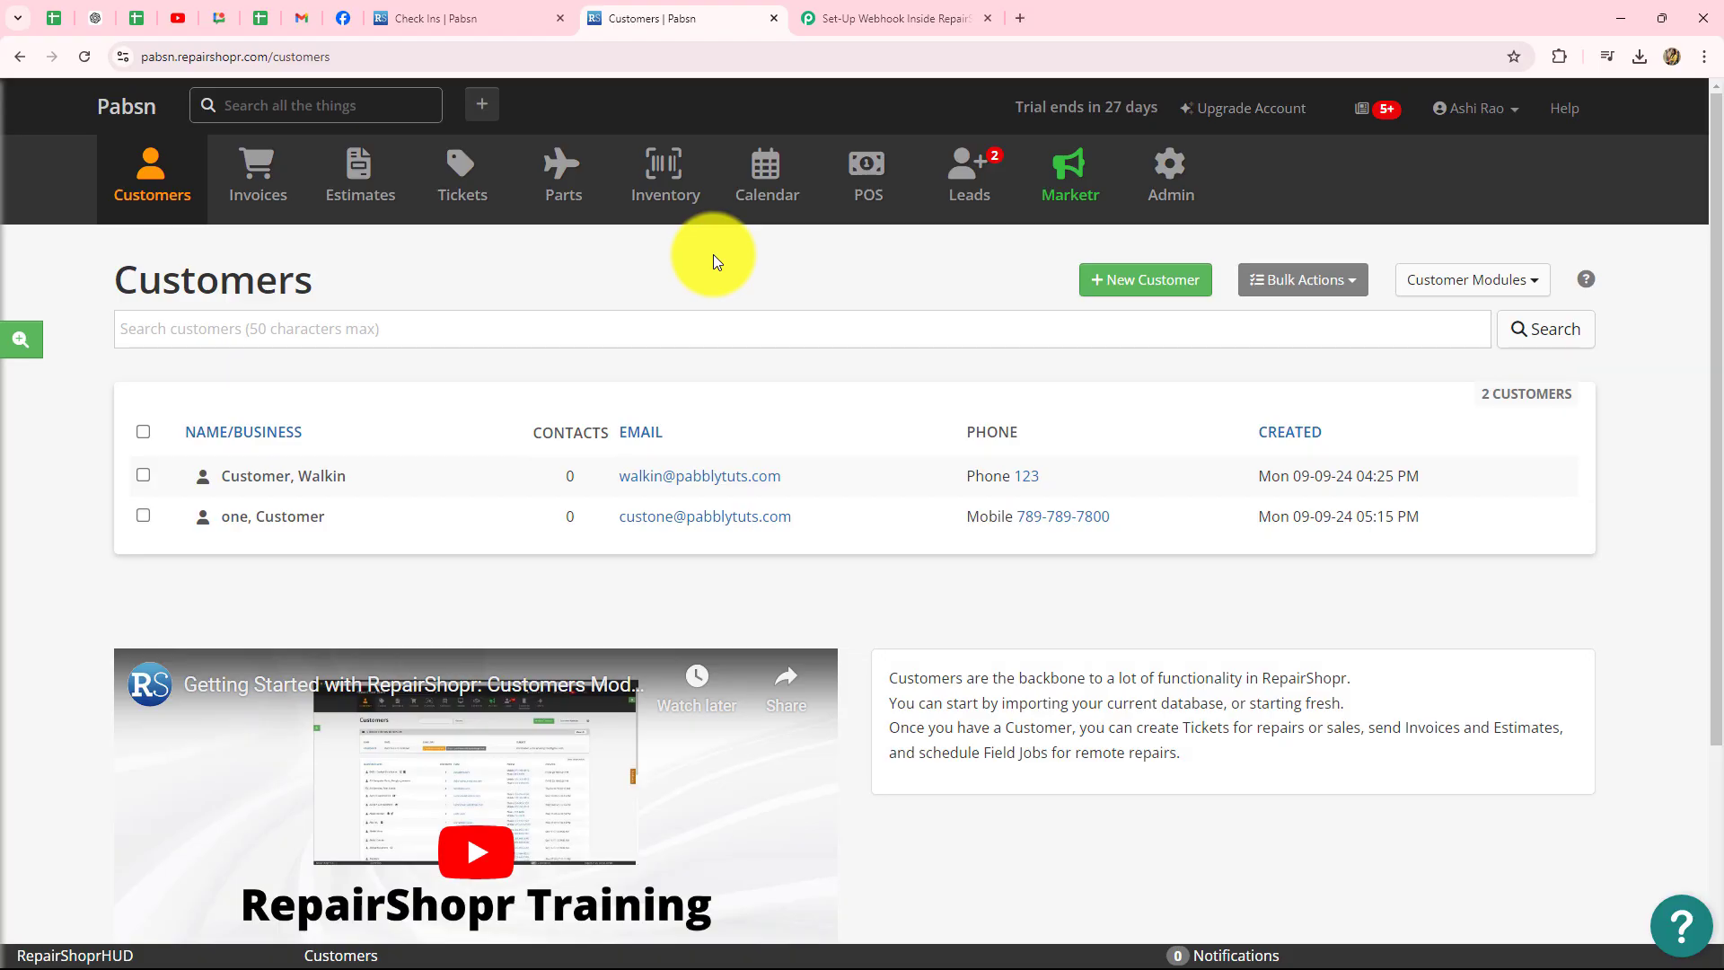
# - Switch from the RepairShopr customers list to the Pabbly workflow 'Set-Up Webhook Inside RepairShopr'
pyautogui.click(825, 12)
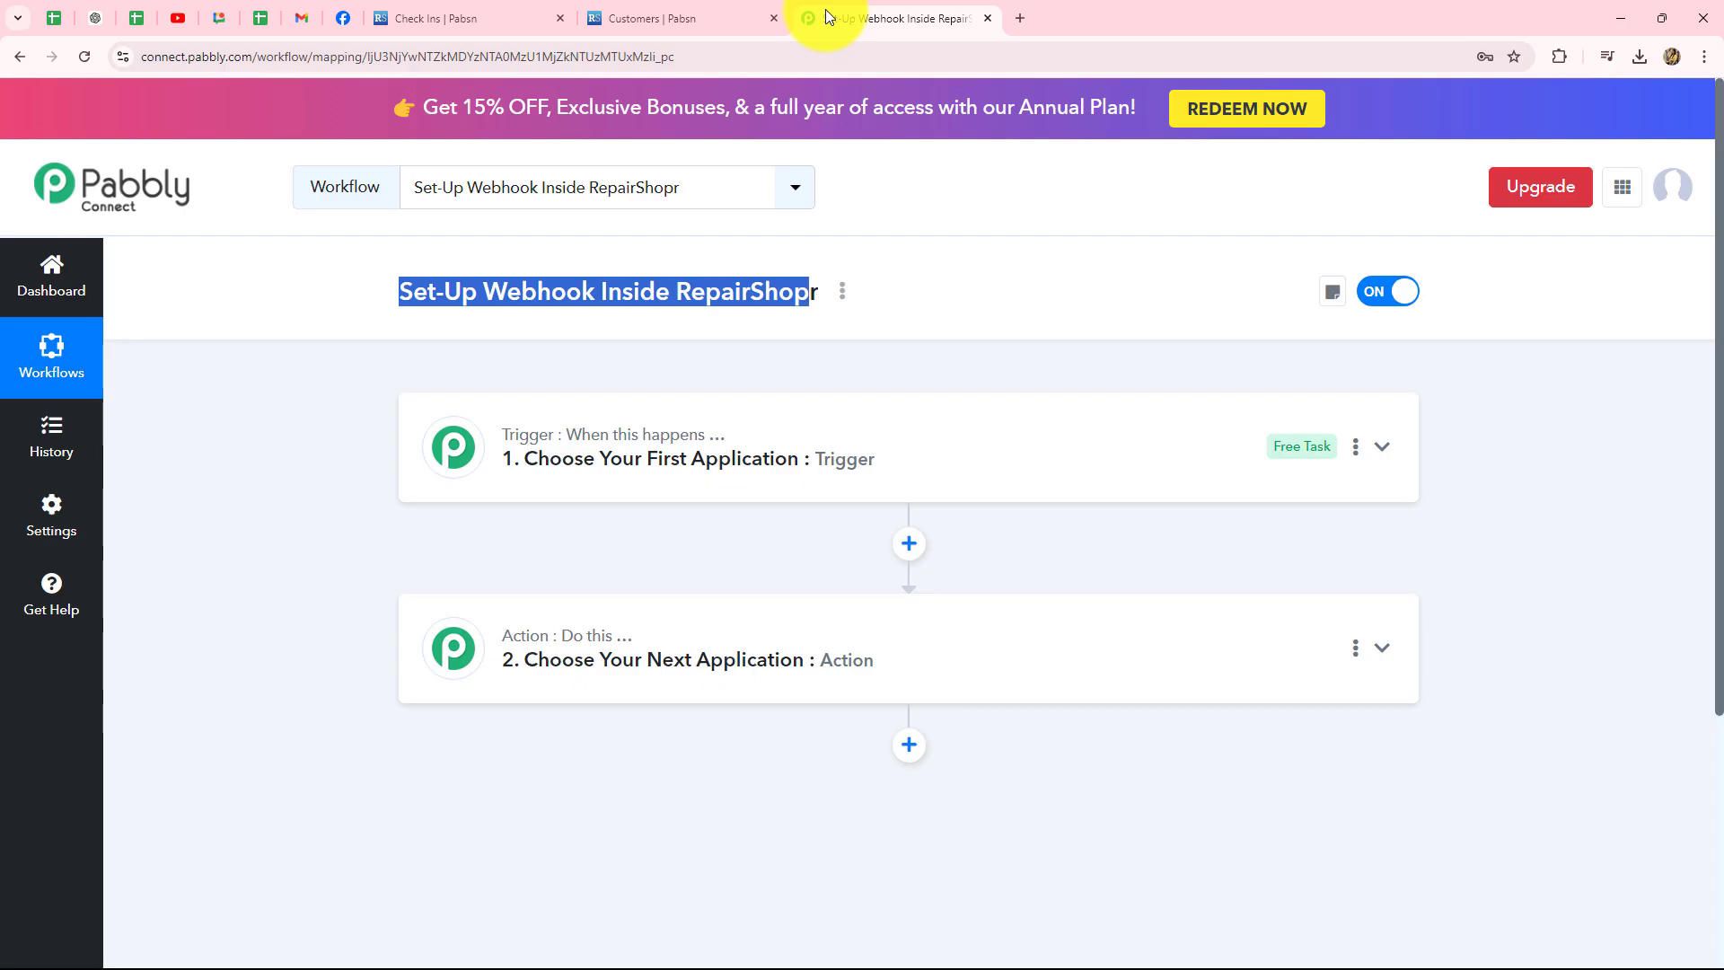
pyautogui.click(650, 330)
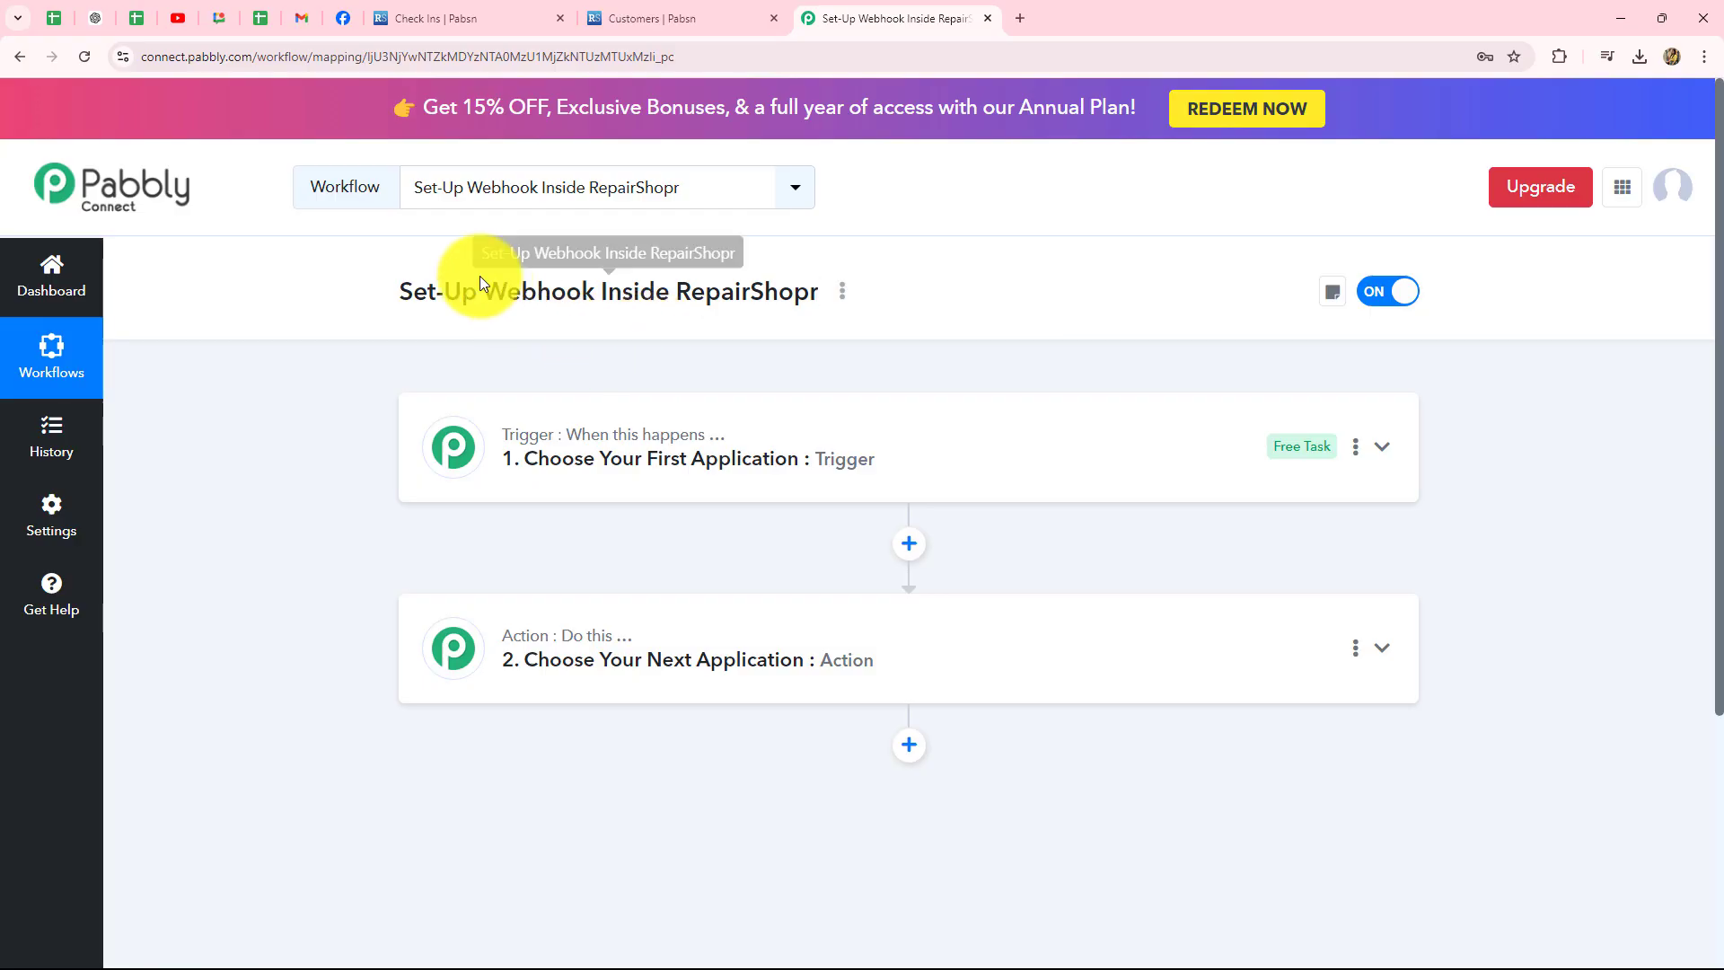
pyautogui.moveTo(485, 296); pyautogui.dragTo(594, 301)
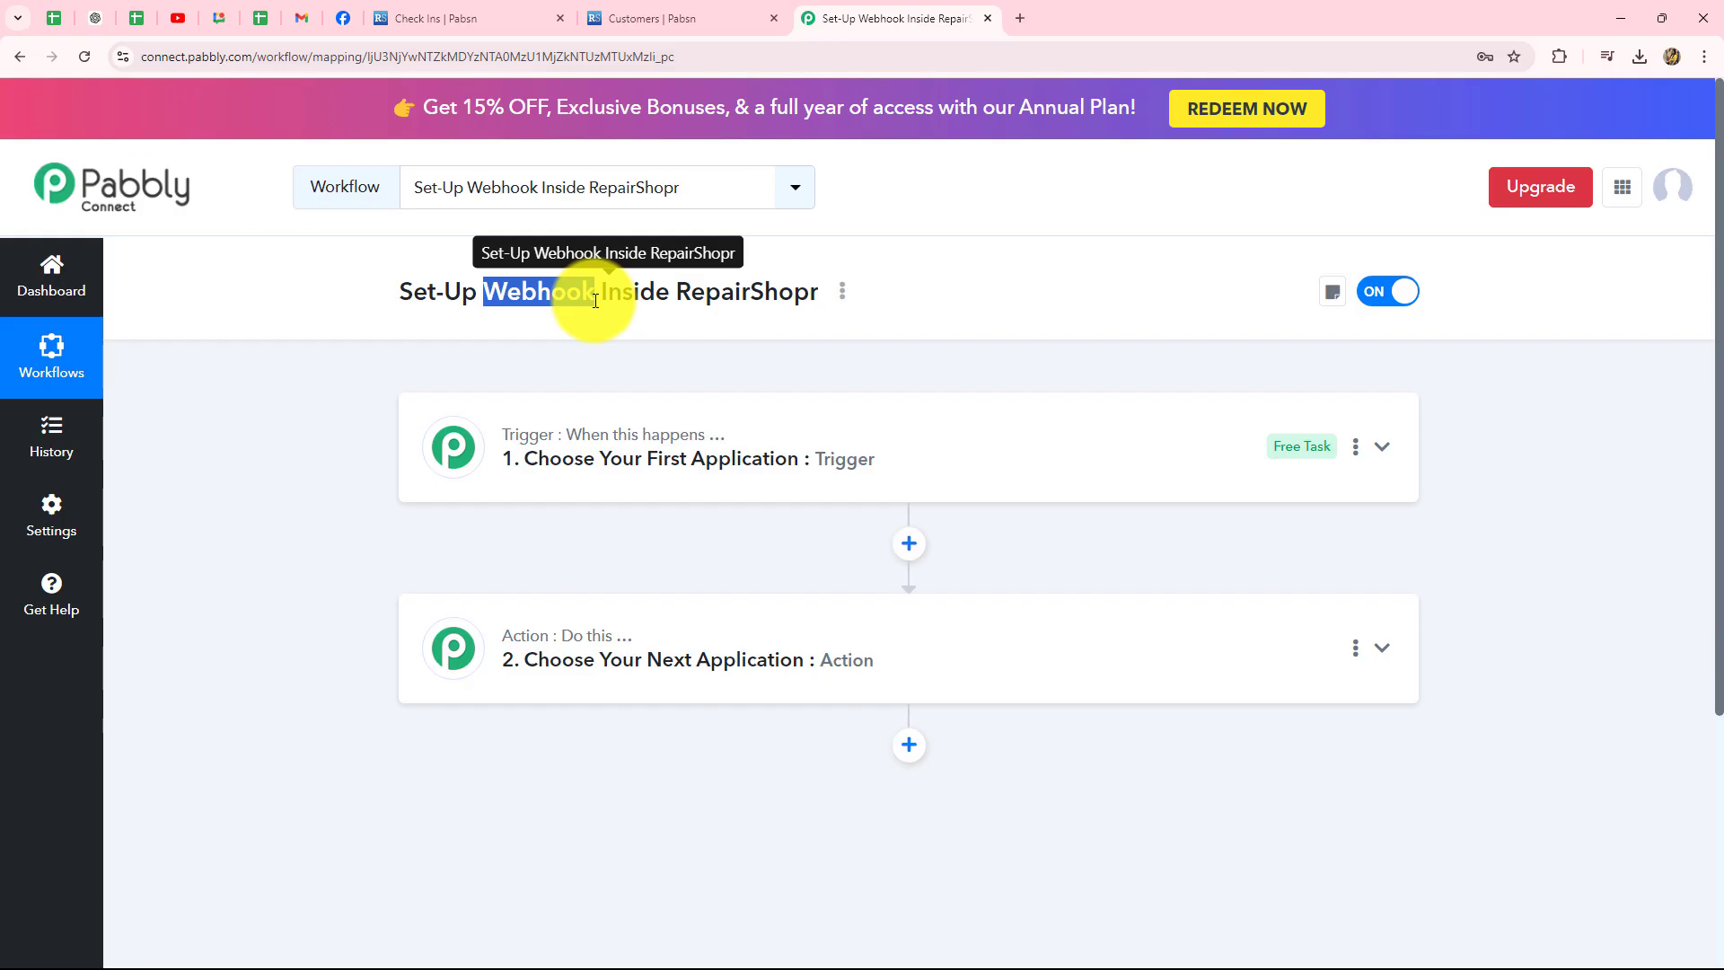
pyautogui.click(359, 433)
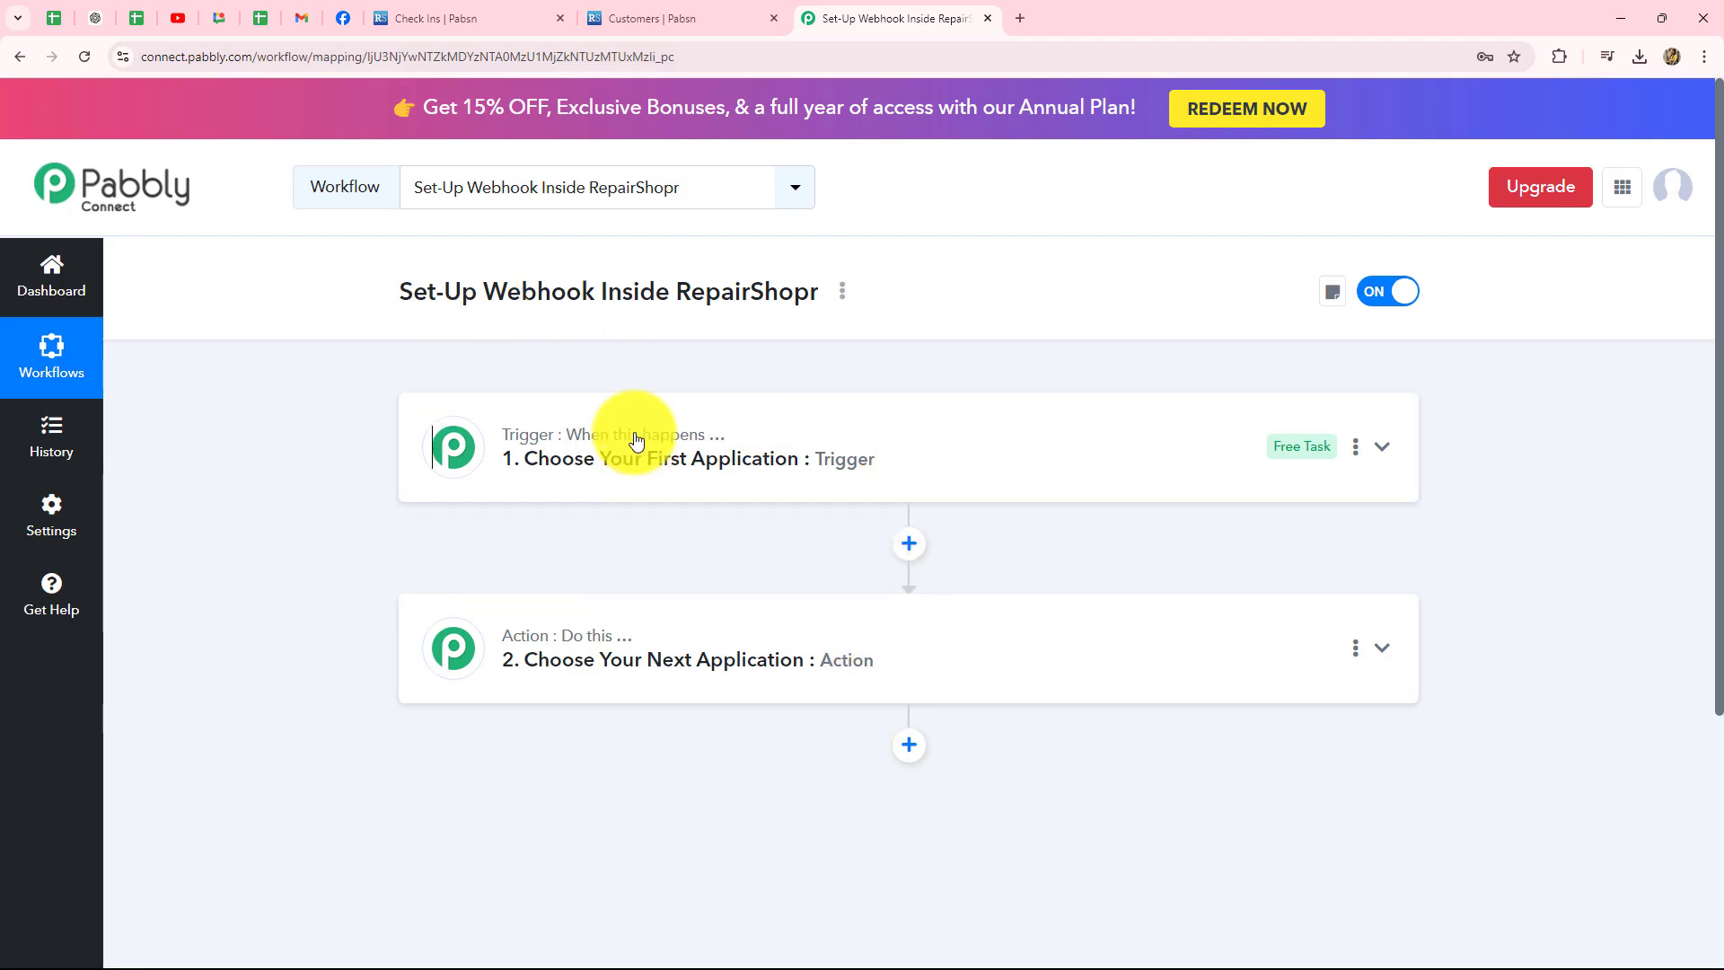
pyautogui.scroll(-3, 616, 808)
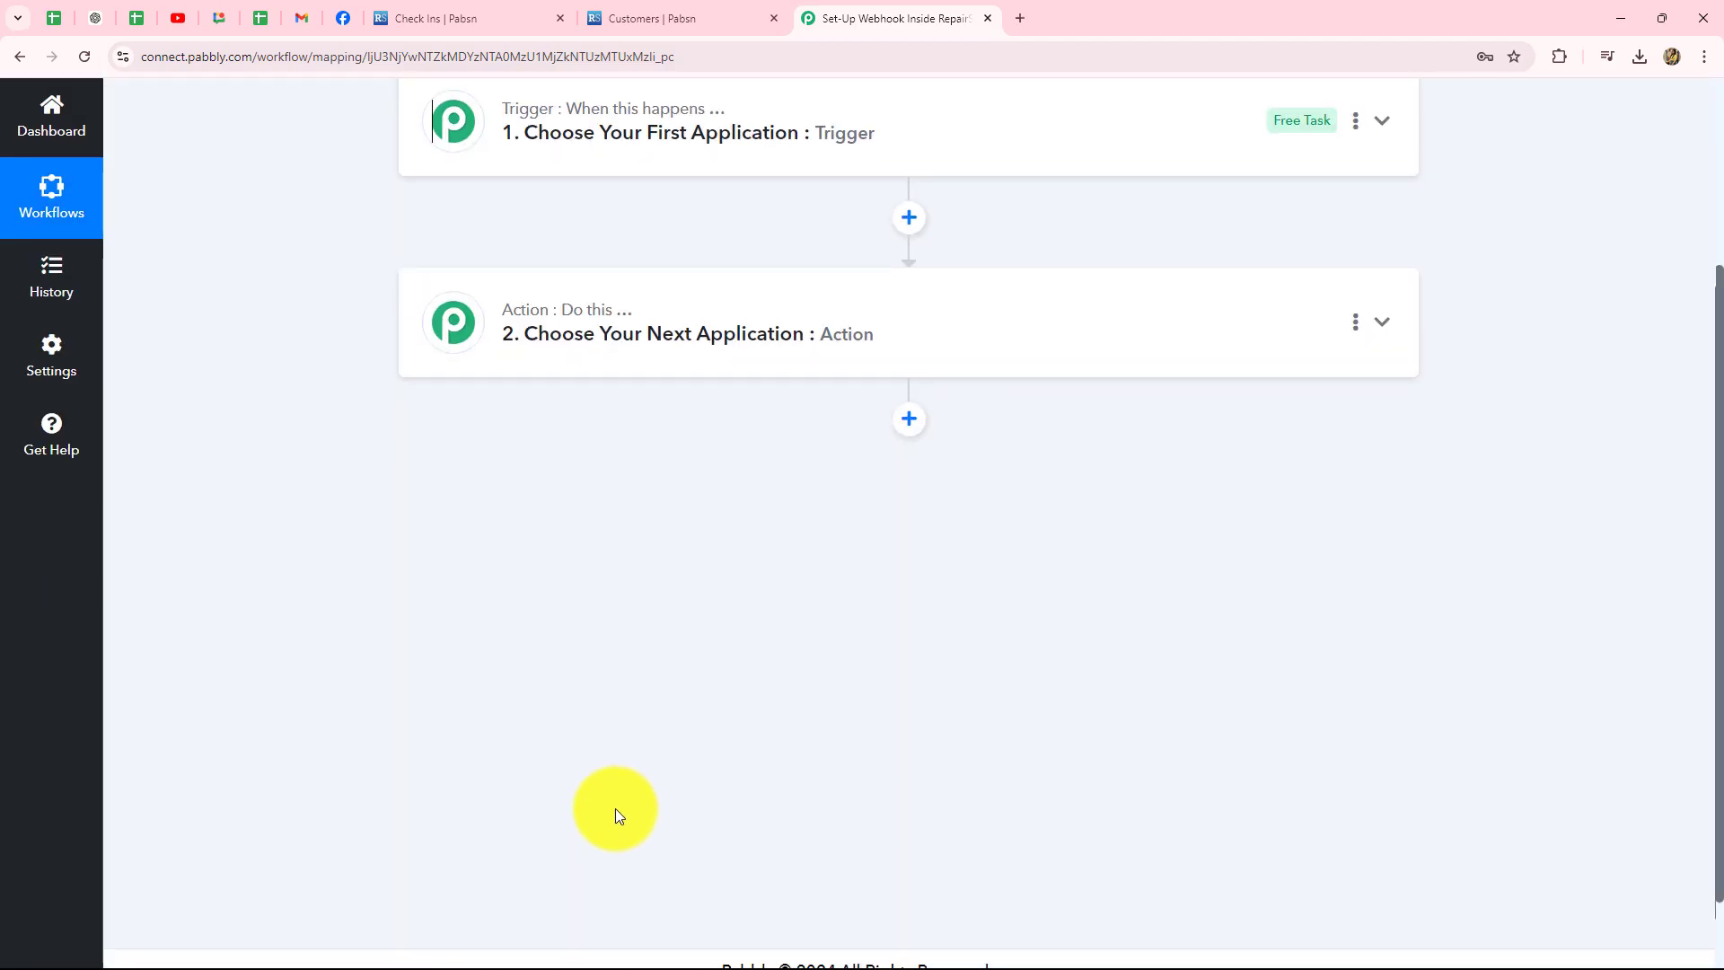
# - Expand the empty 'When this happens' trigger step to reveal the app chooser
pyautogui.scroll(2, 616, 808)
pyautogui.scroll(1, 616, 808)
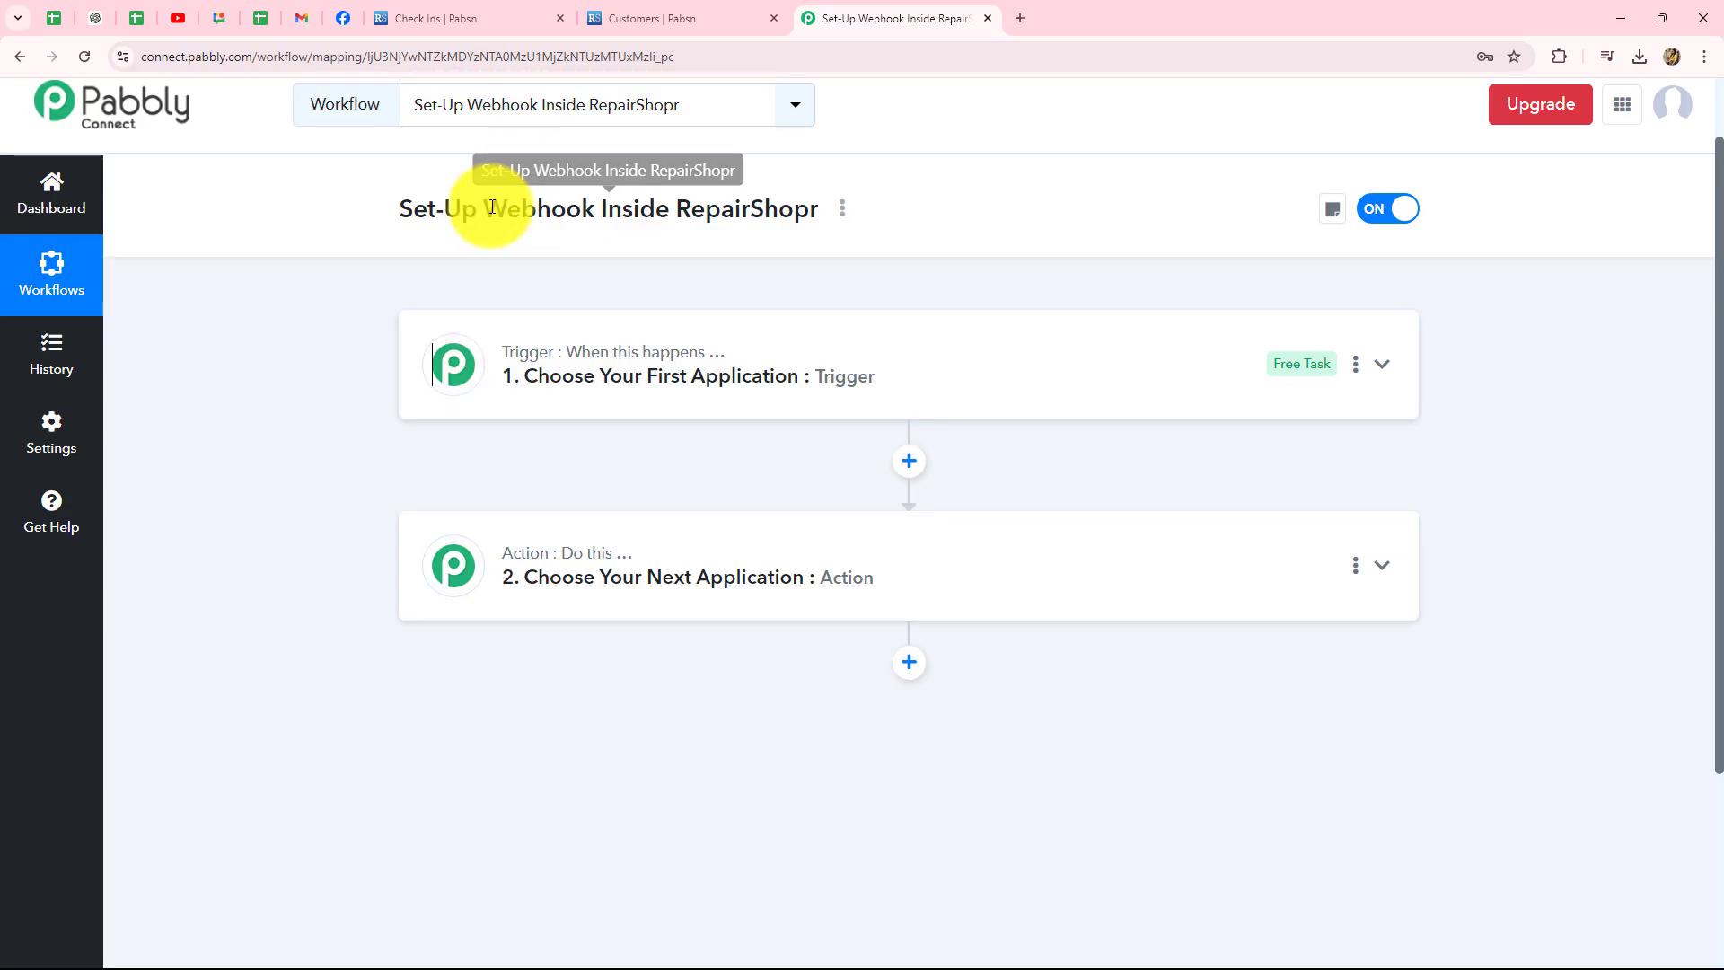
pyautogui.moveTo(481, 202); pyautogui.dragTo(609, 250)
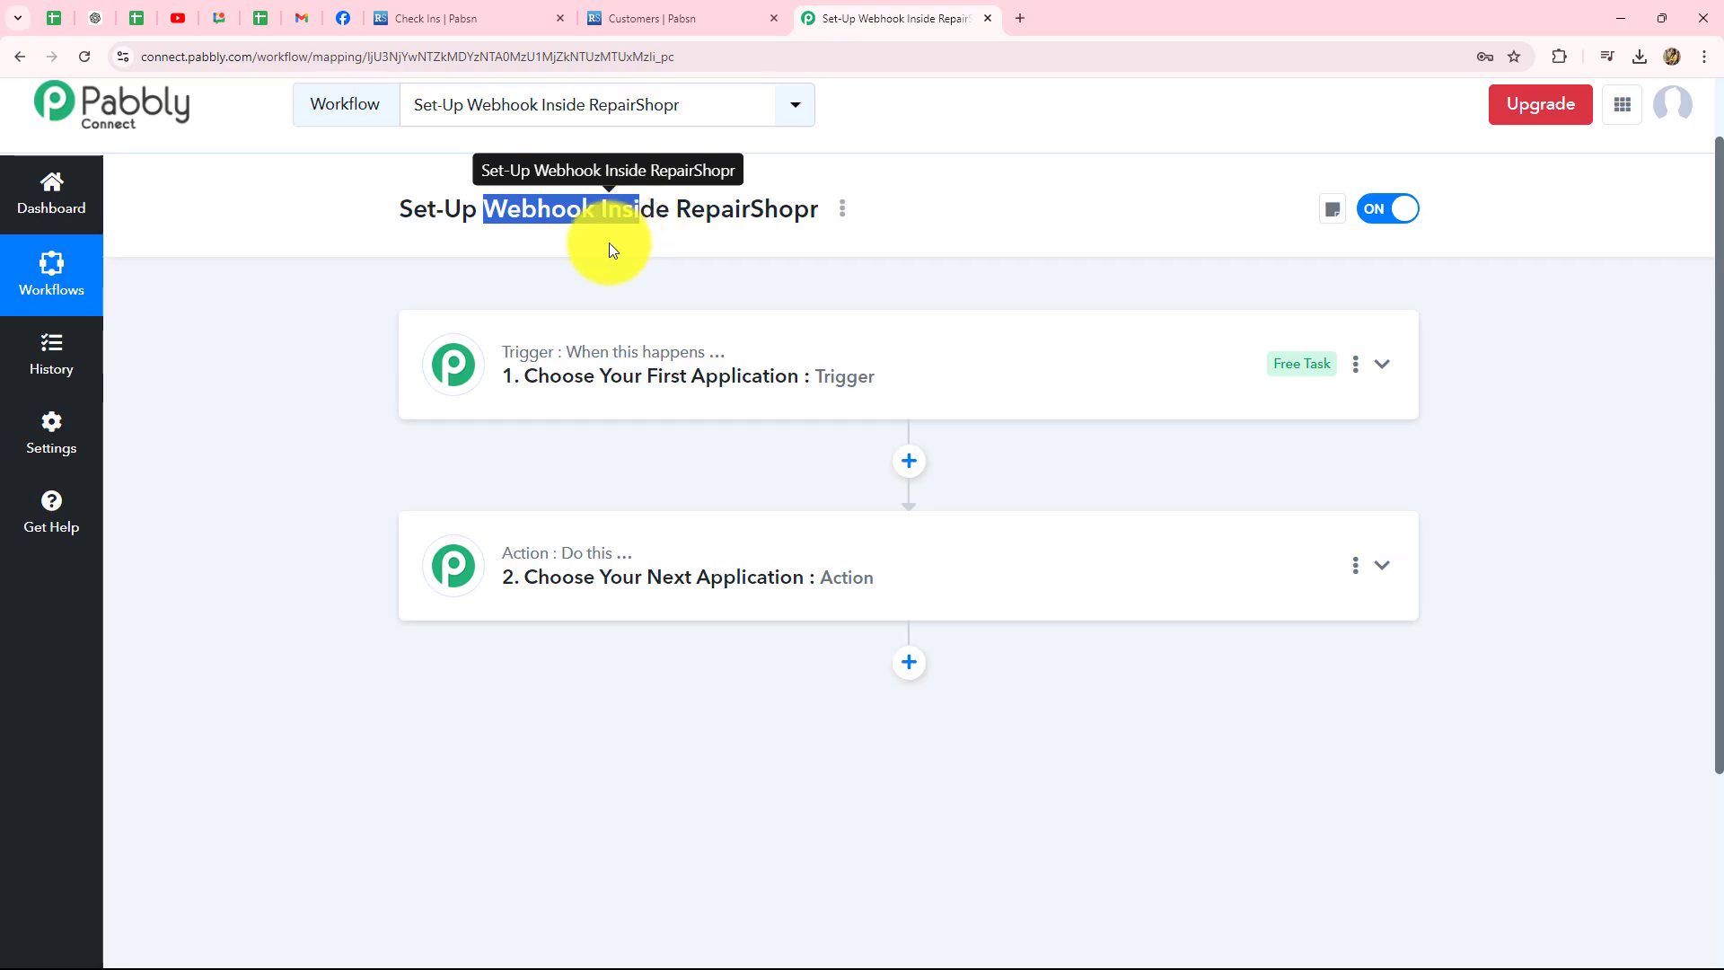
pyautogui.click(576, 352)
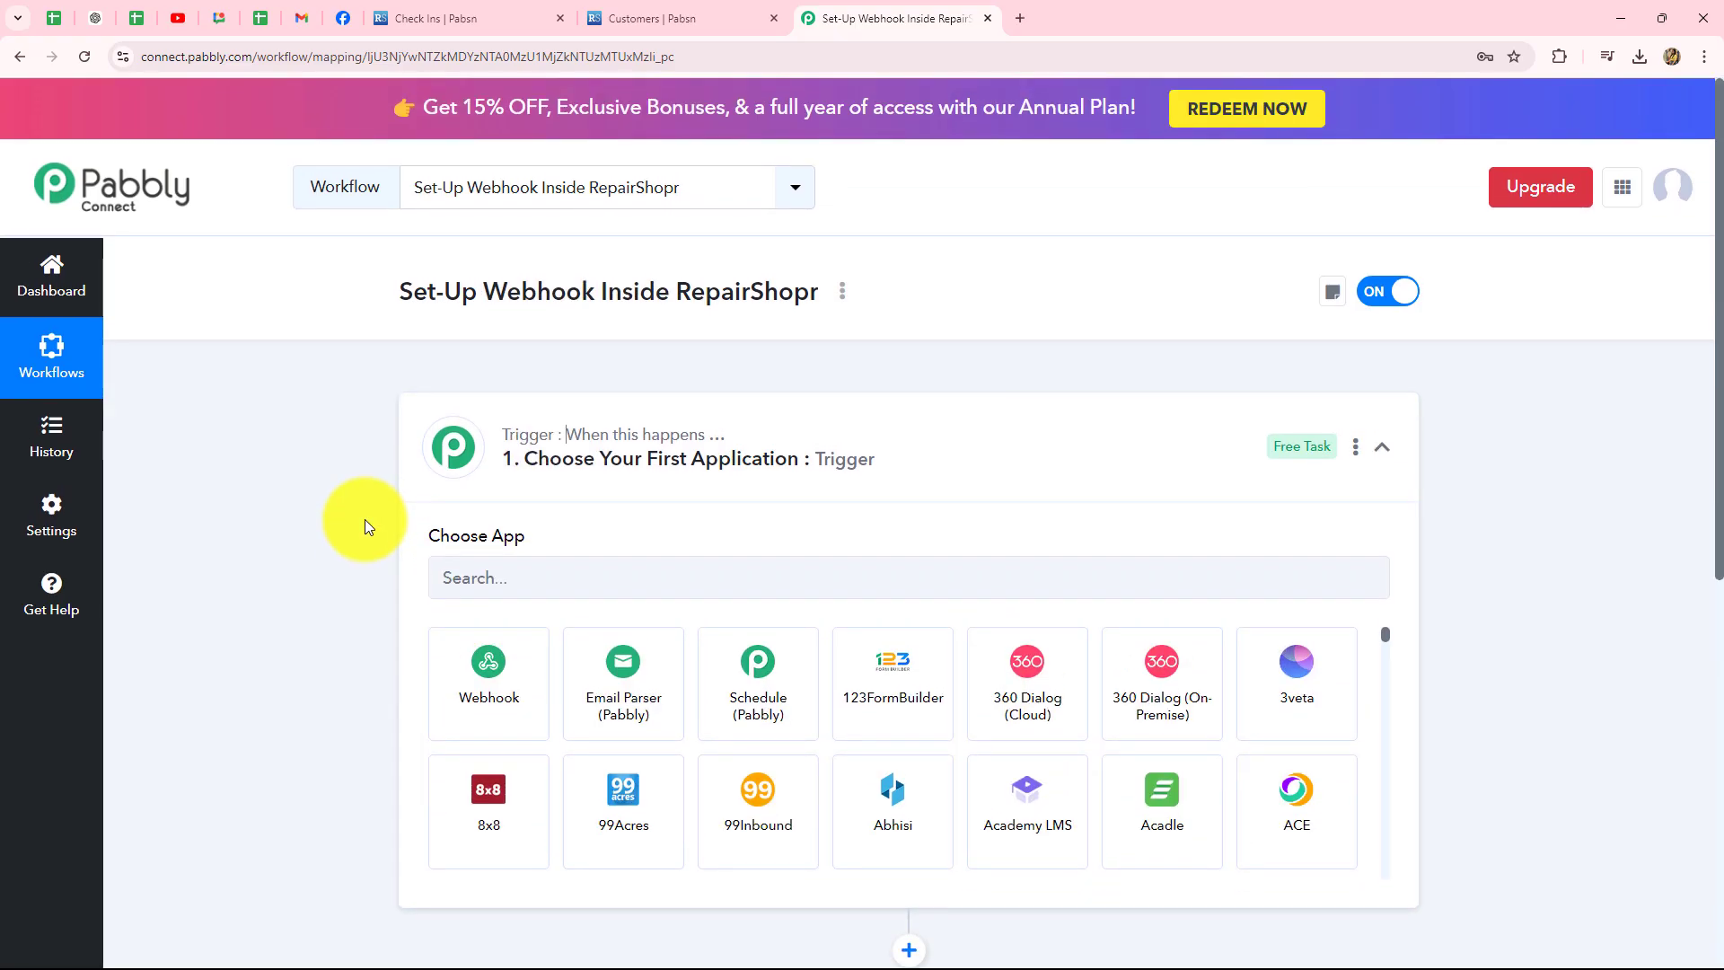
# - Search the app list for 'Repa' and pick RepairShopr as the trigger app
pyautogui.scroll(-1, 365, 521)
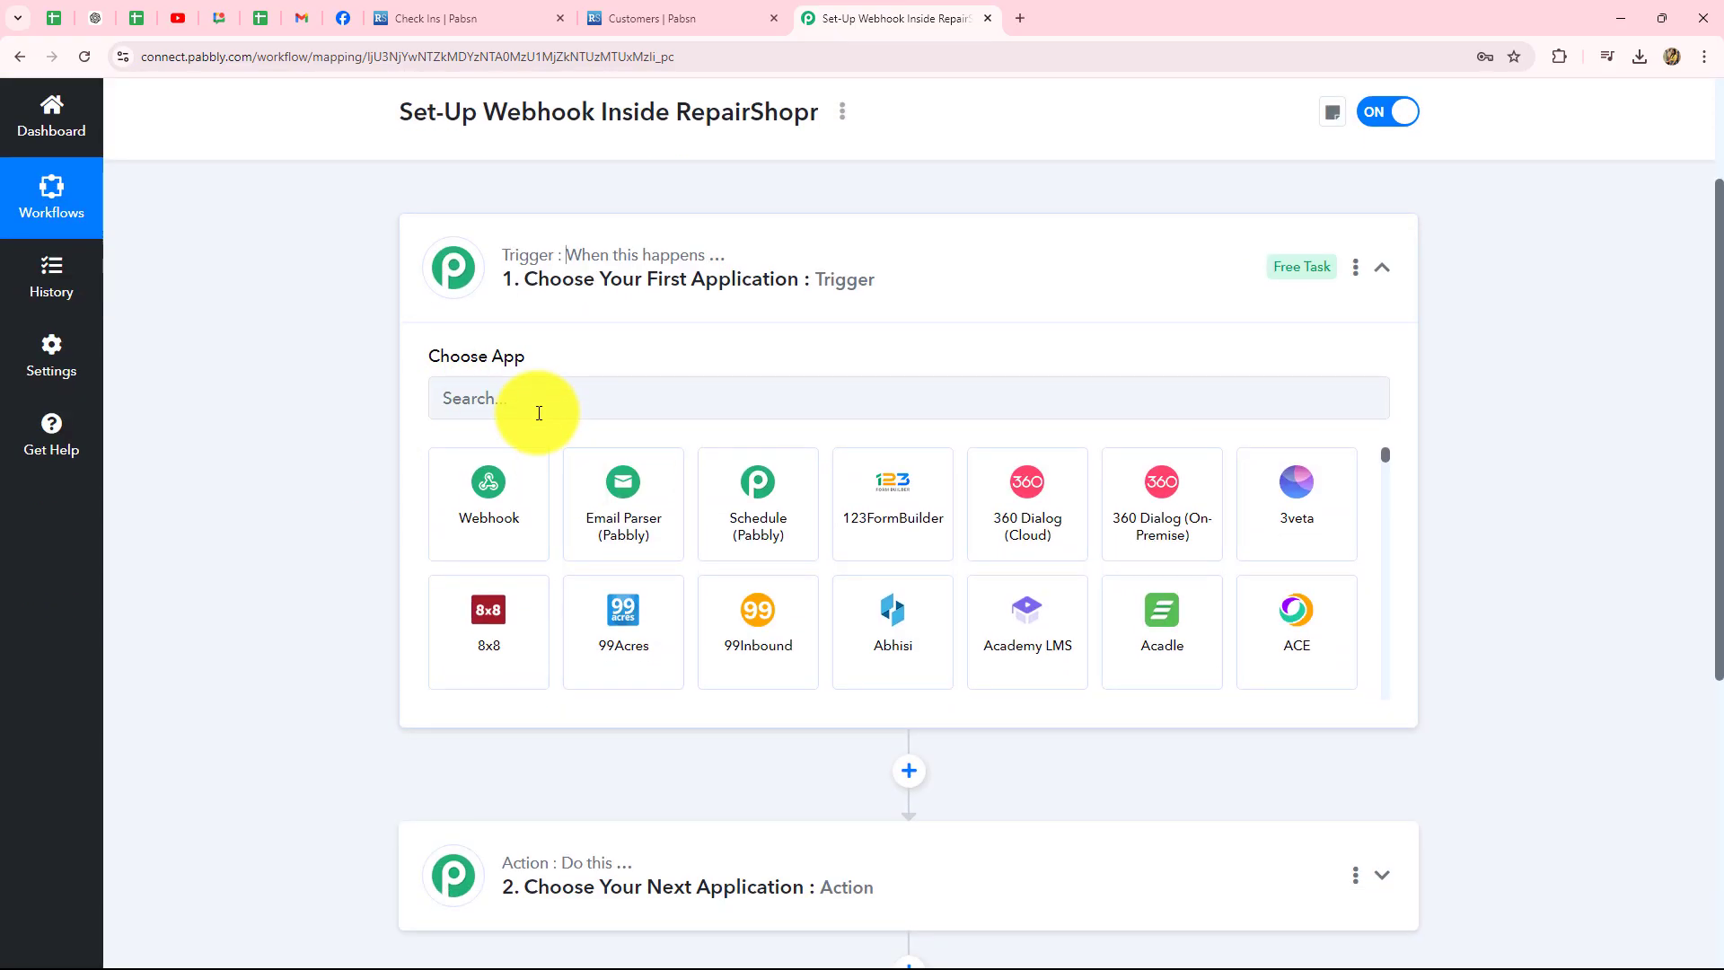
pyautogui.click(539, 413)
pyautogui.write('Repa')
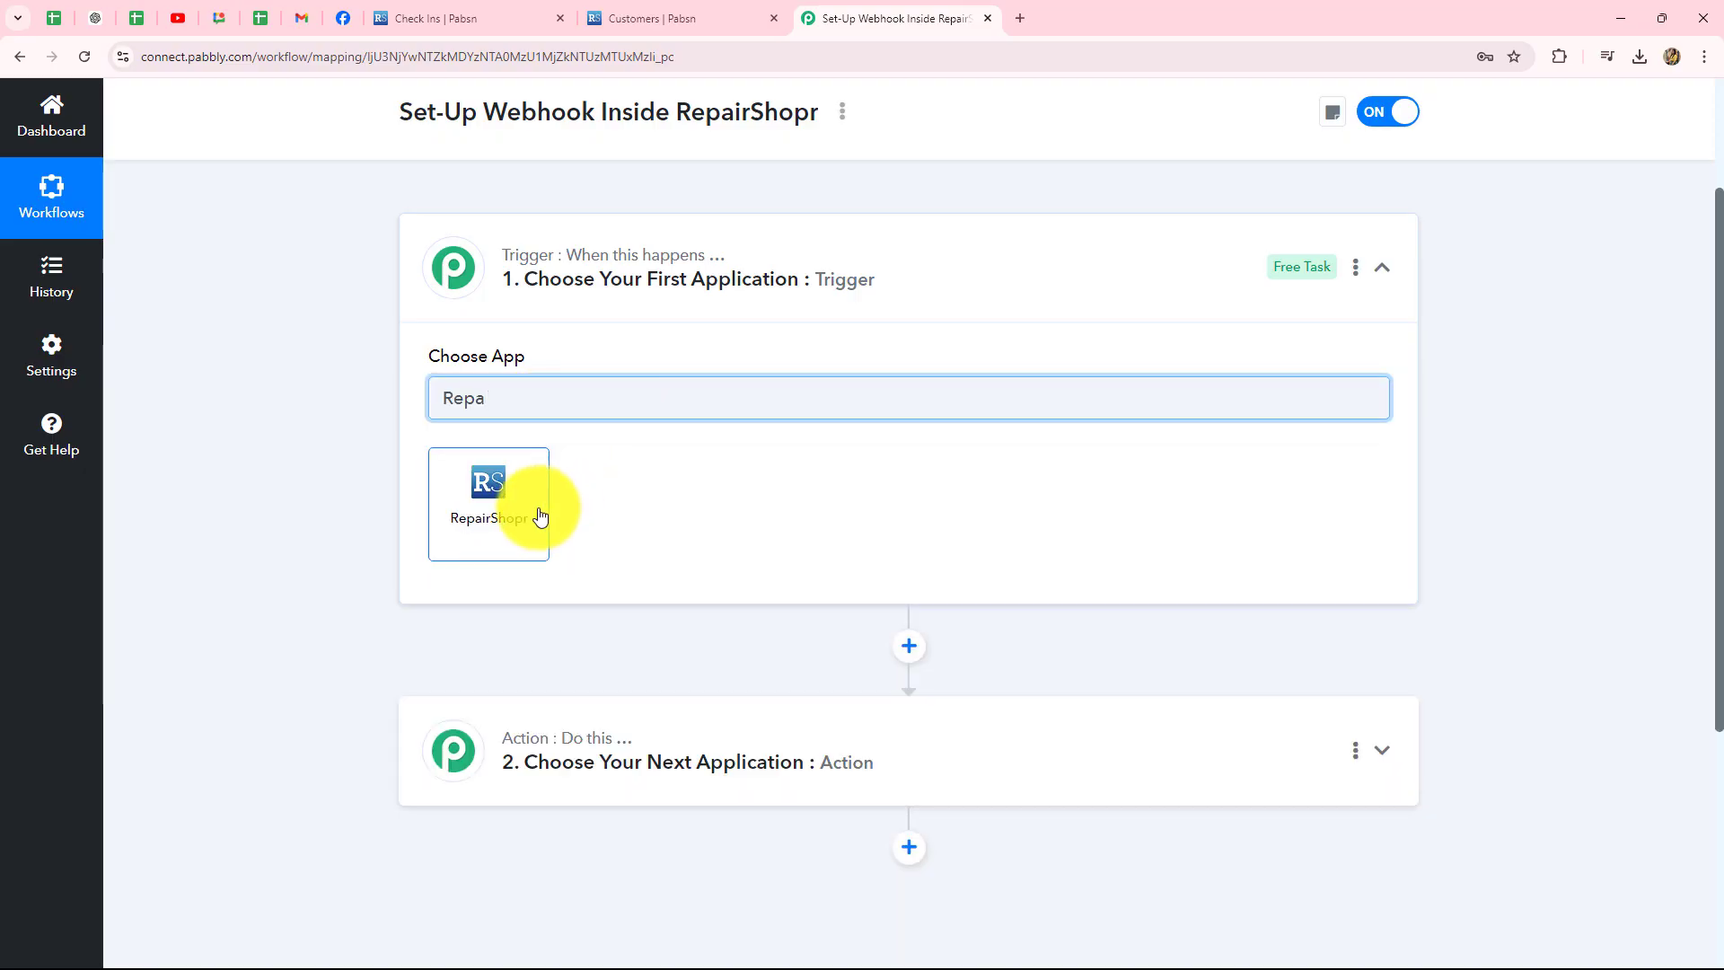
pyautogui.click(519, 490)
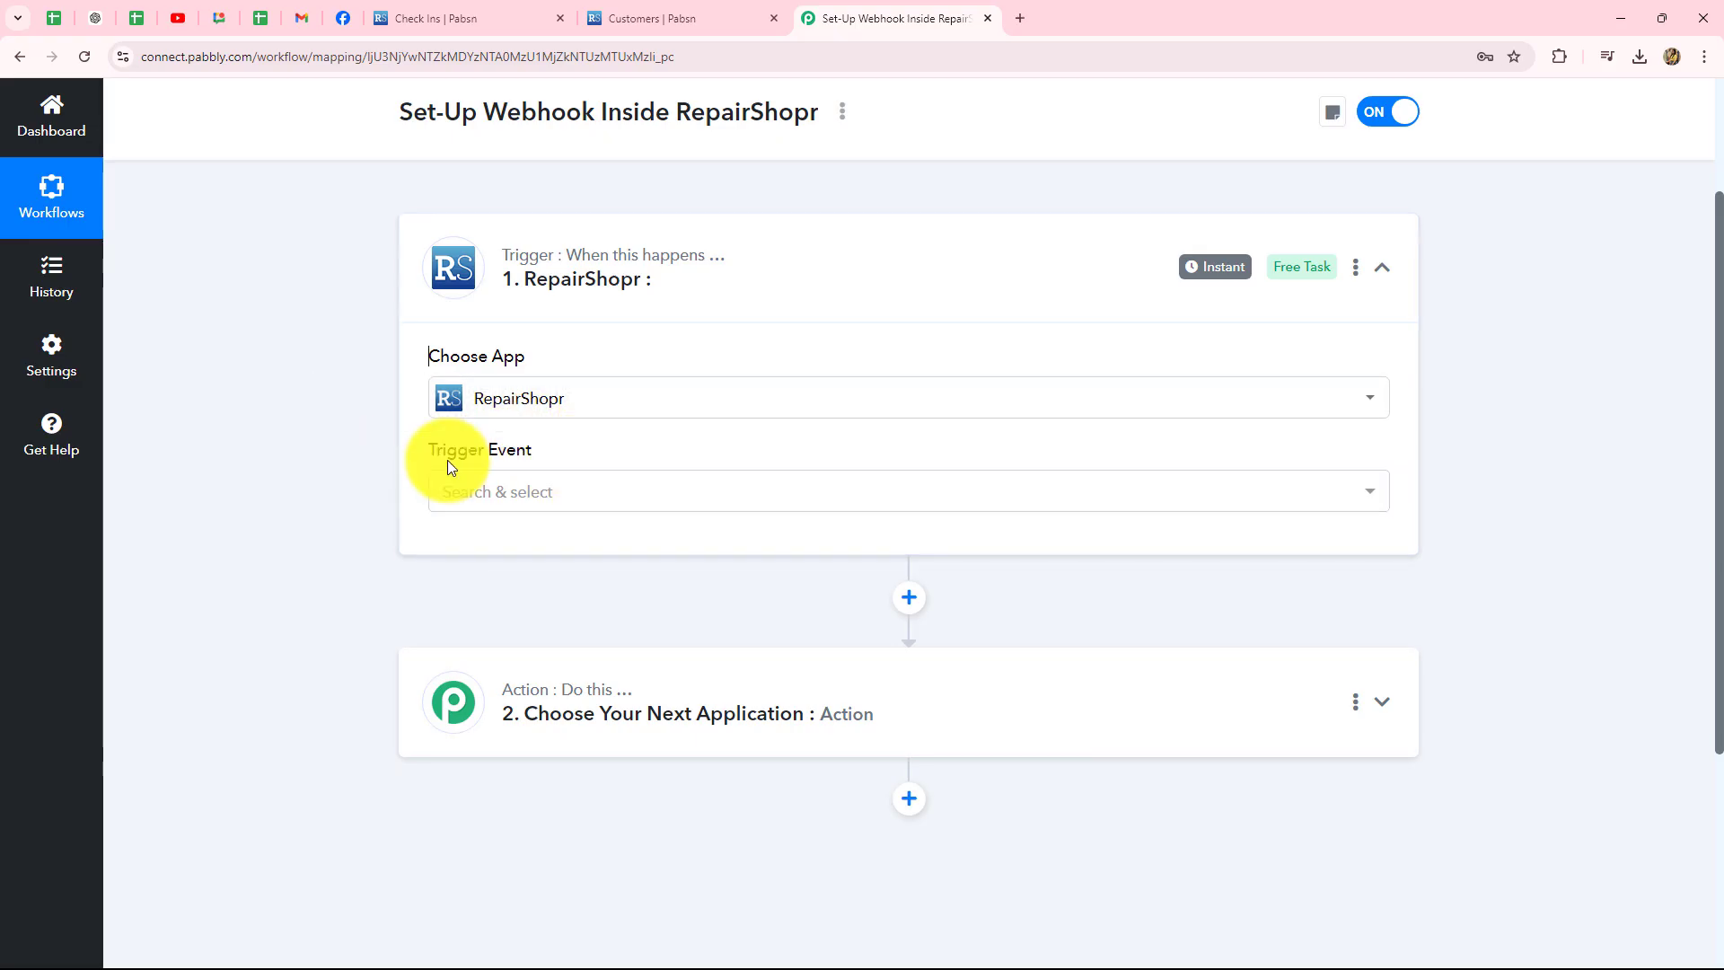
# - Select New Lead as the RepairShopr trigger event
pyautogui.click(514, 492)
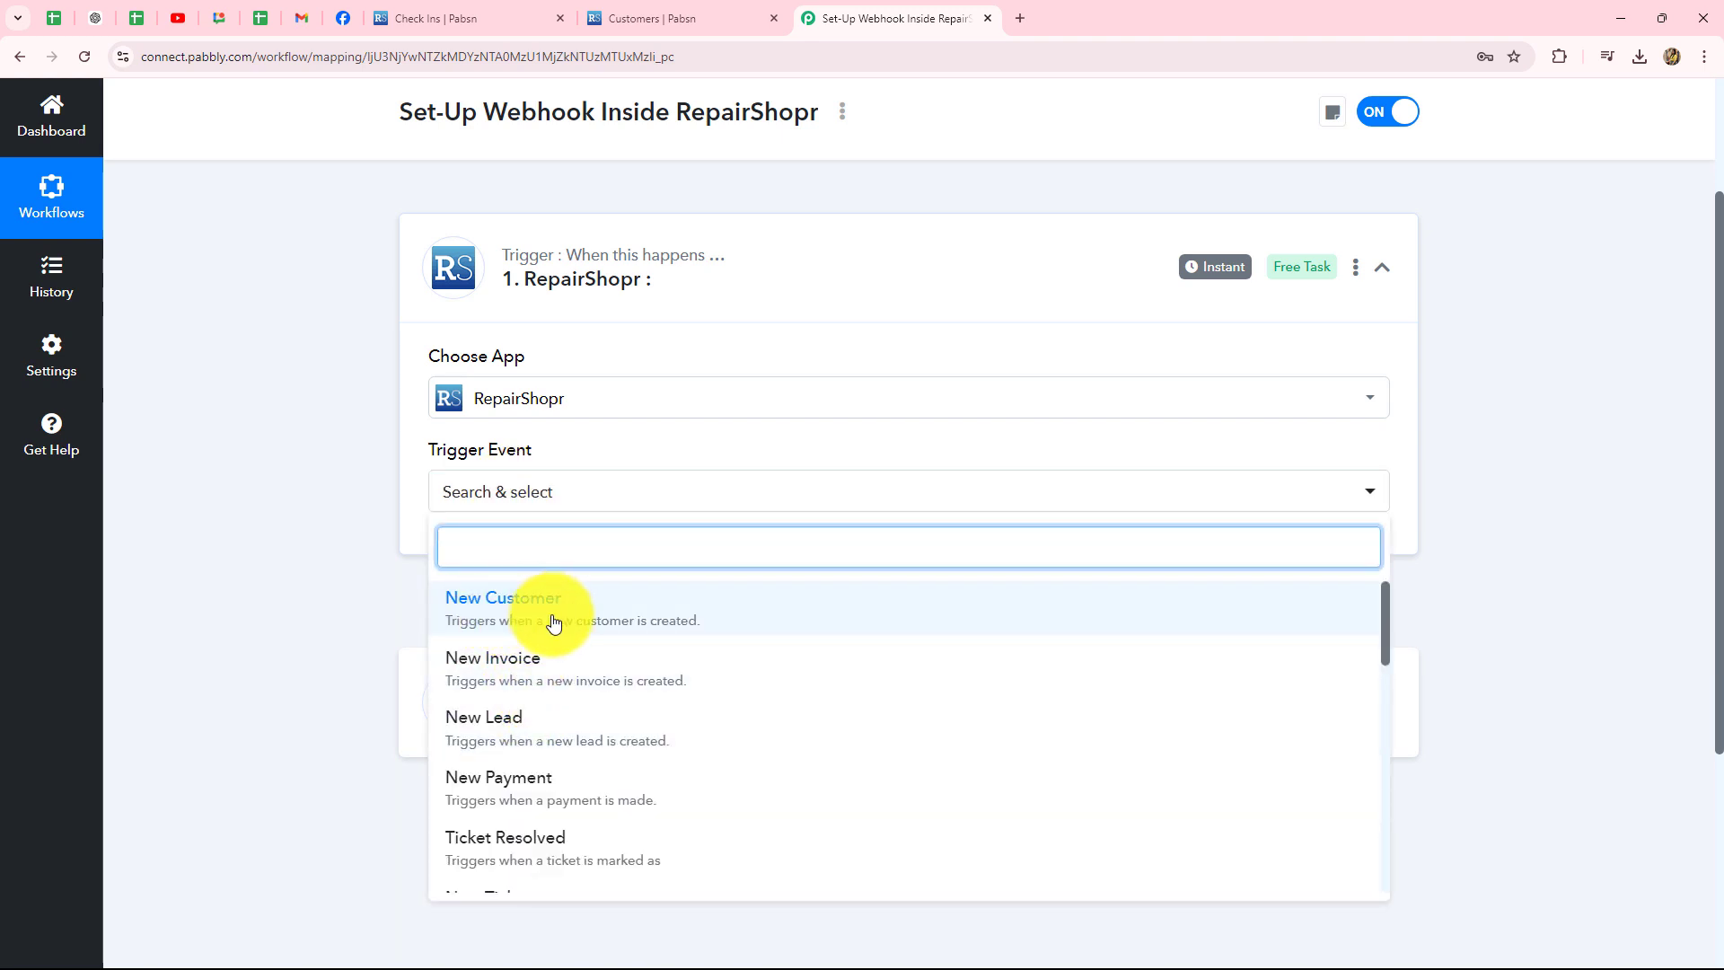
pyautogui.scroll(-2, 472, 743)
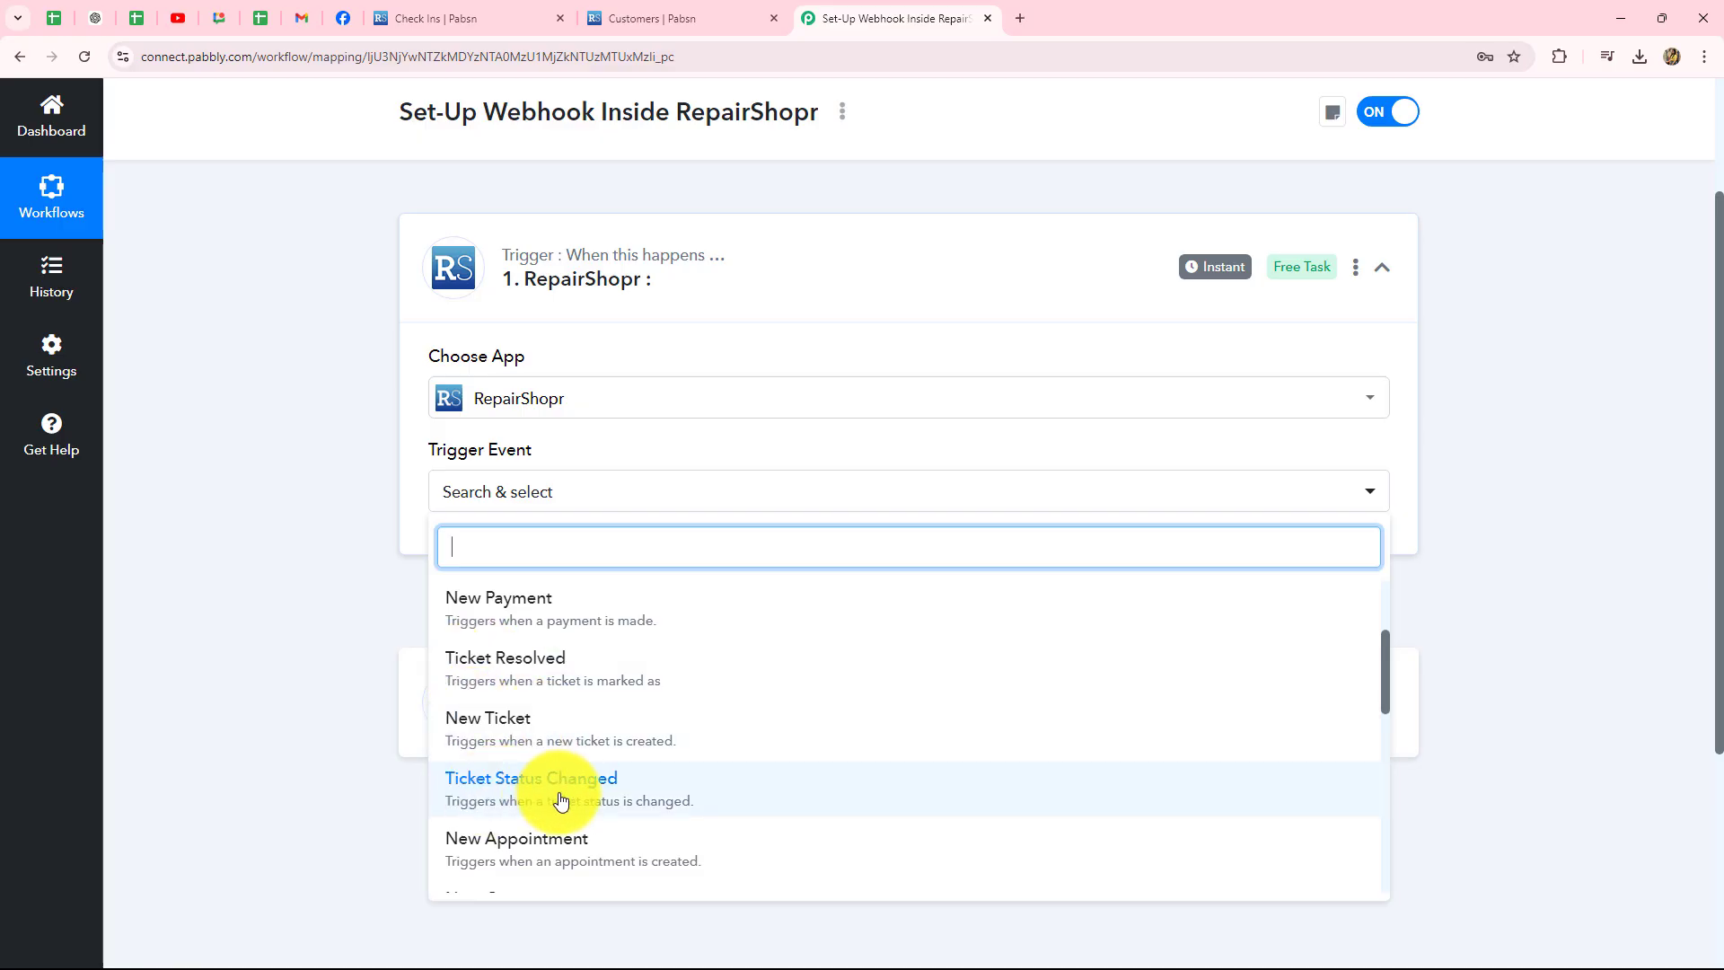
pyautogui.scroll(-10, 560, 799)
pyautogui.scroll(12, 566, 808)
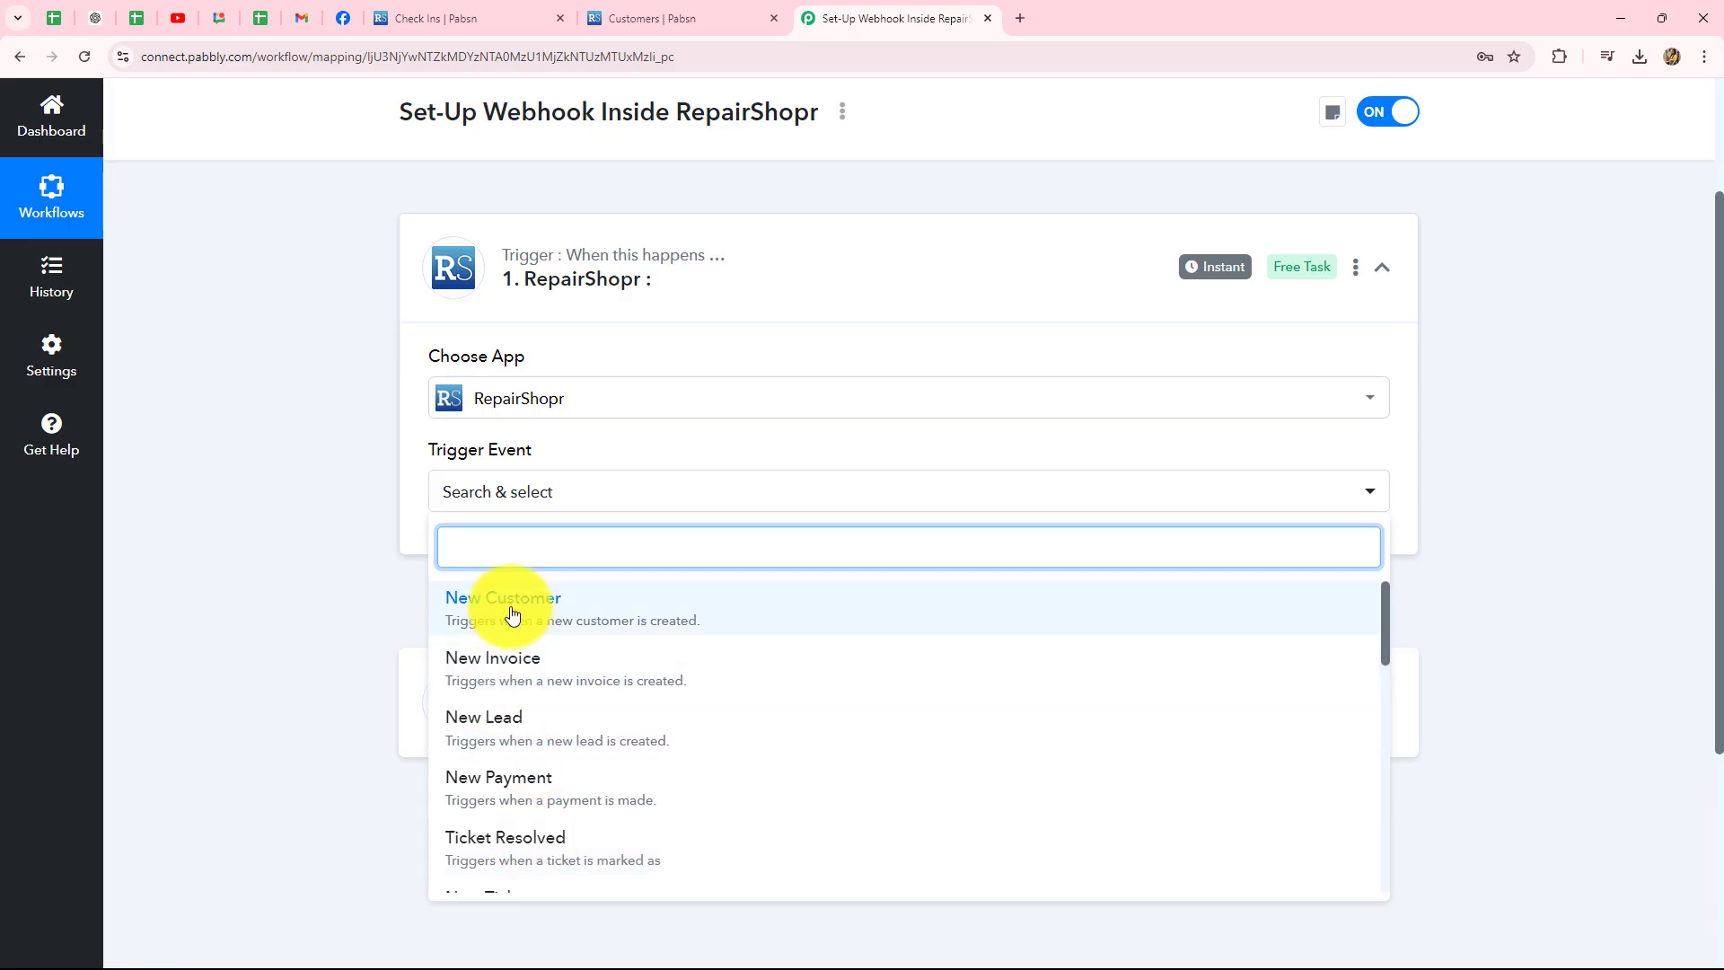
pyautogui.scroll(-3, 574, 727)
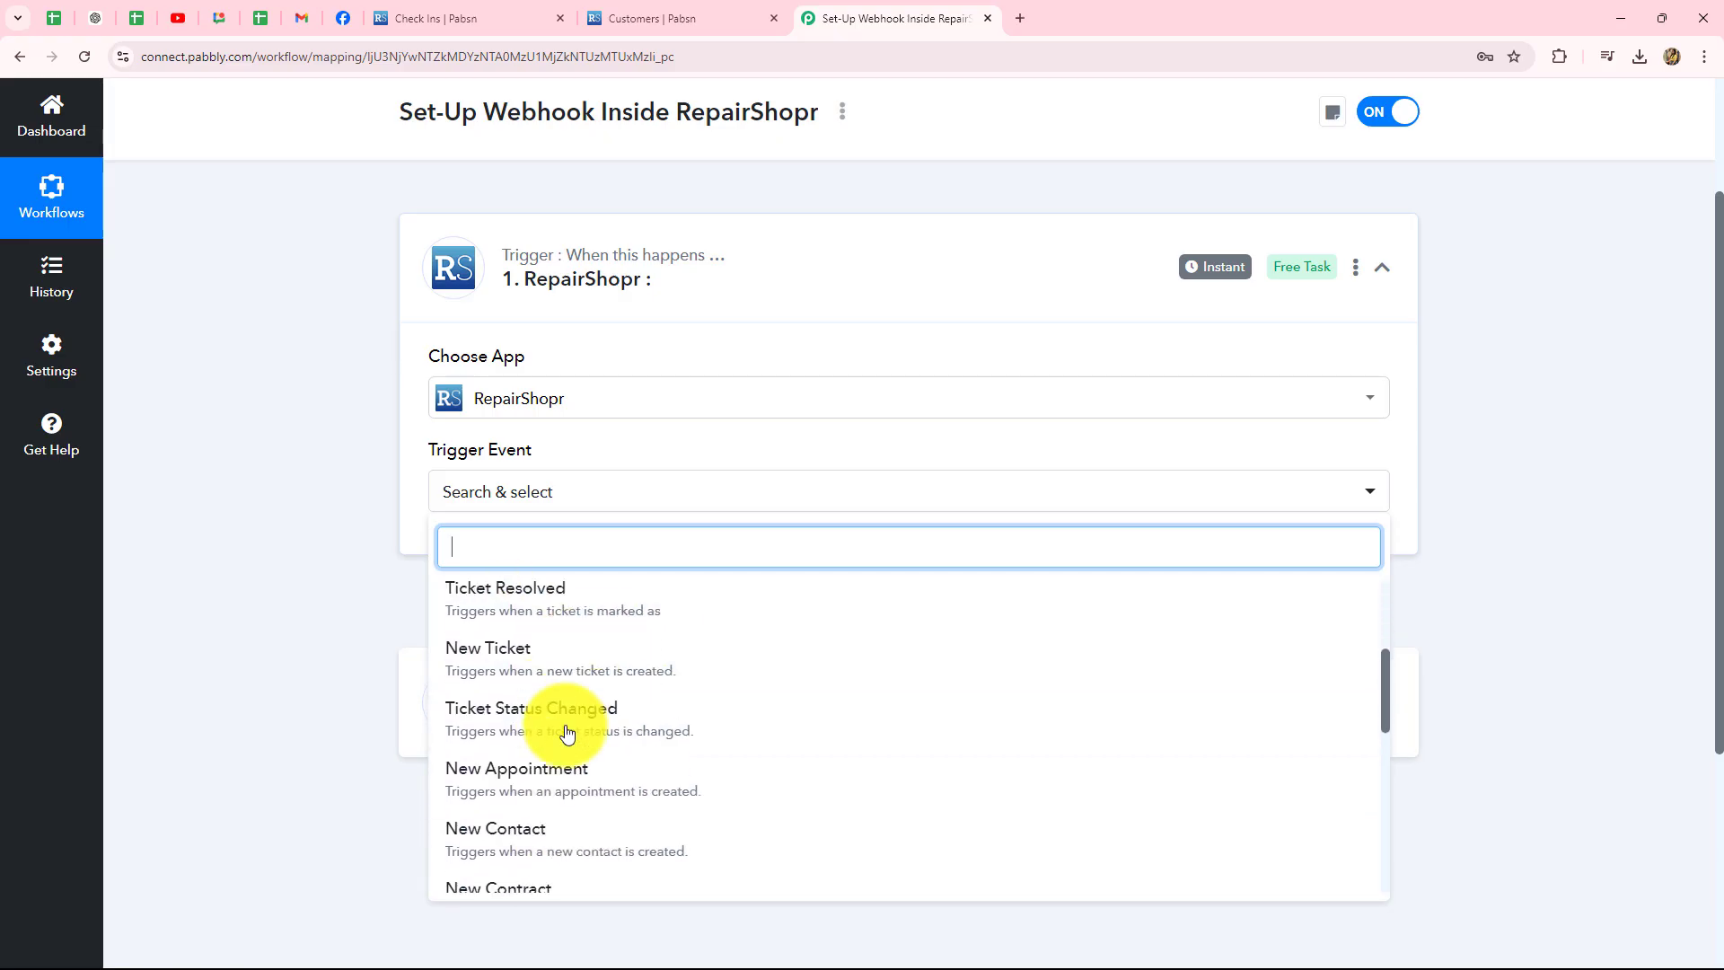
pyautogui.scroll(2, 568, 733)
pyautogui.scroll(1, 566, 718)
pyautogui.click(476, 719)
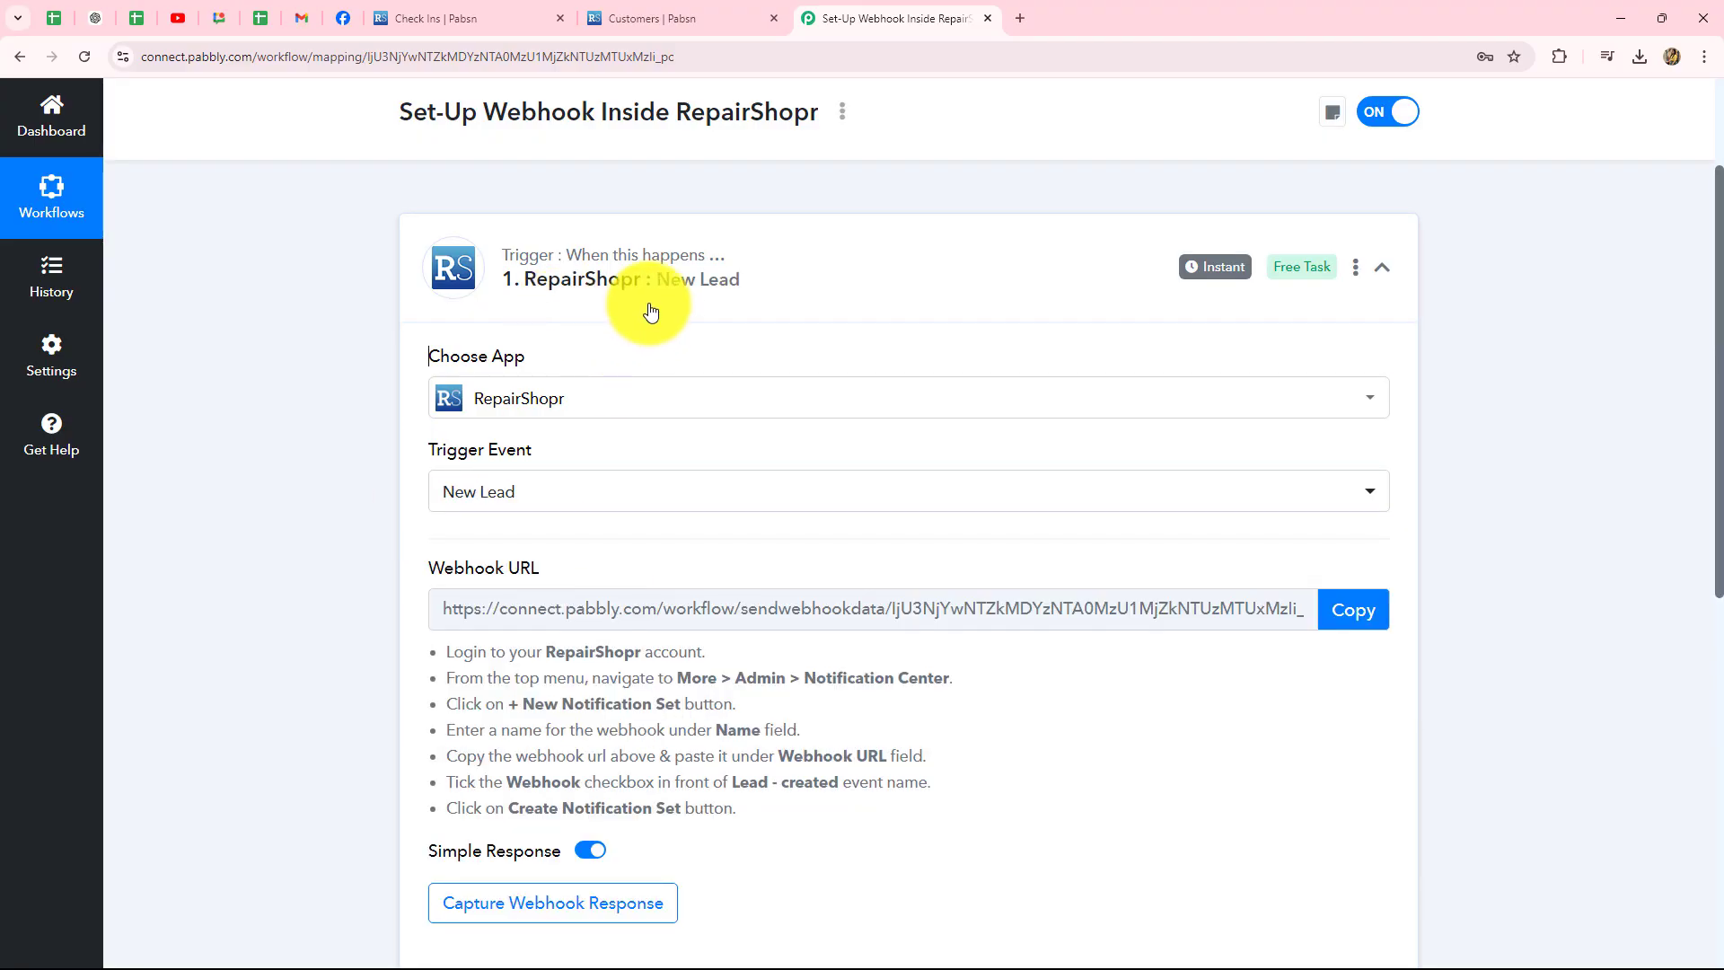
# - Review the webhook setup instructions, copy the New Lead webhook URL, and return to RepairShopr
pyautogui.scroll(-3, 1526, 494)
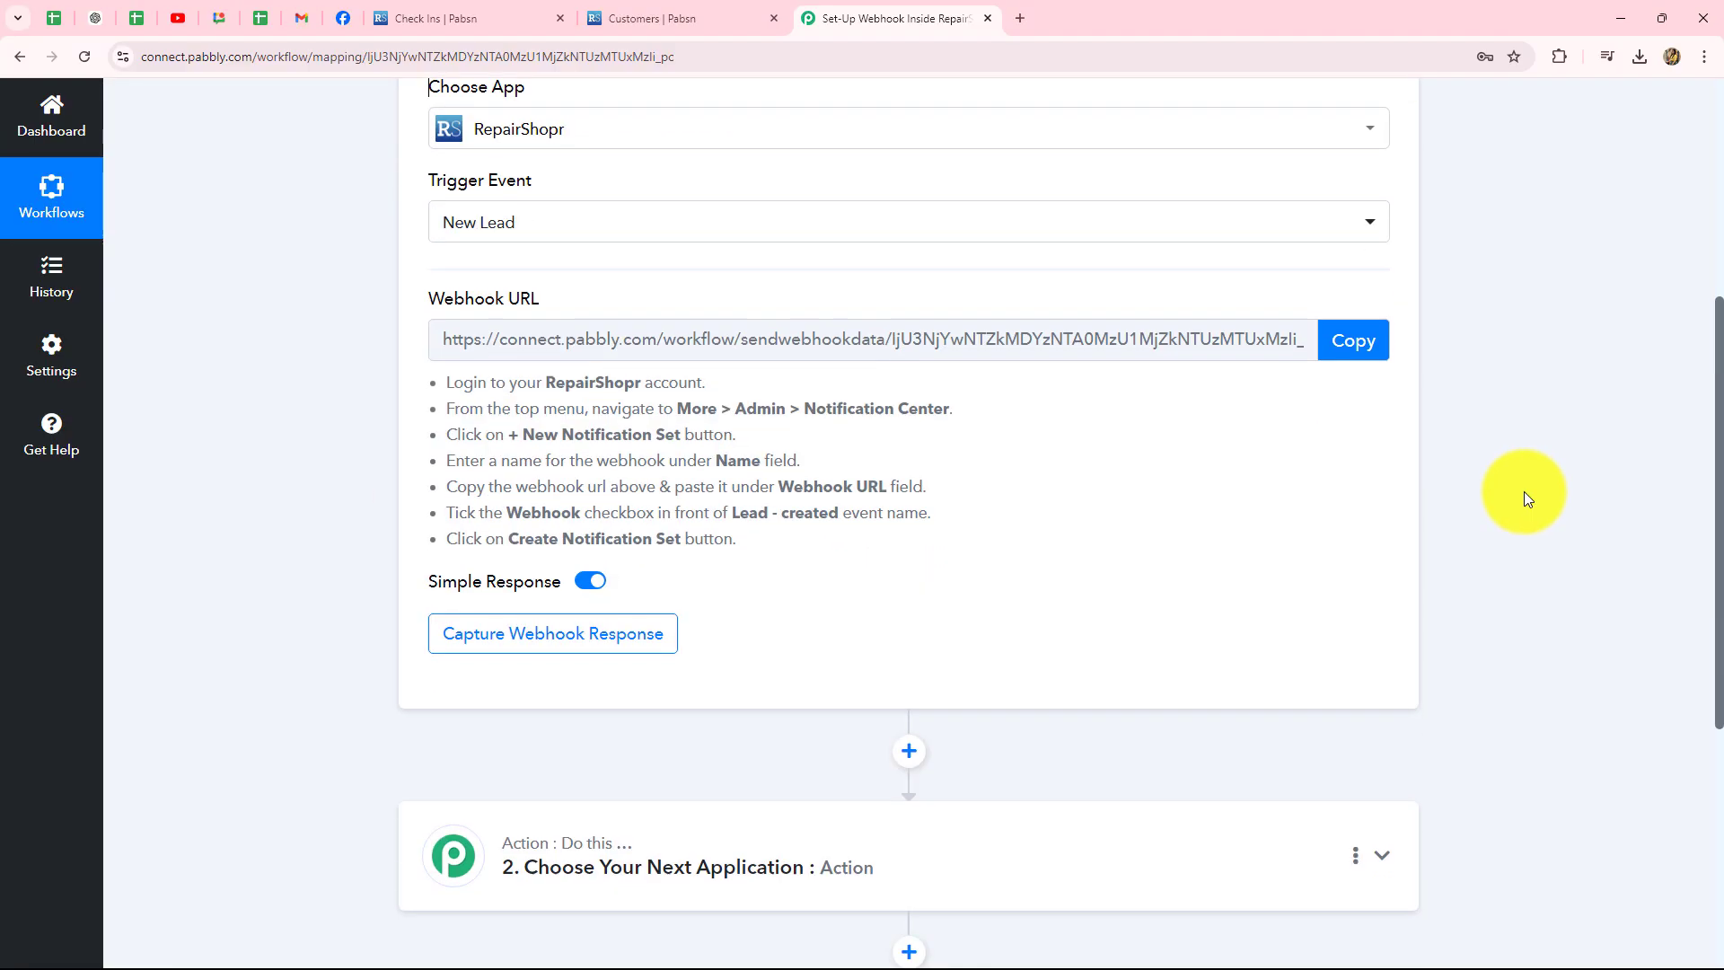
pyautogui.scroll(4, 1412, 454)
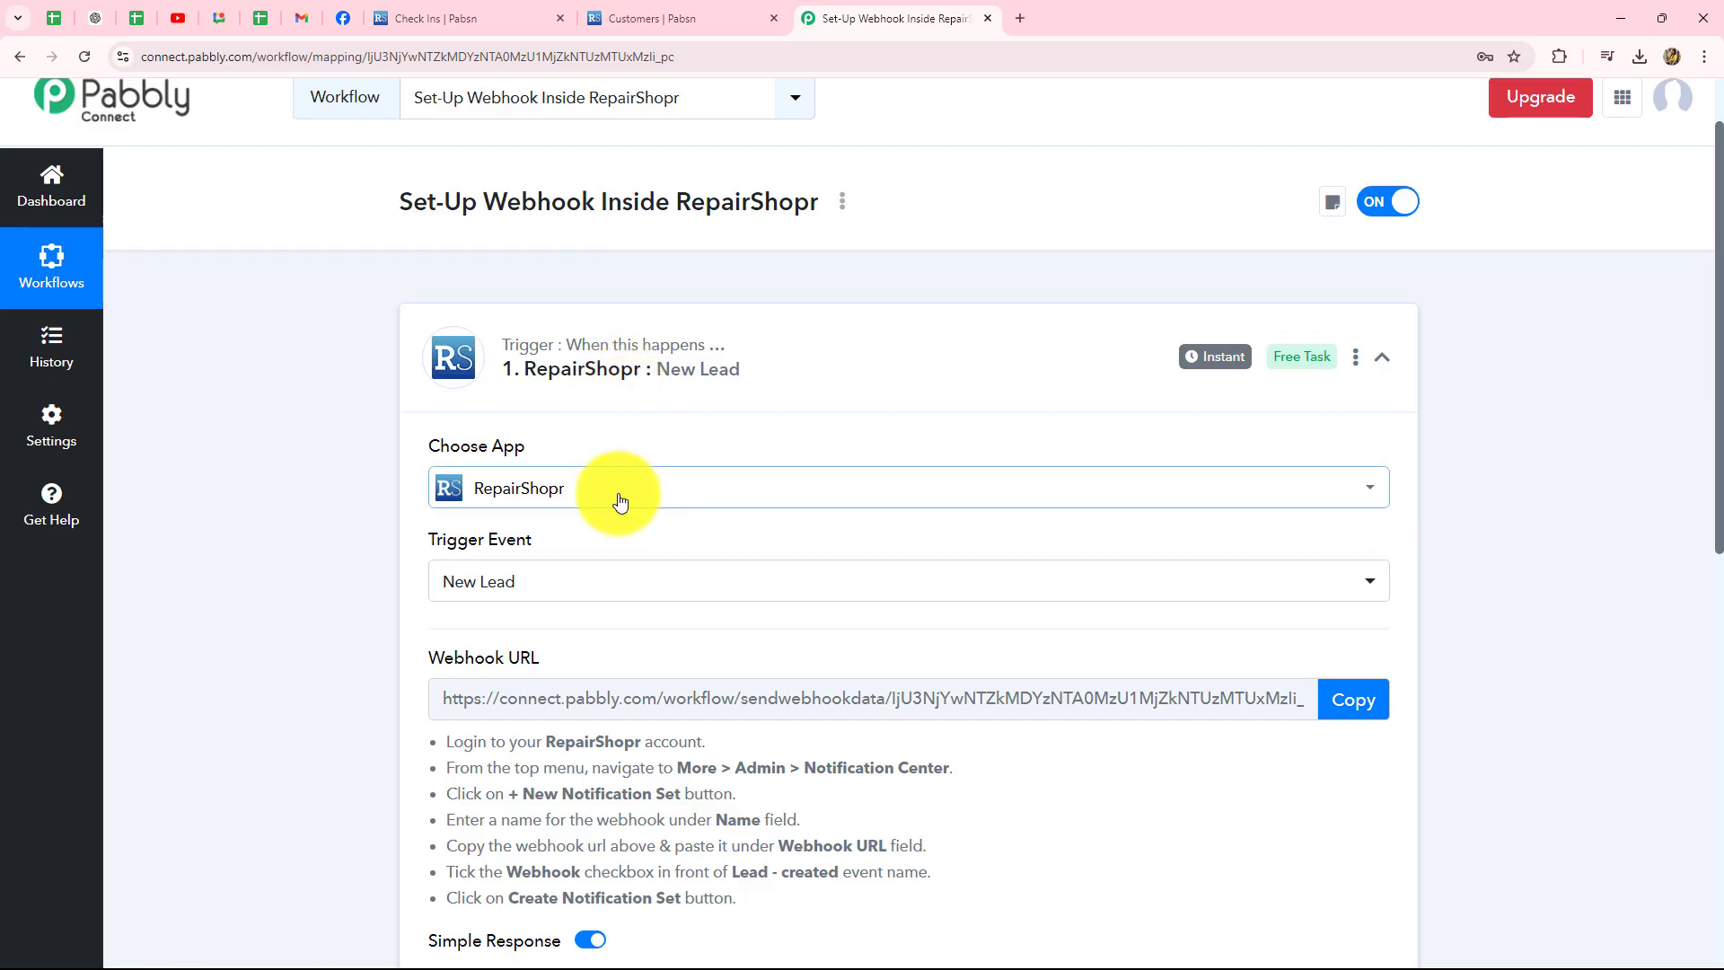
pyautogui.scroll(-3, 615, 500)
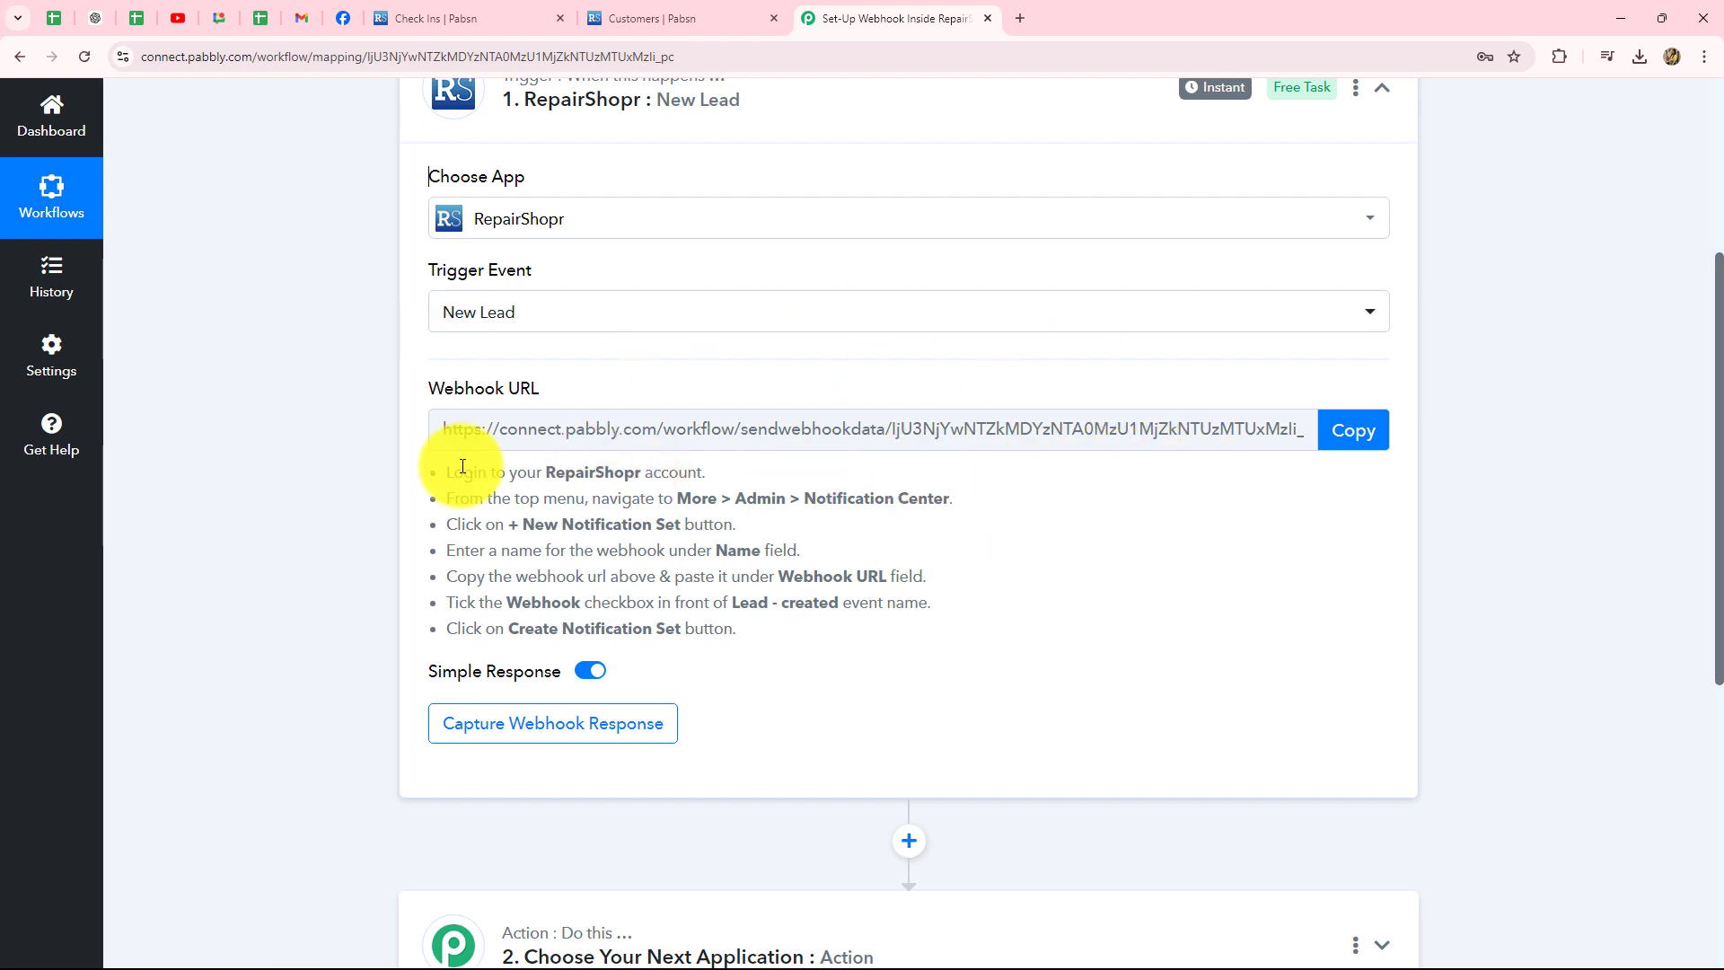
pyautogui.moveTo(455, 476); pyautogui.dragTo(918, 675)
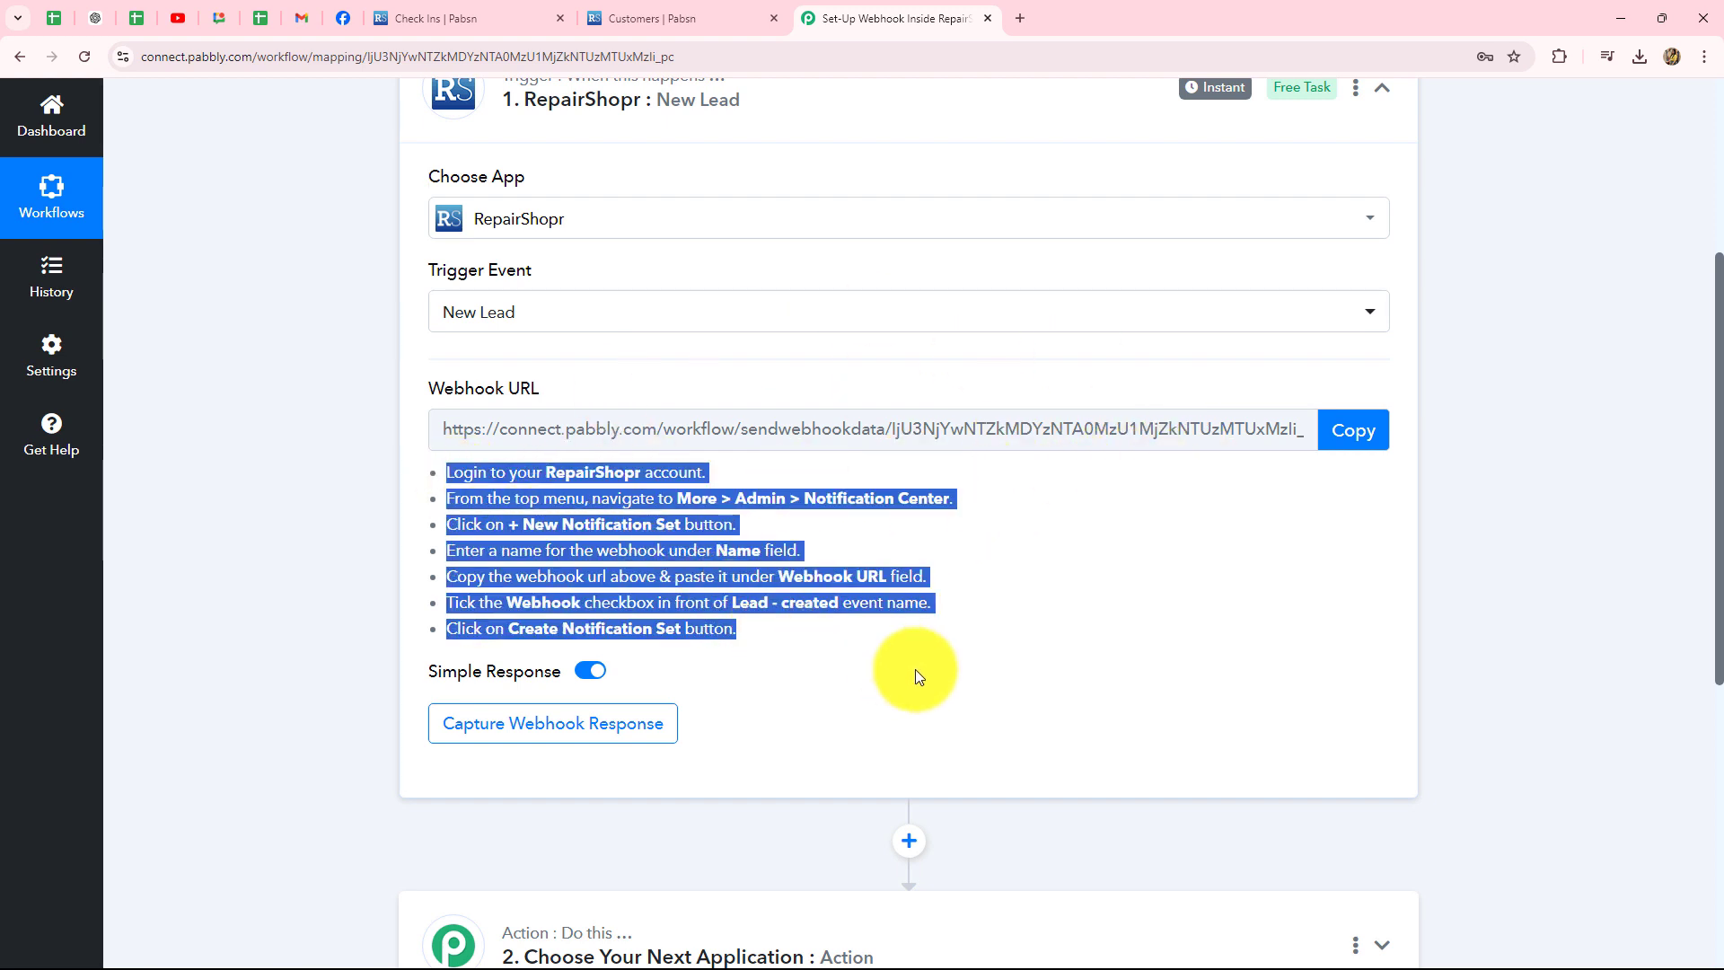
pyautogui.click(917, 675)
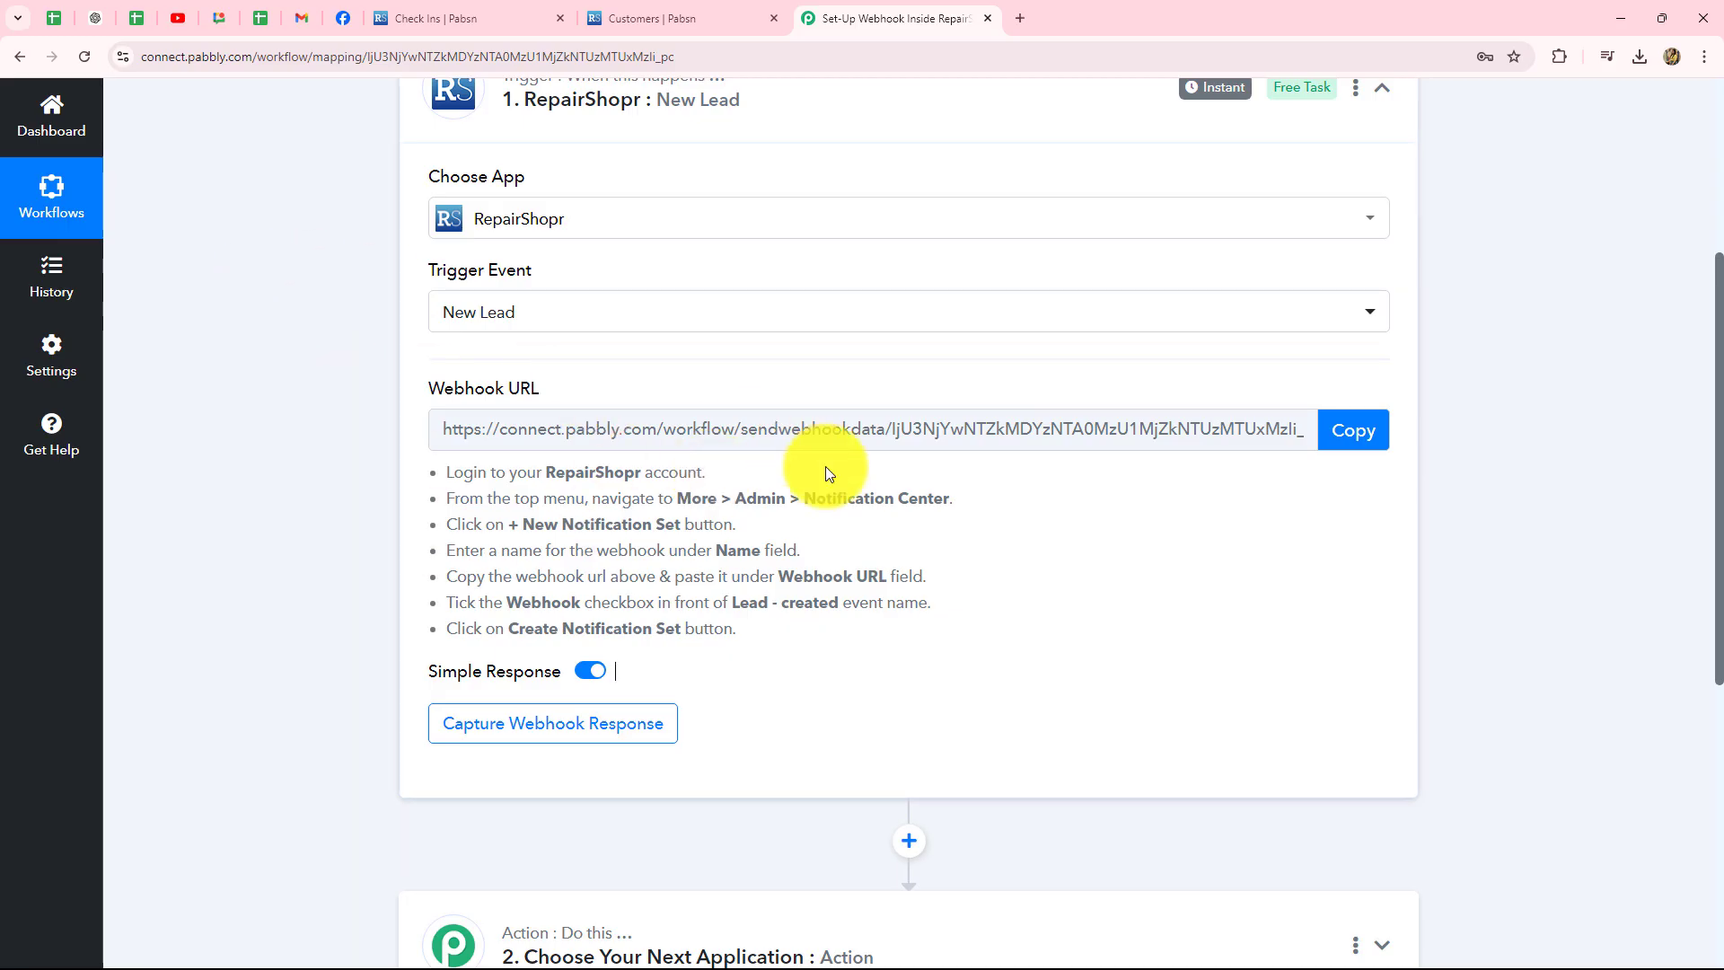
pyautogui.scroll(2, 842, 506)
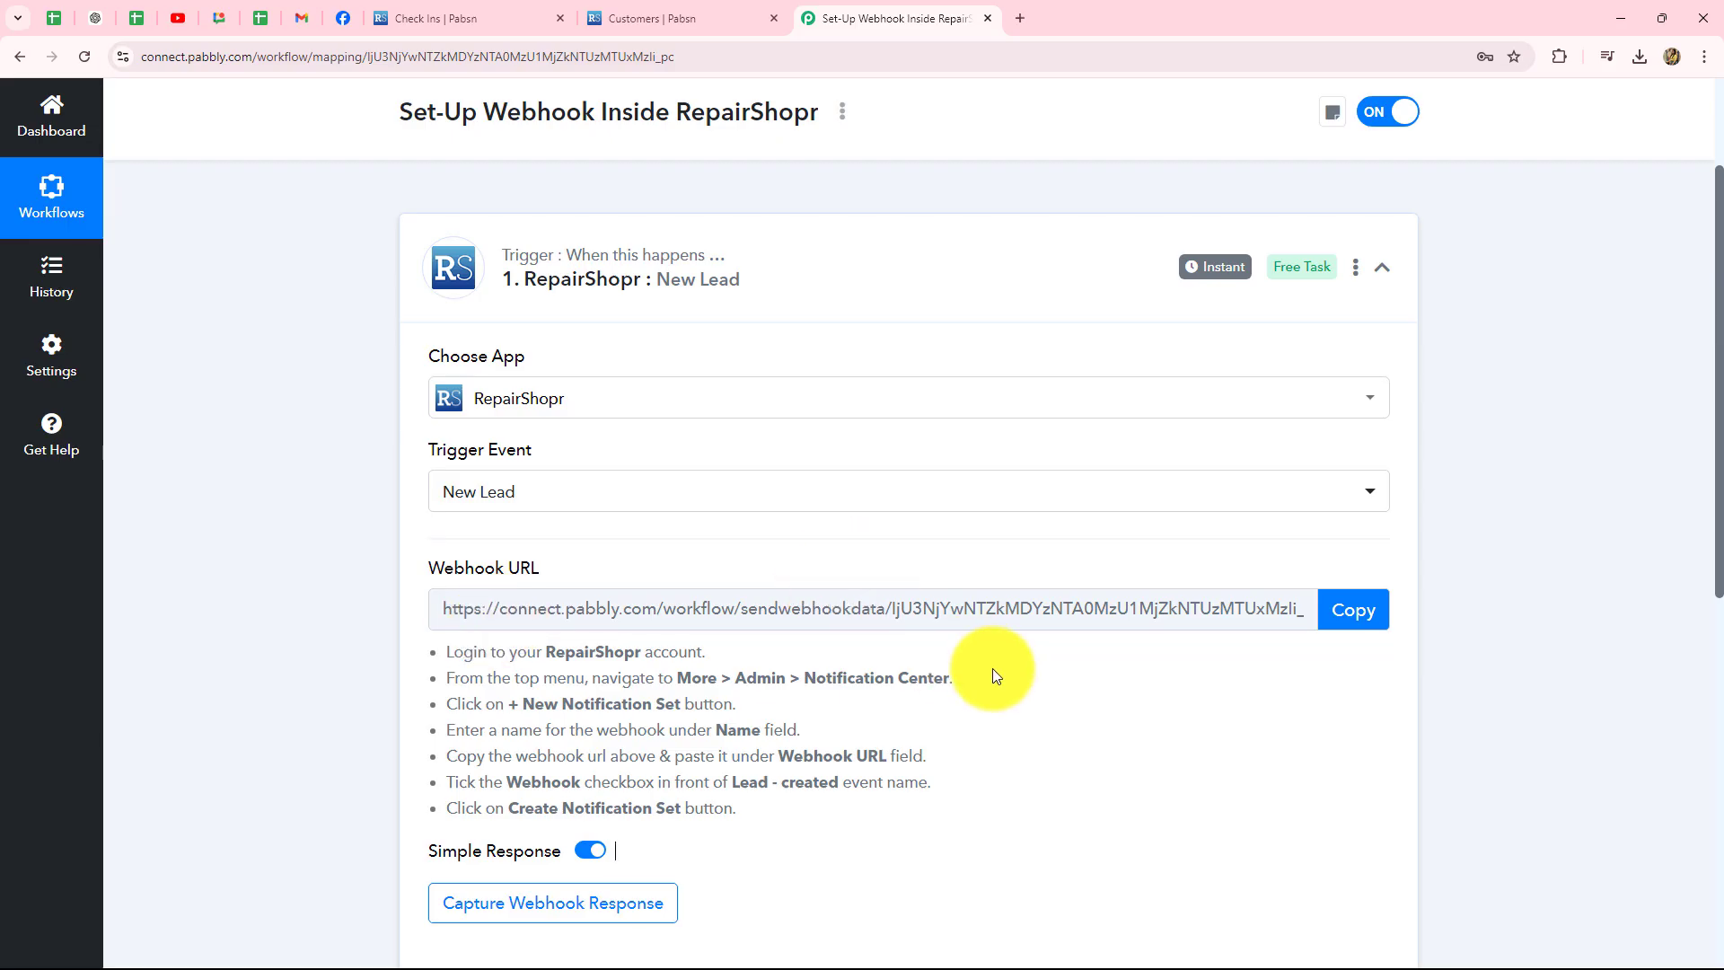
pyautogui.scroll(-4, 978, 665)
pyautogui.scroll(3, 993, 670)
pyautogui.click(1352, 517)
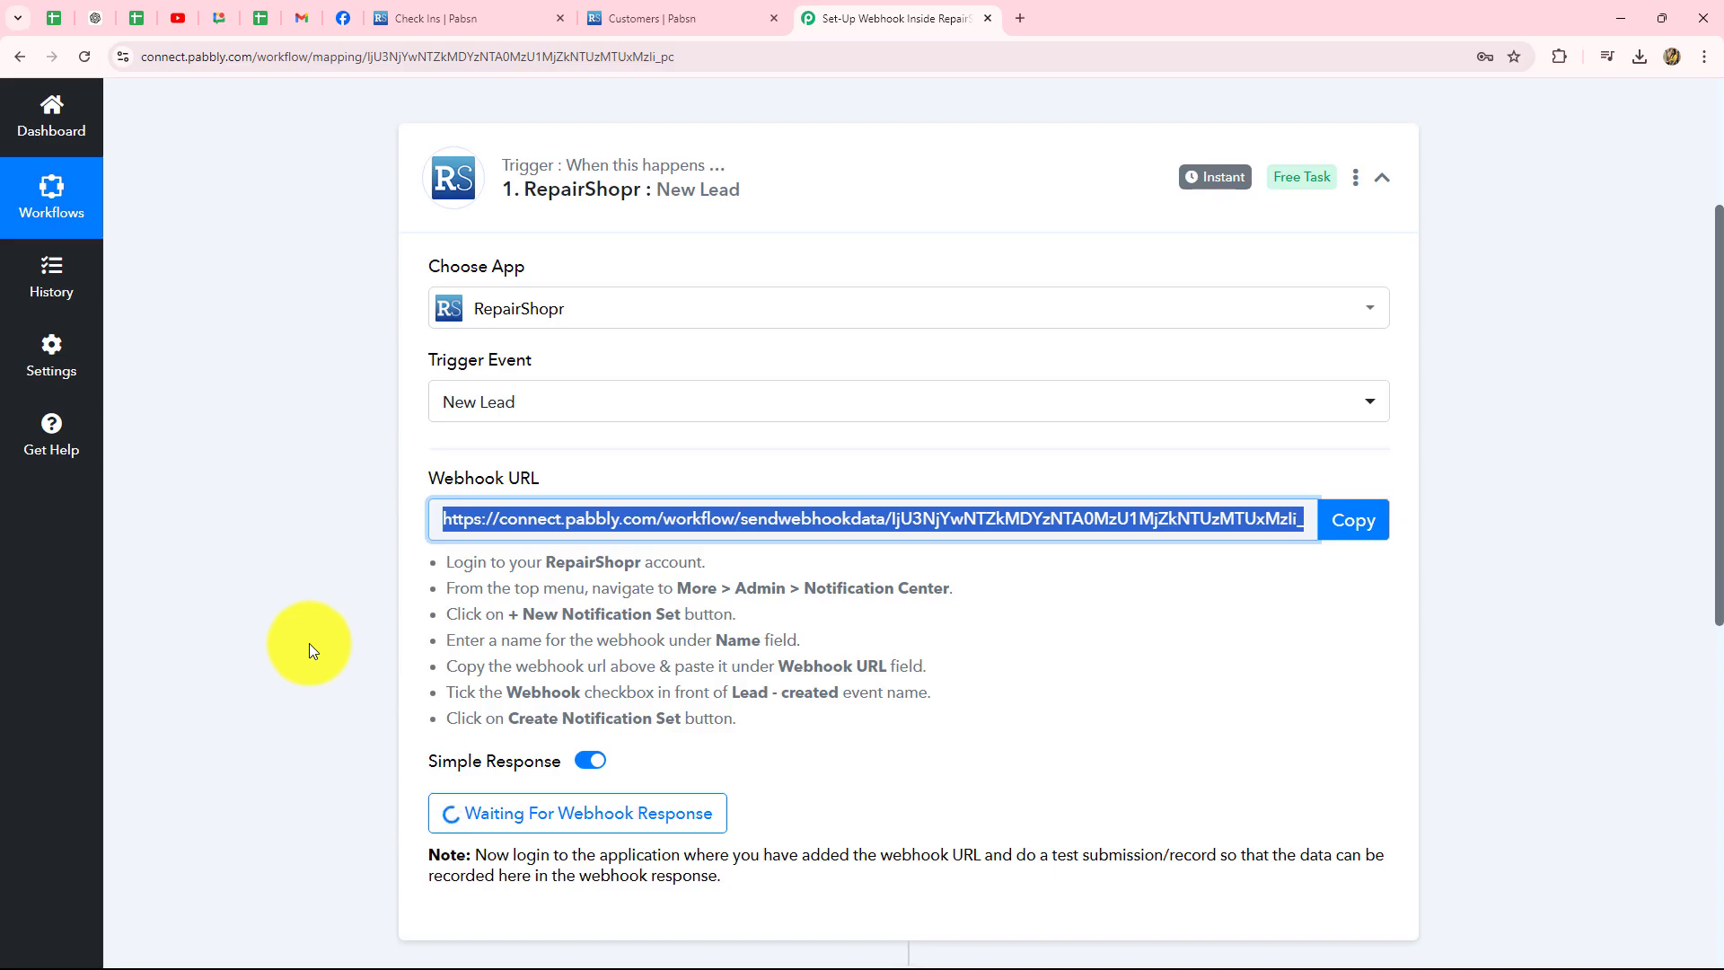
pyautogui.click(634, 18)
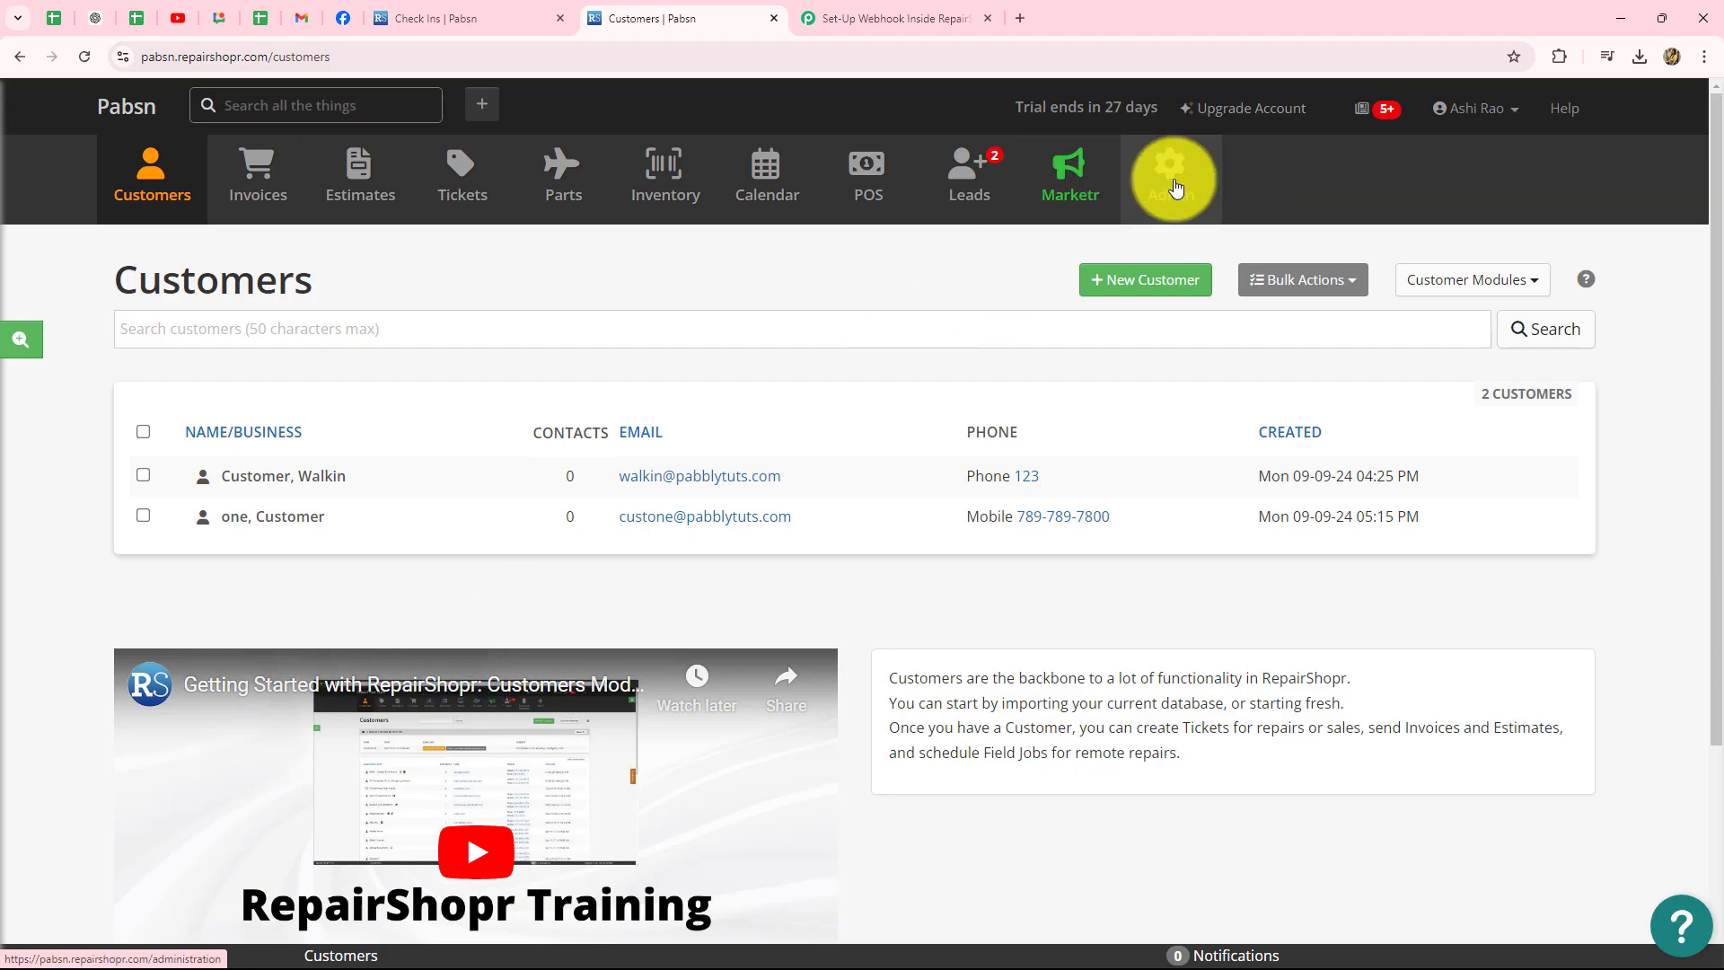
# - Go to Admin > Notification Sets Manager and start a new notification set
pyautogui.click(1176, 187)
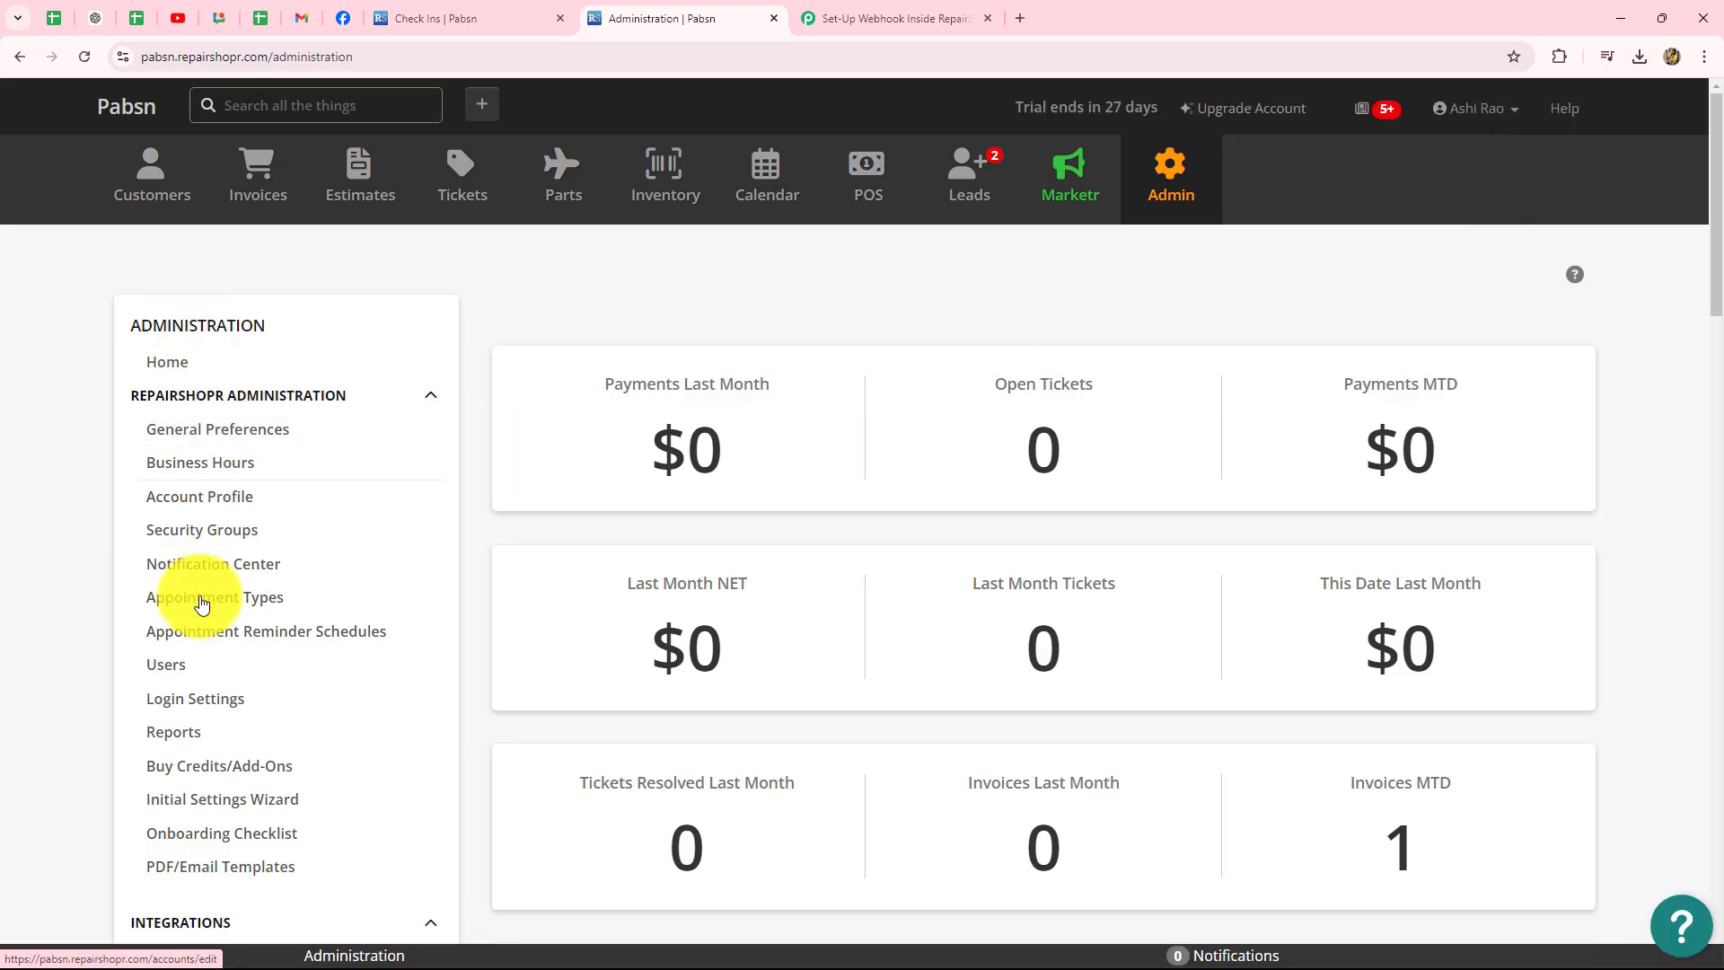
pyautogui.scroll(-1, 202, 667)
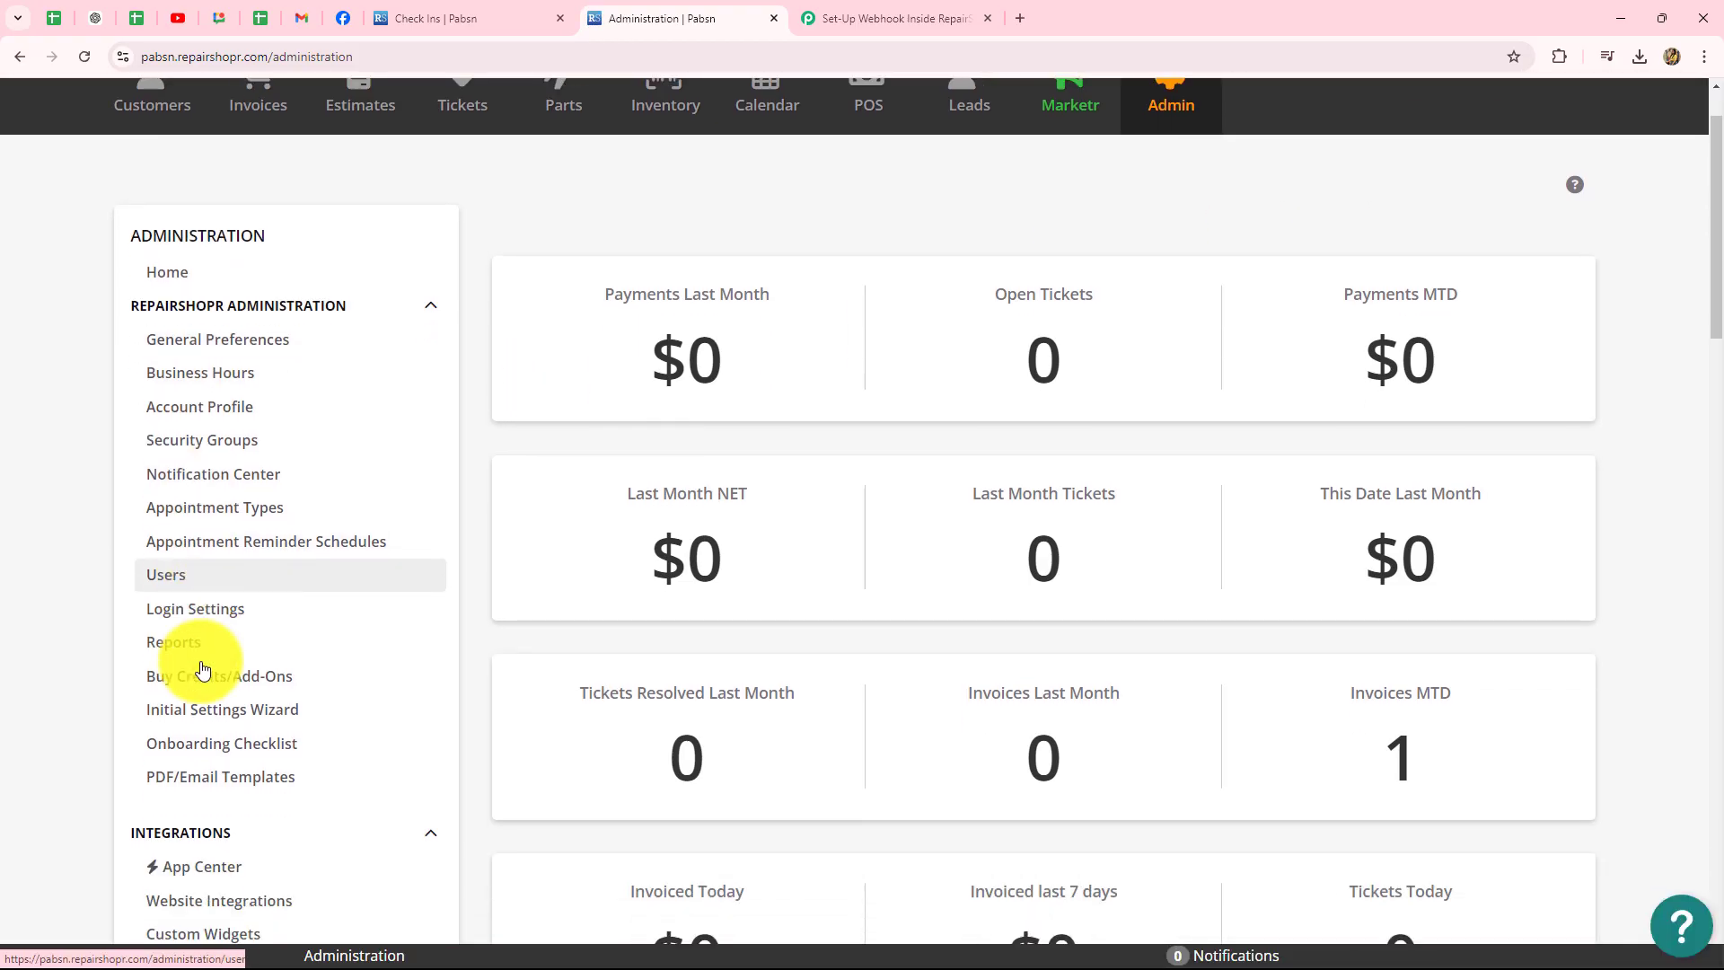
pyautogui.click(204, 476)
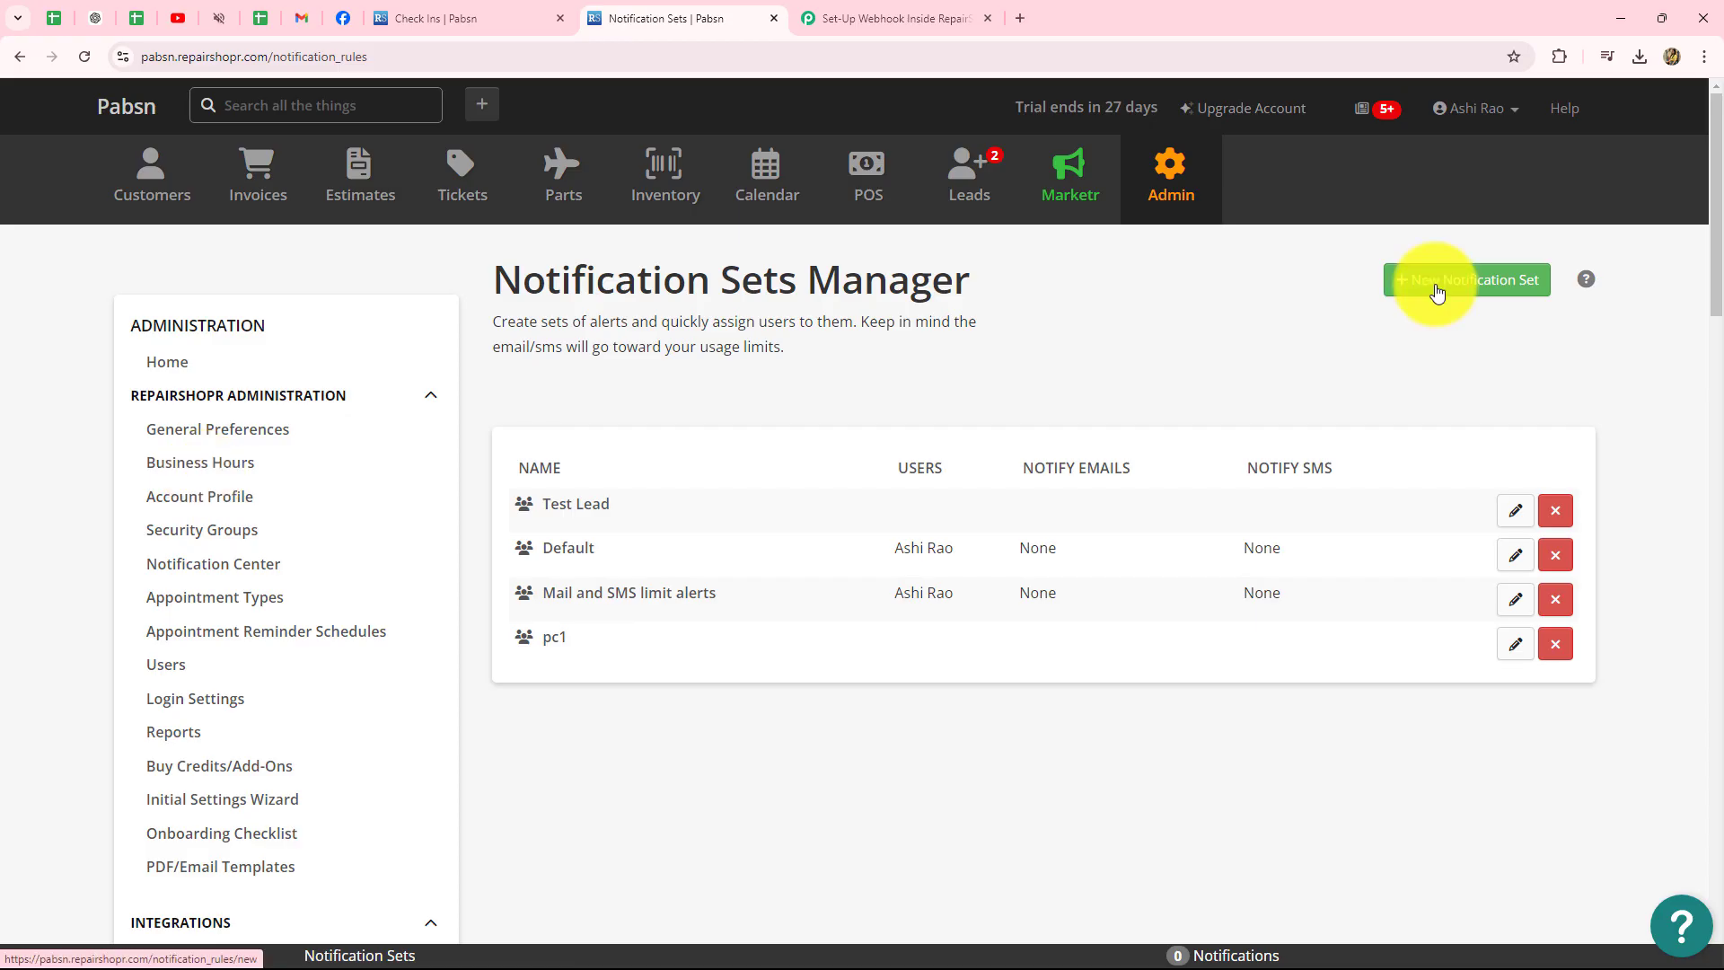
pyautogui.click(1436, 293)
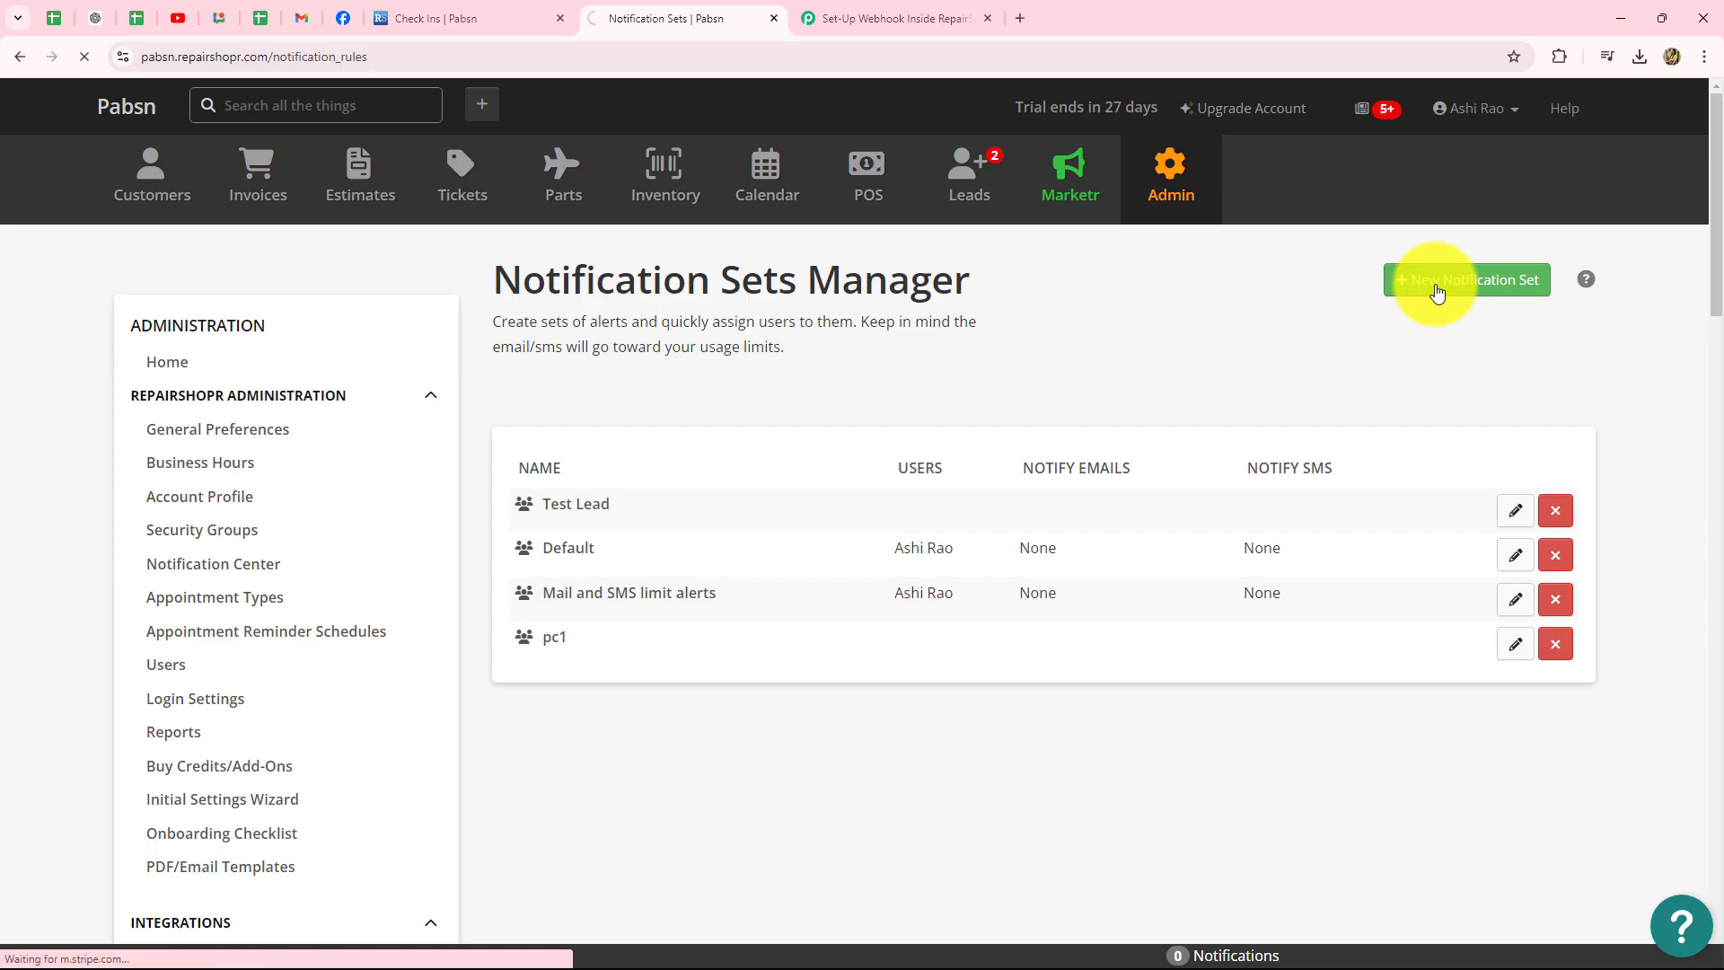
pyautogui.scroll(-4, 1375, 446)
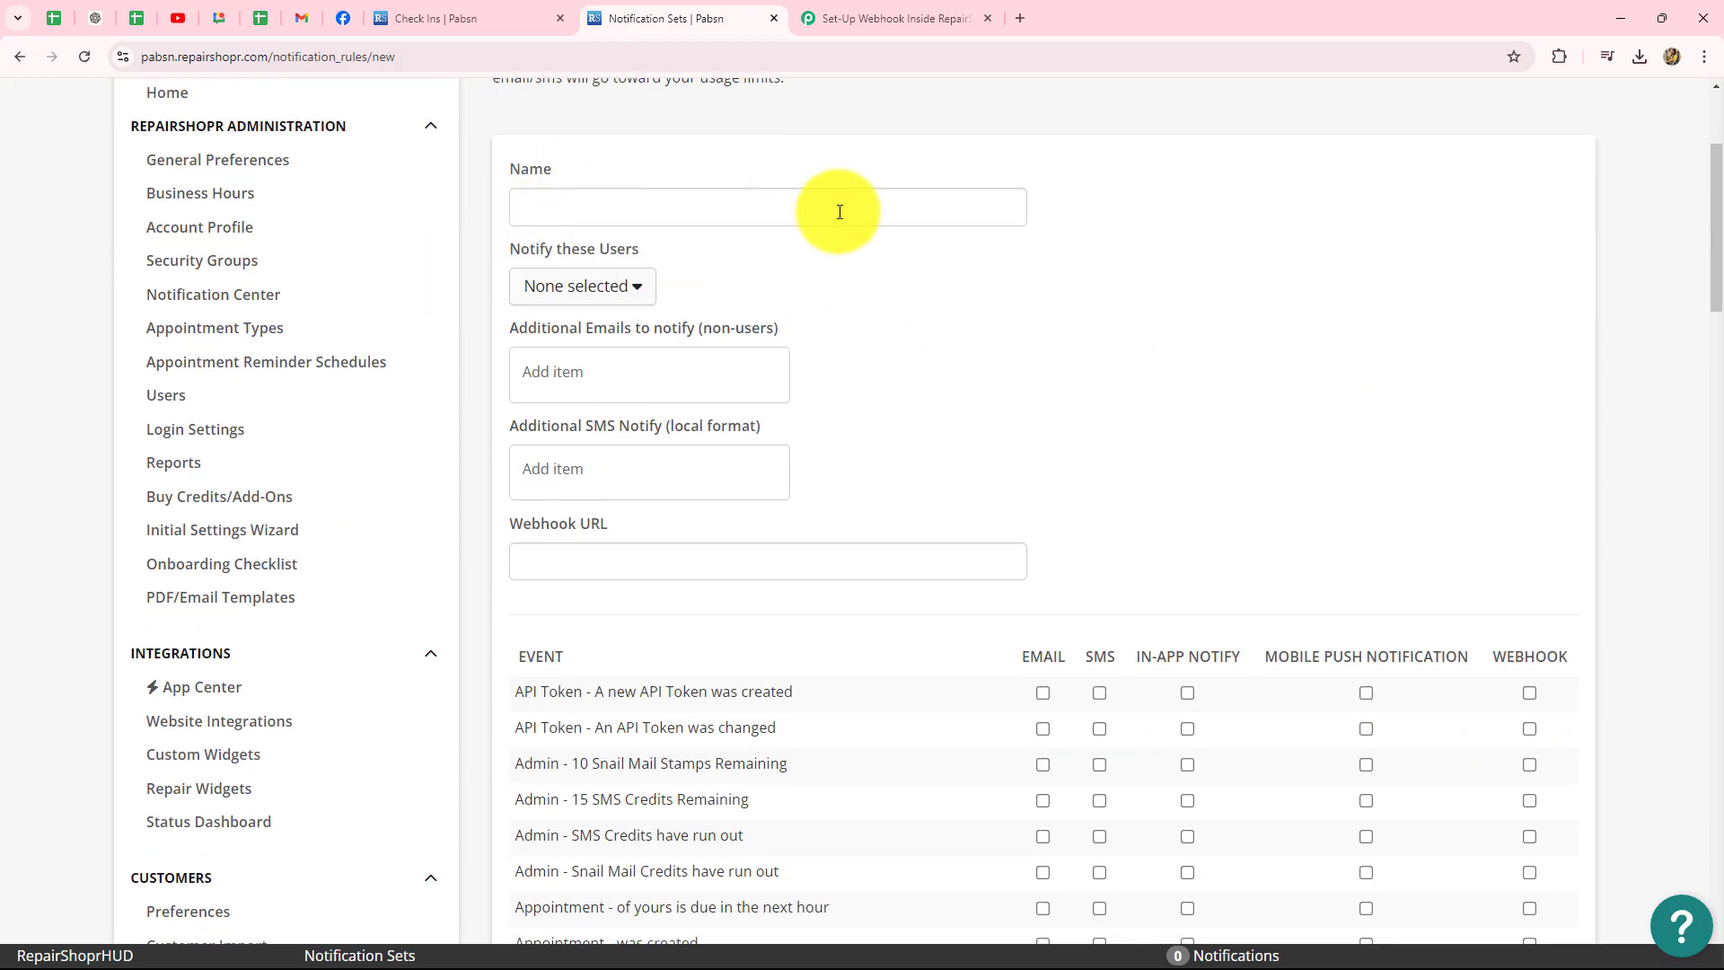
# - Name the set 'New Leads' and paste the Pabbly webhook URL into Webhook URL
pyautogui.click(588, 200)
pyautogui.write('New Leads')
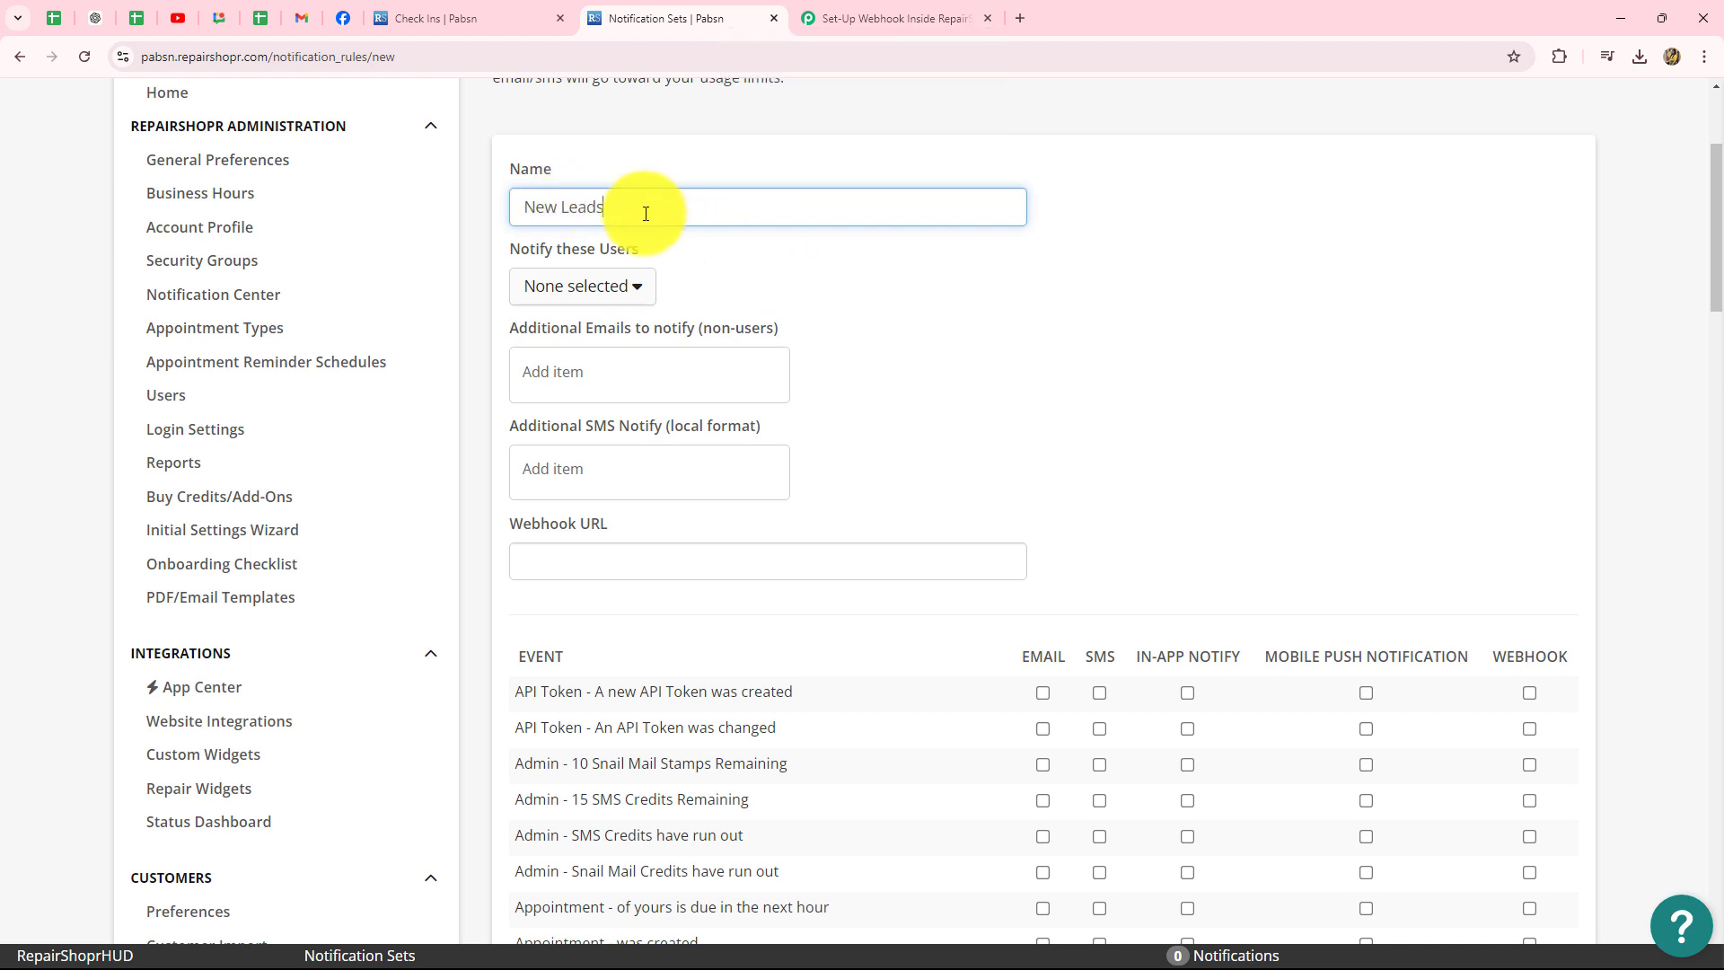
pyautogui.scroll(-3, 741, 232)
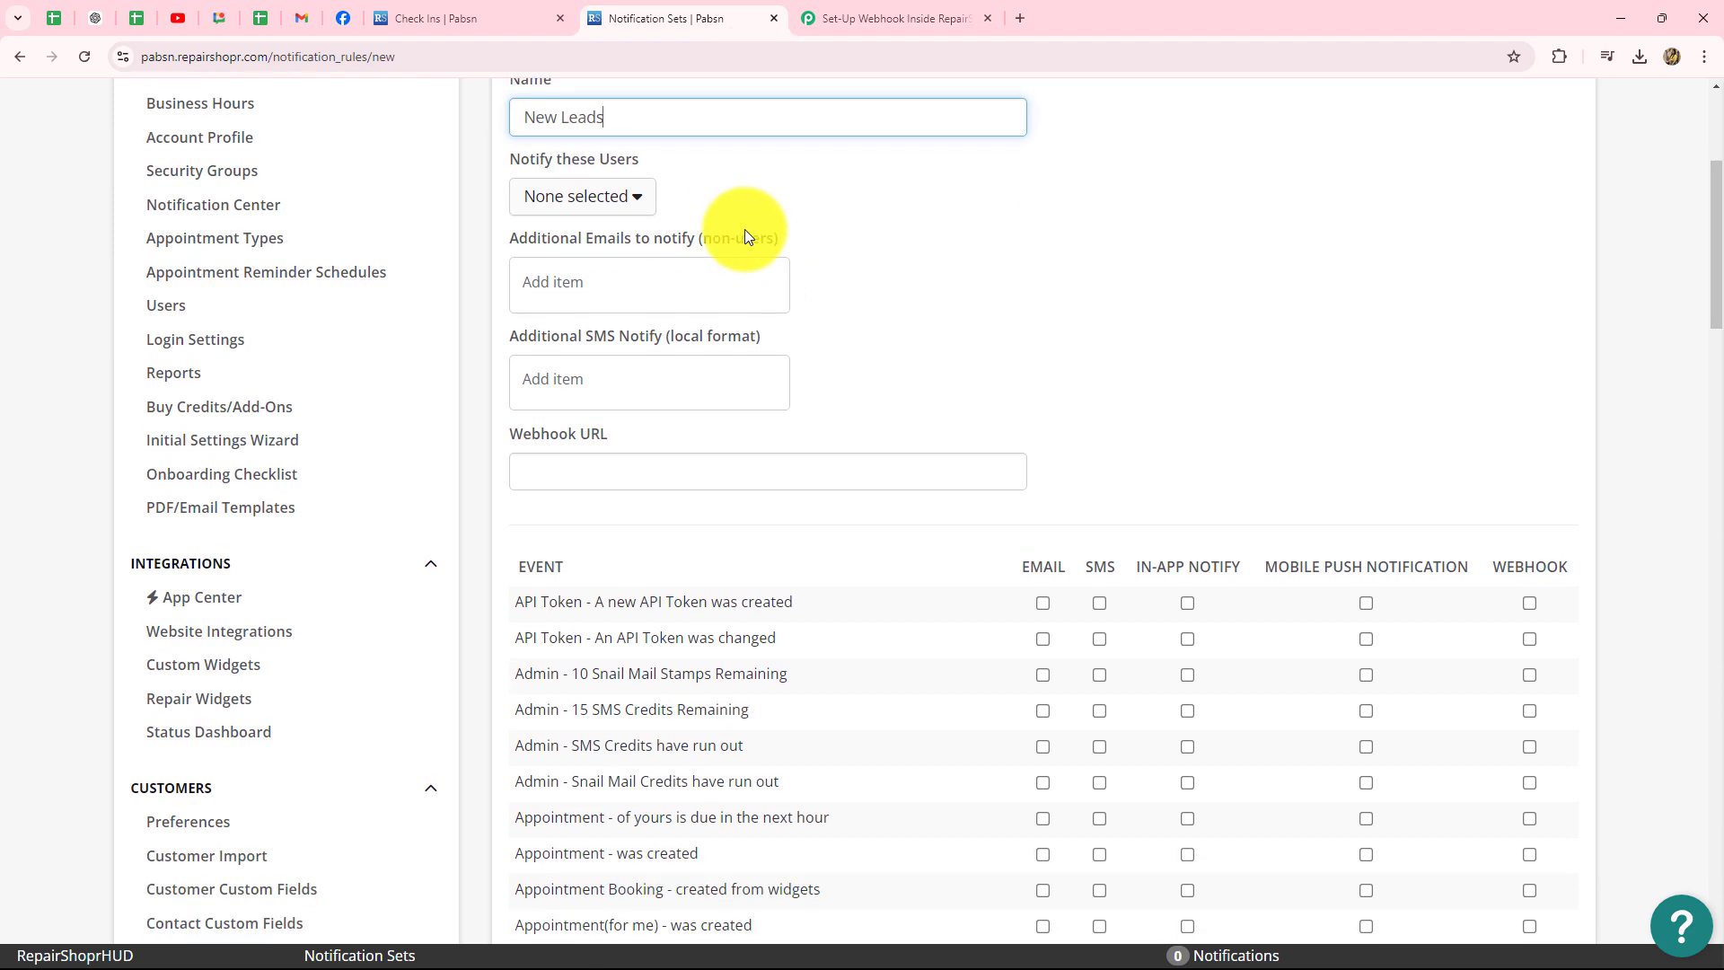
pyautogui.click(527, 288)
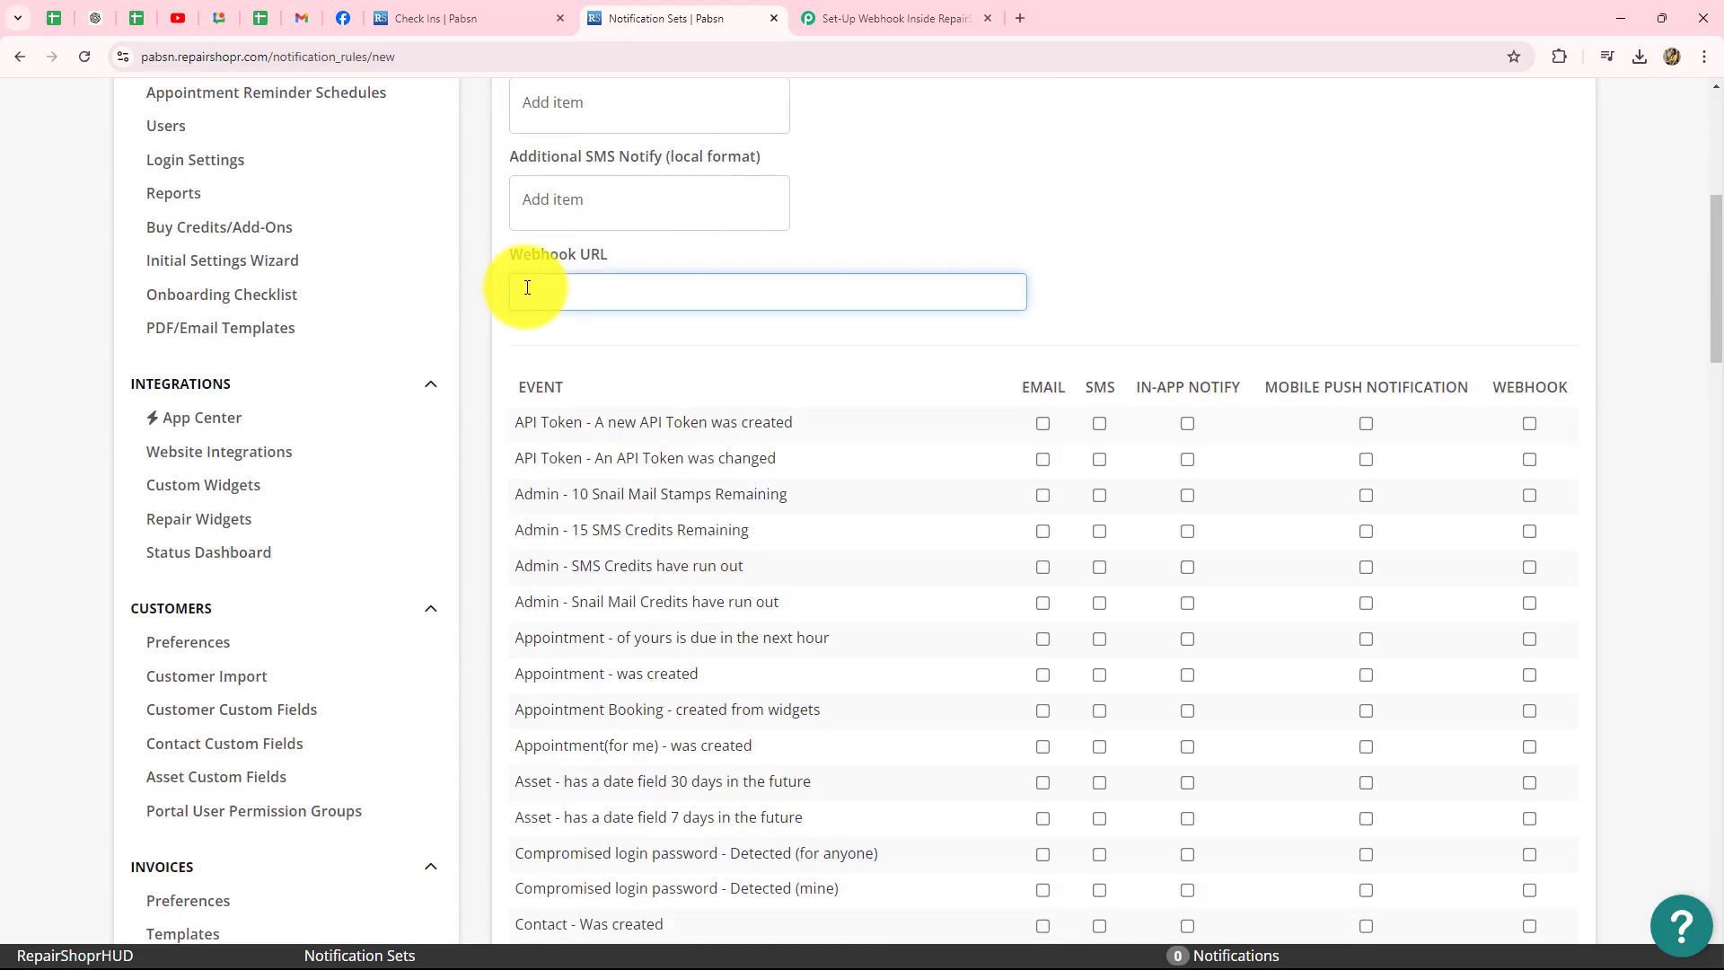
pyautogui.hotkey('ctrl', 'v')
pyautogui.click(1147, 219)
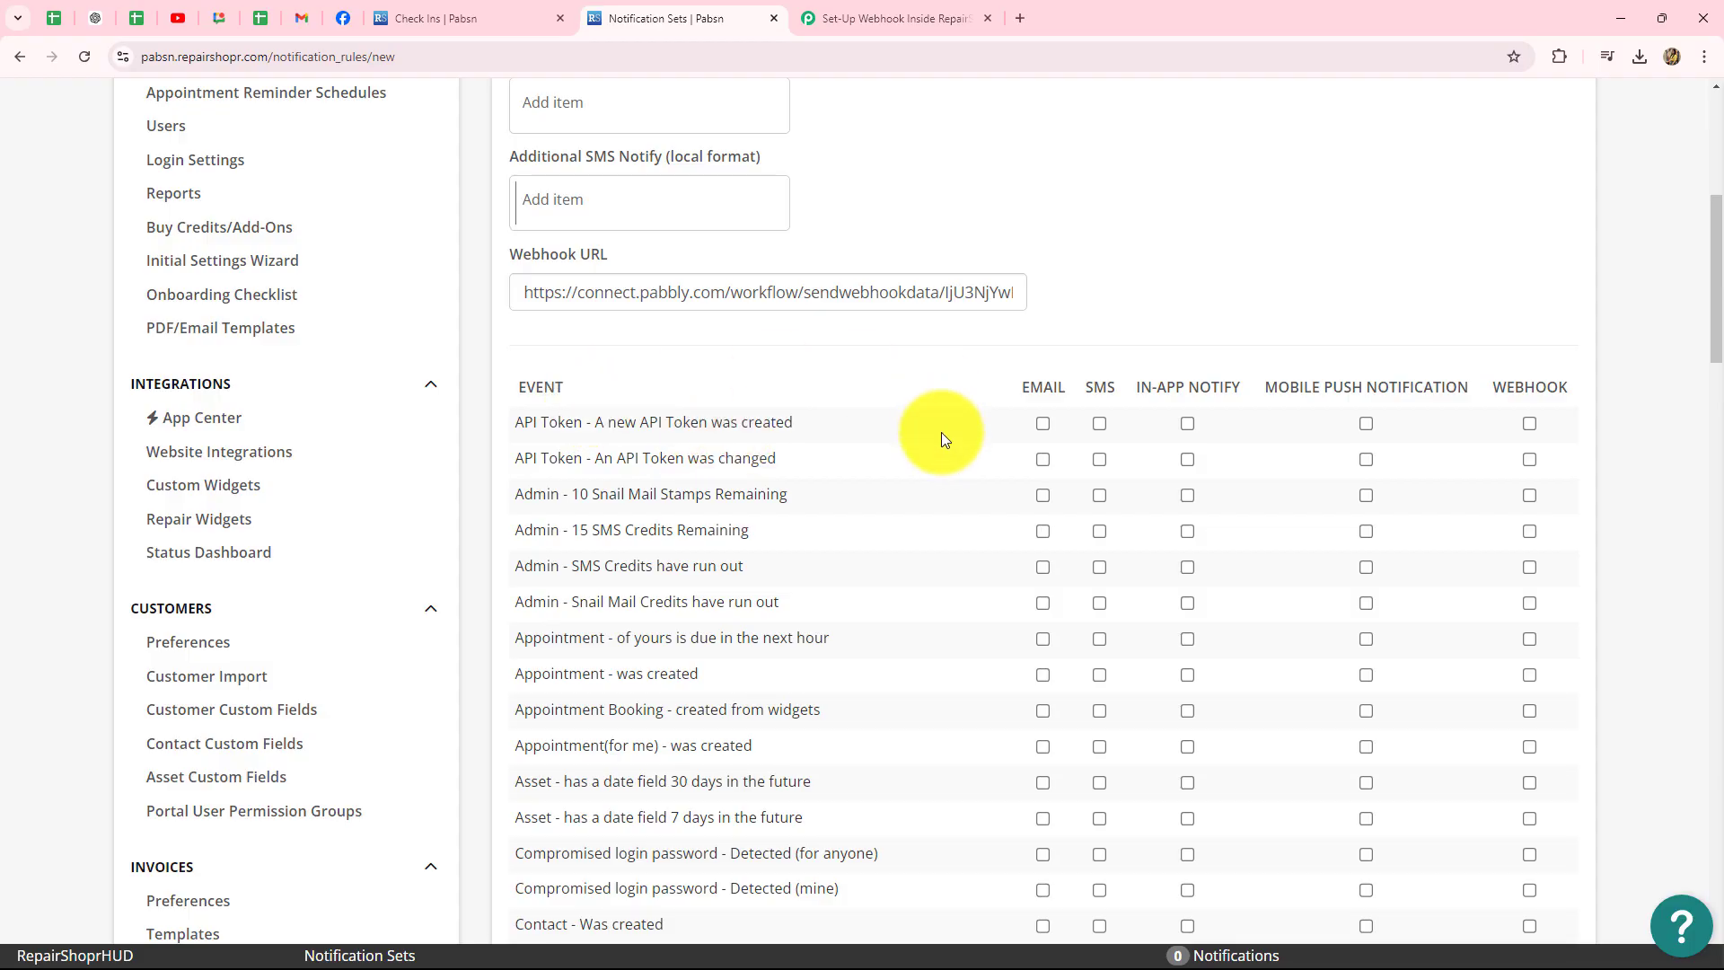
# - Tick the Webhook option for the 'Lead - created' event
pyautogui.scroll(-7, 951, 481)
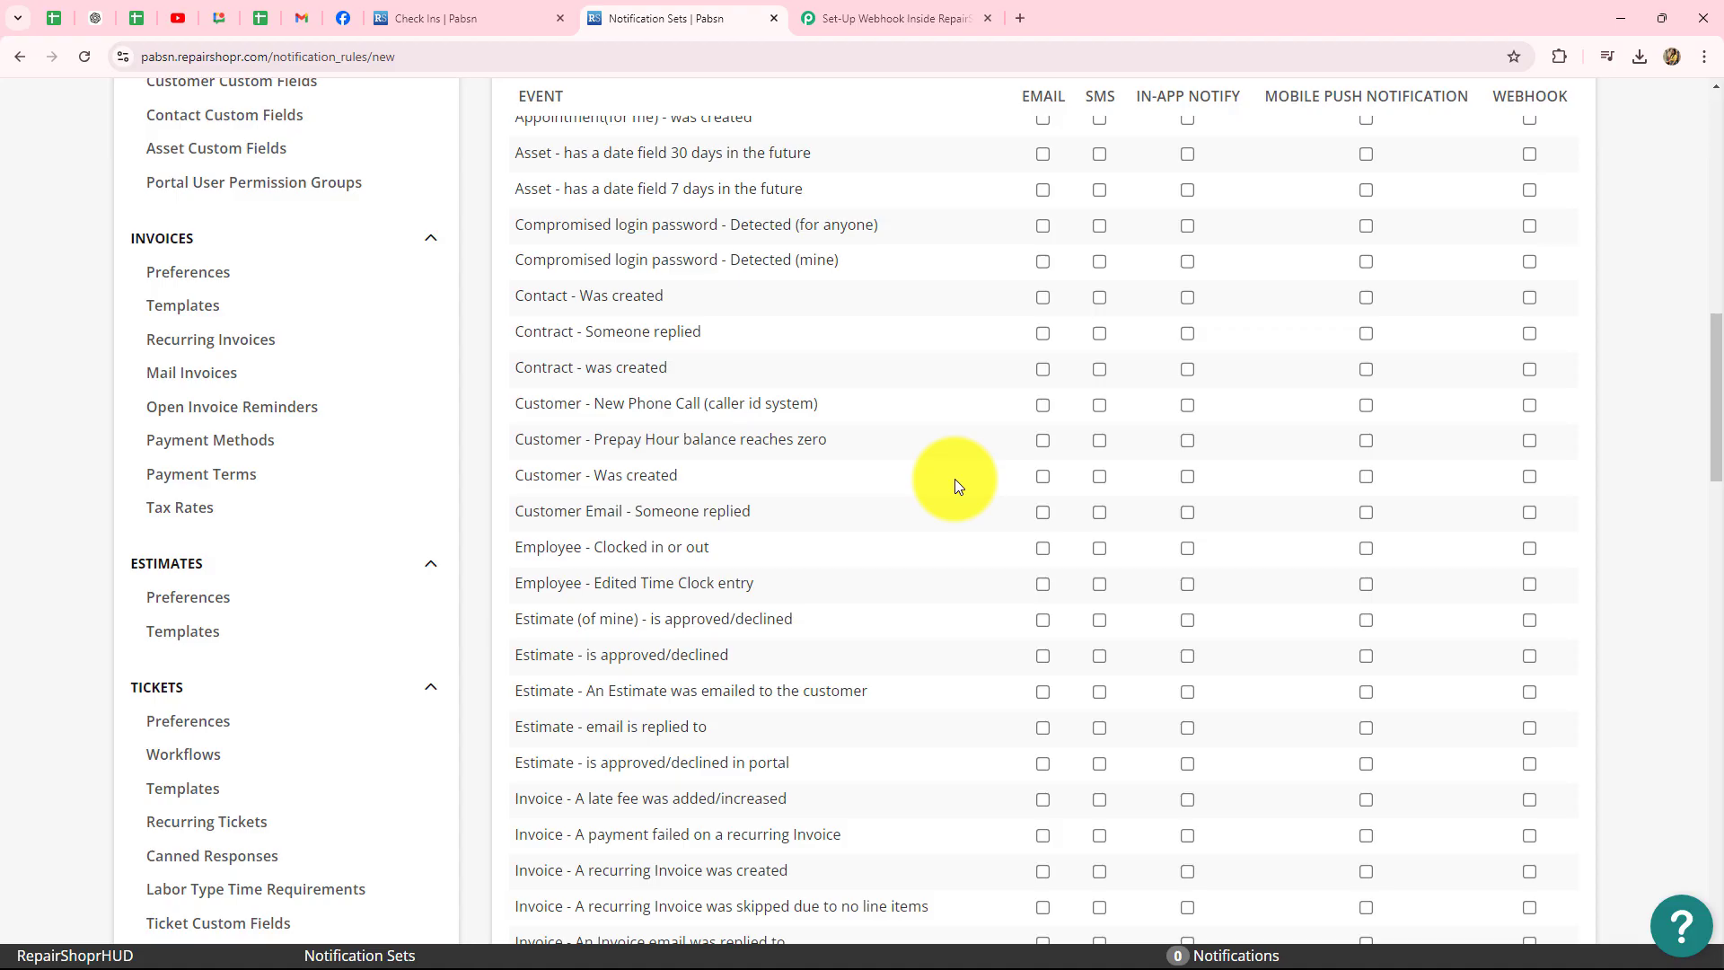
pyautogui.scroll(-5, 955, 478)
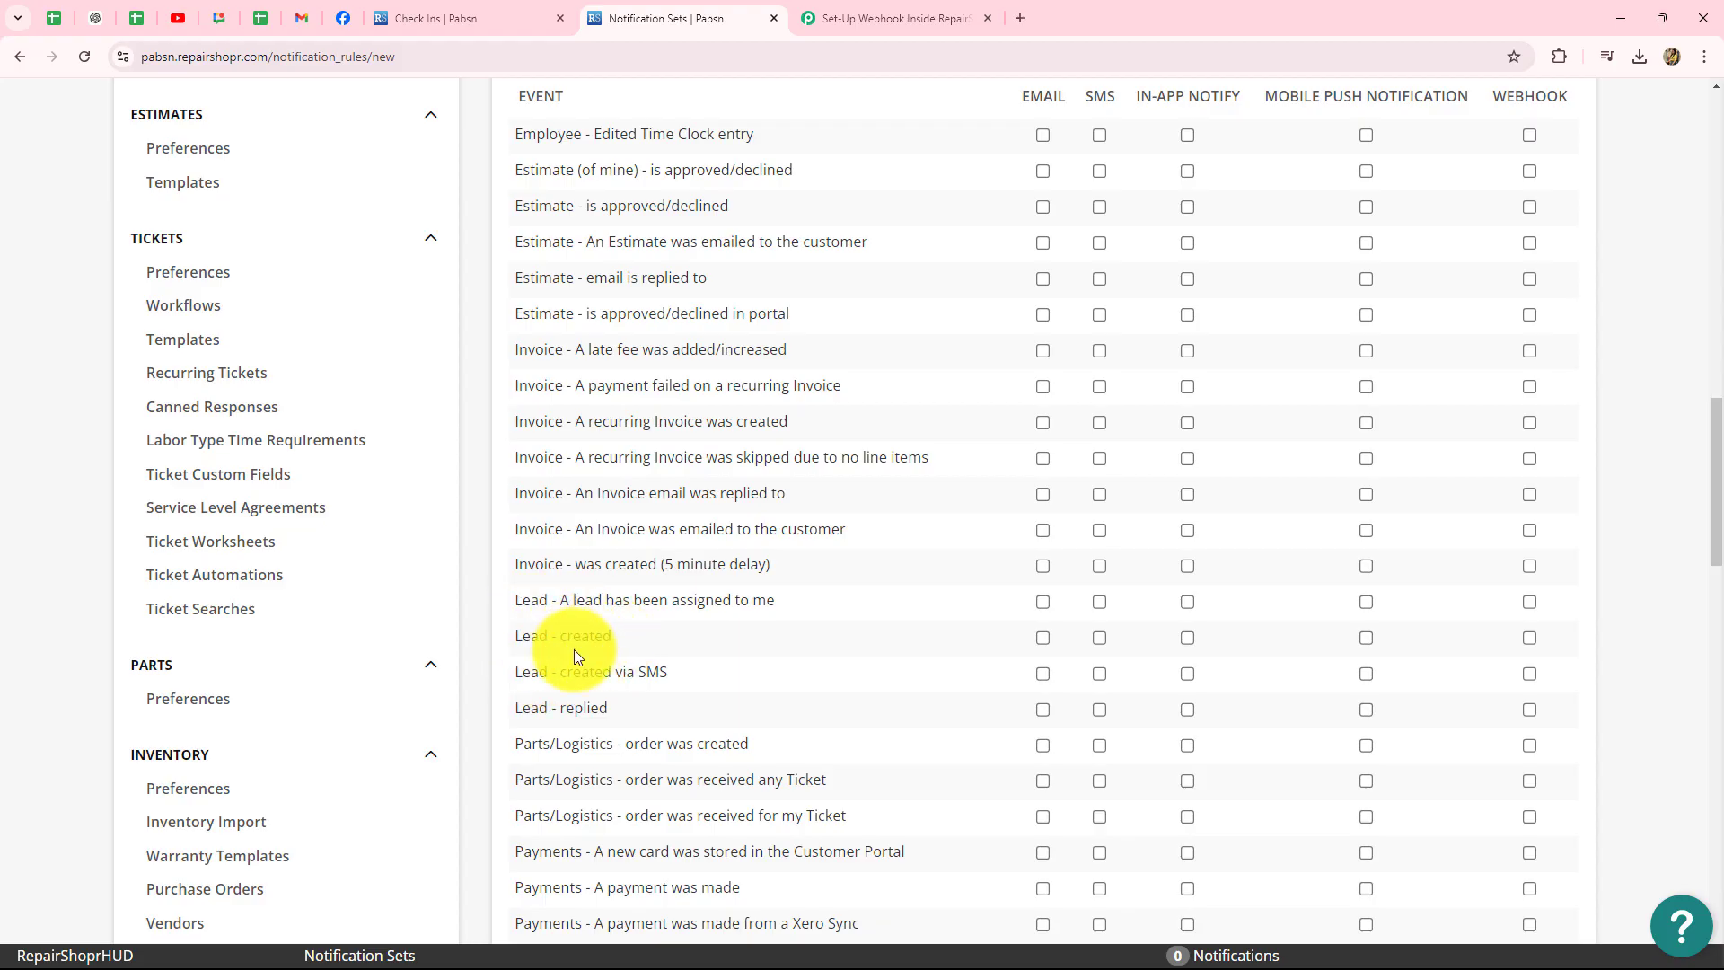
pyautogui.click(1532, 640)
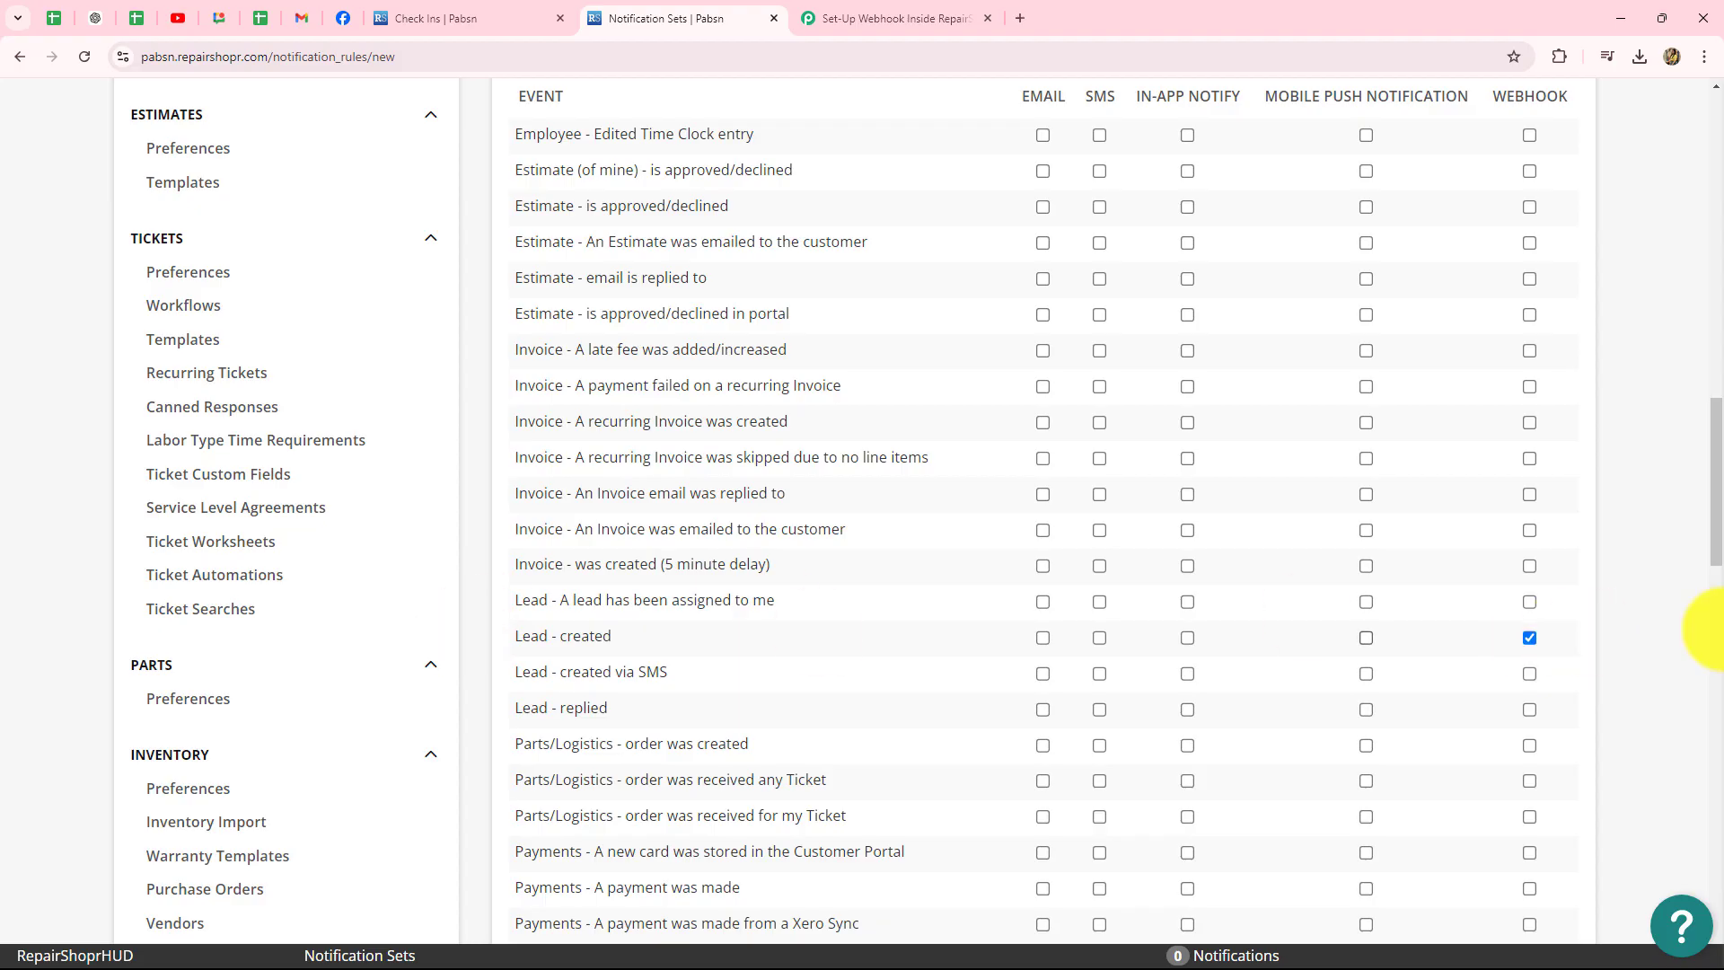
pyautogui.scroll(-6, 1671, 714)
pyautogui.scroll(-15, 1671, 714)
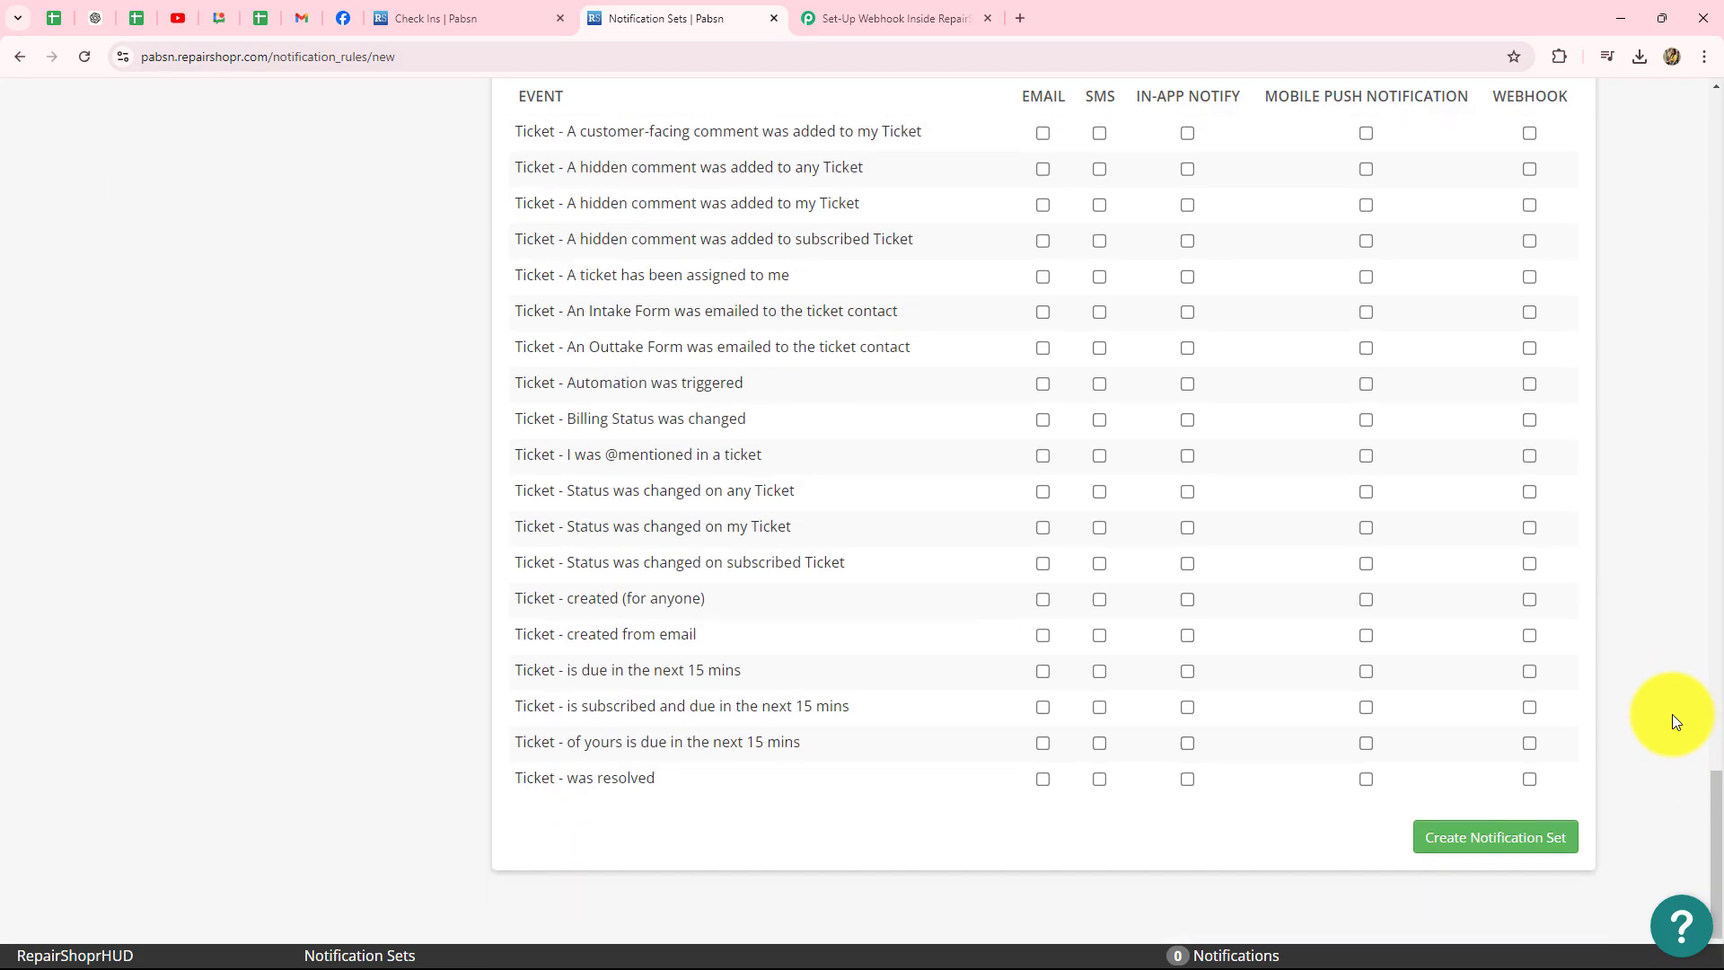
# - Create the New Leads notification set and go back to the Pabbly workflow
pyautogui.click(1529, 762)
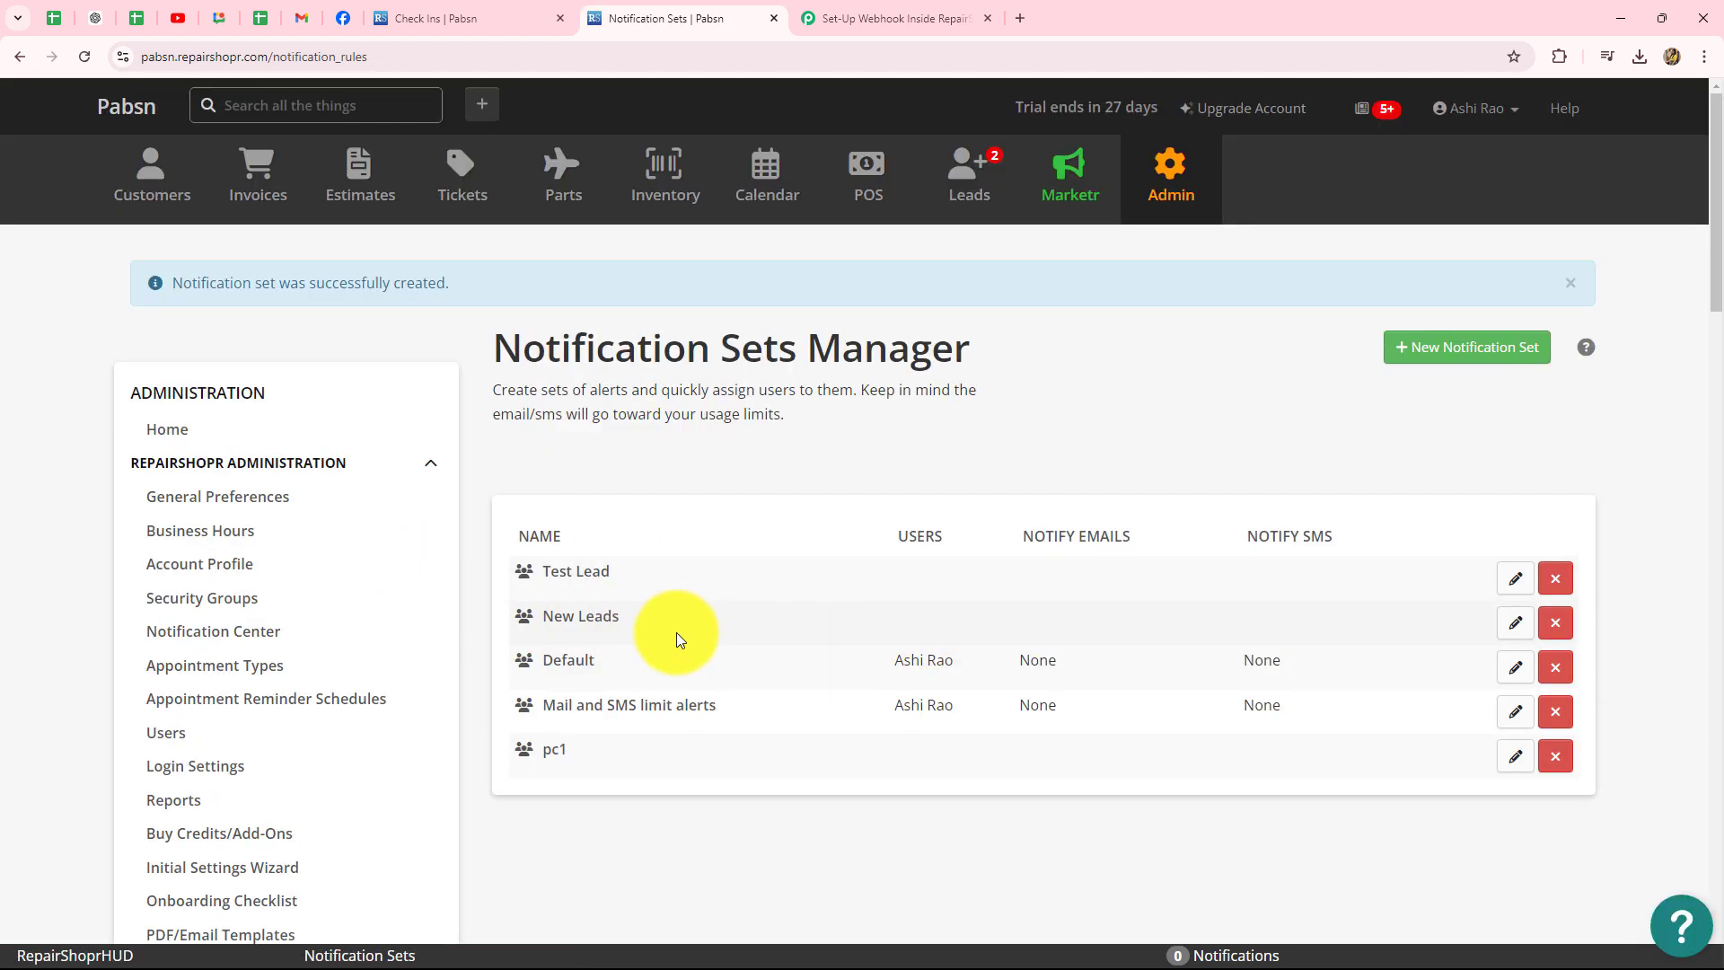
pyautogui.click(881, 18)
pyautogui.scroll(-4, 1031, 296)
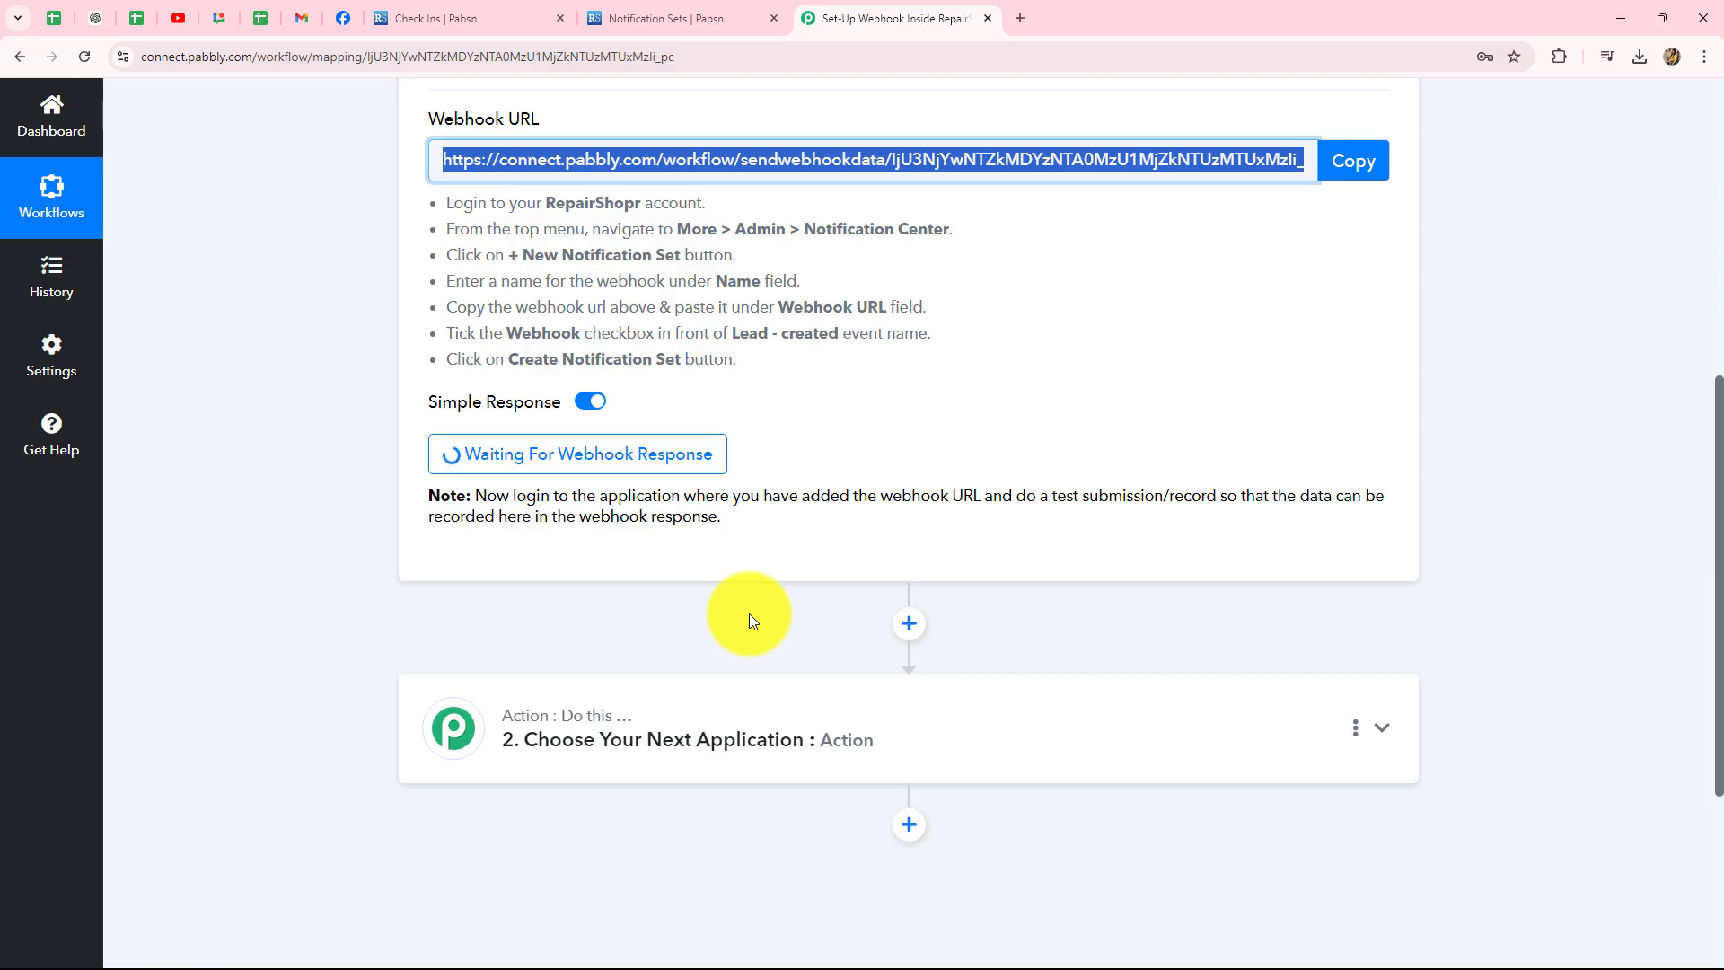
# - Check the waiting New Lead trigger, then switch to the RepairShopr Check Ins page
pyautogui.scroll(4, 749, 612)
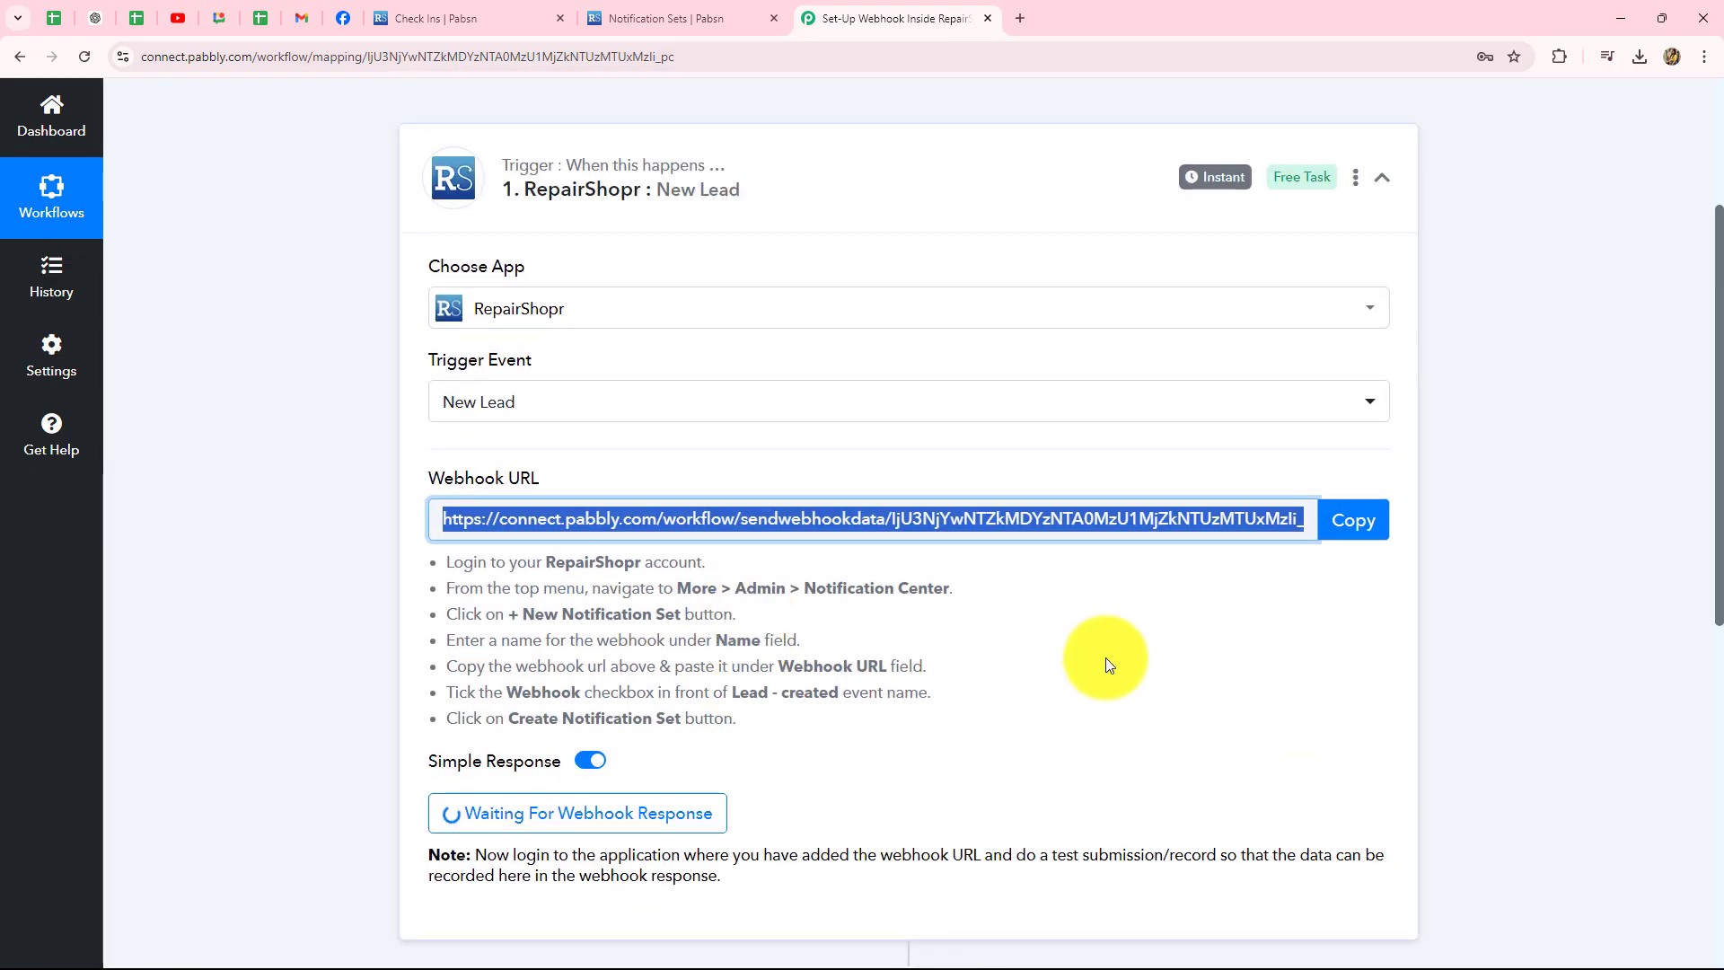
pyautogui.click(481, 11)
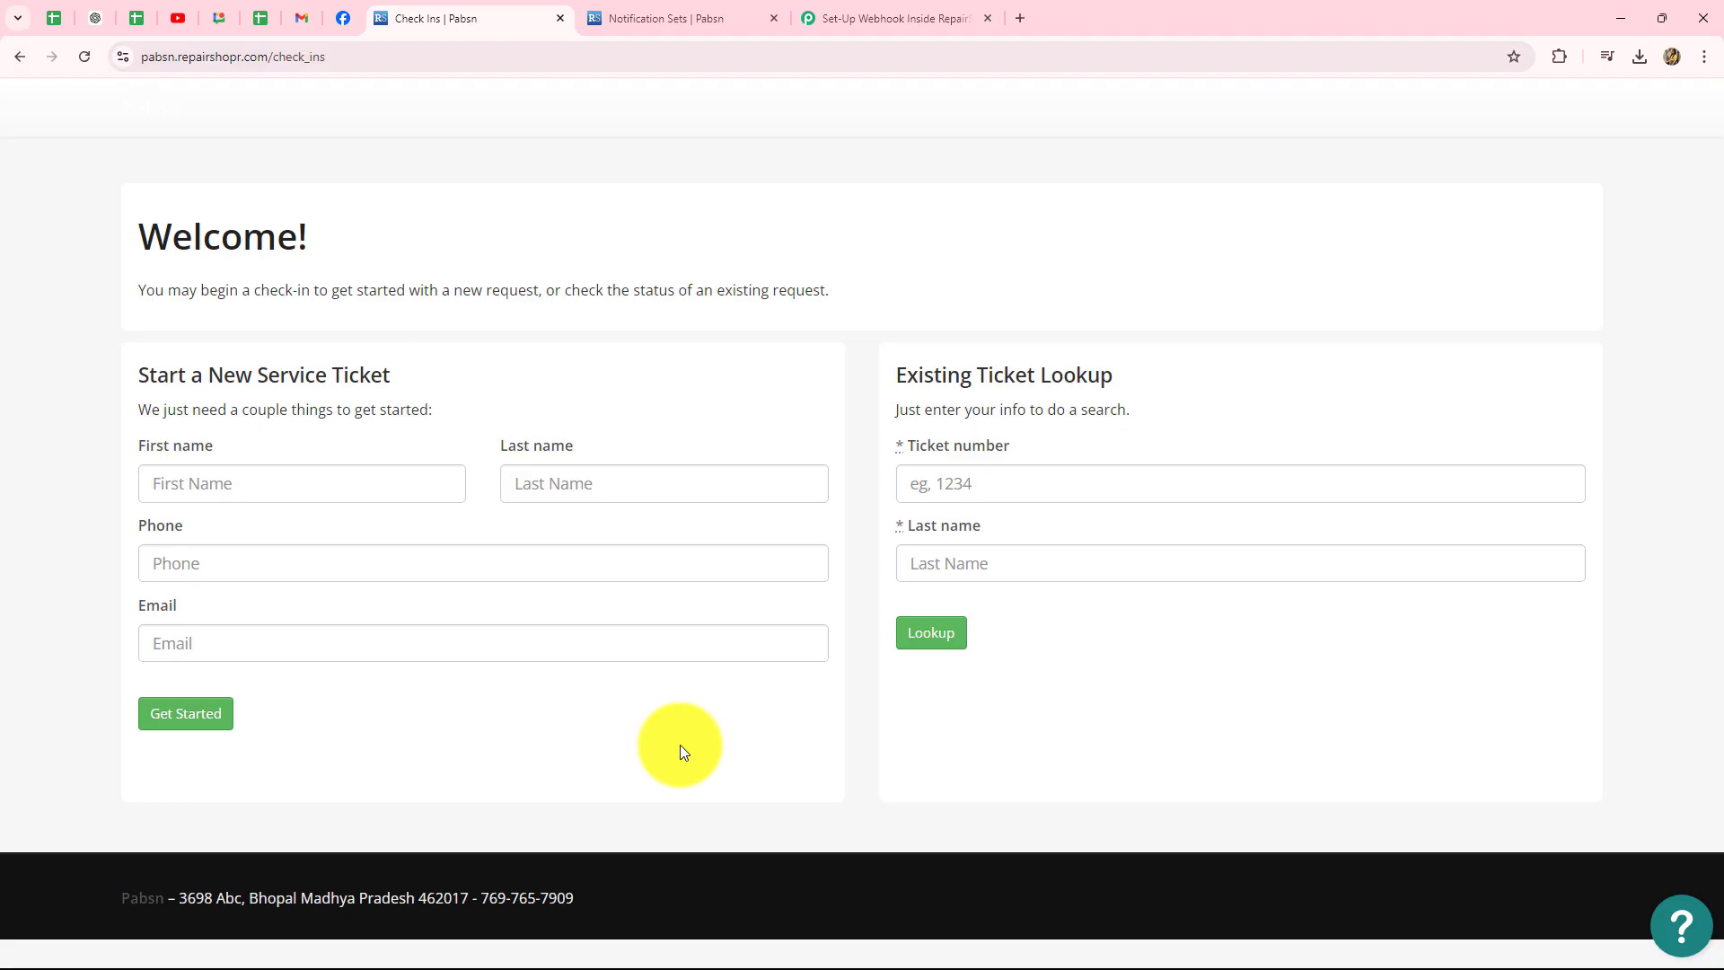
# - Enter the test lead's first and last name on the check-in form
pyautogui.click(189, 486)
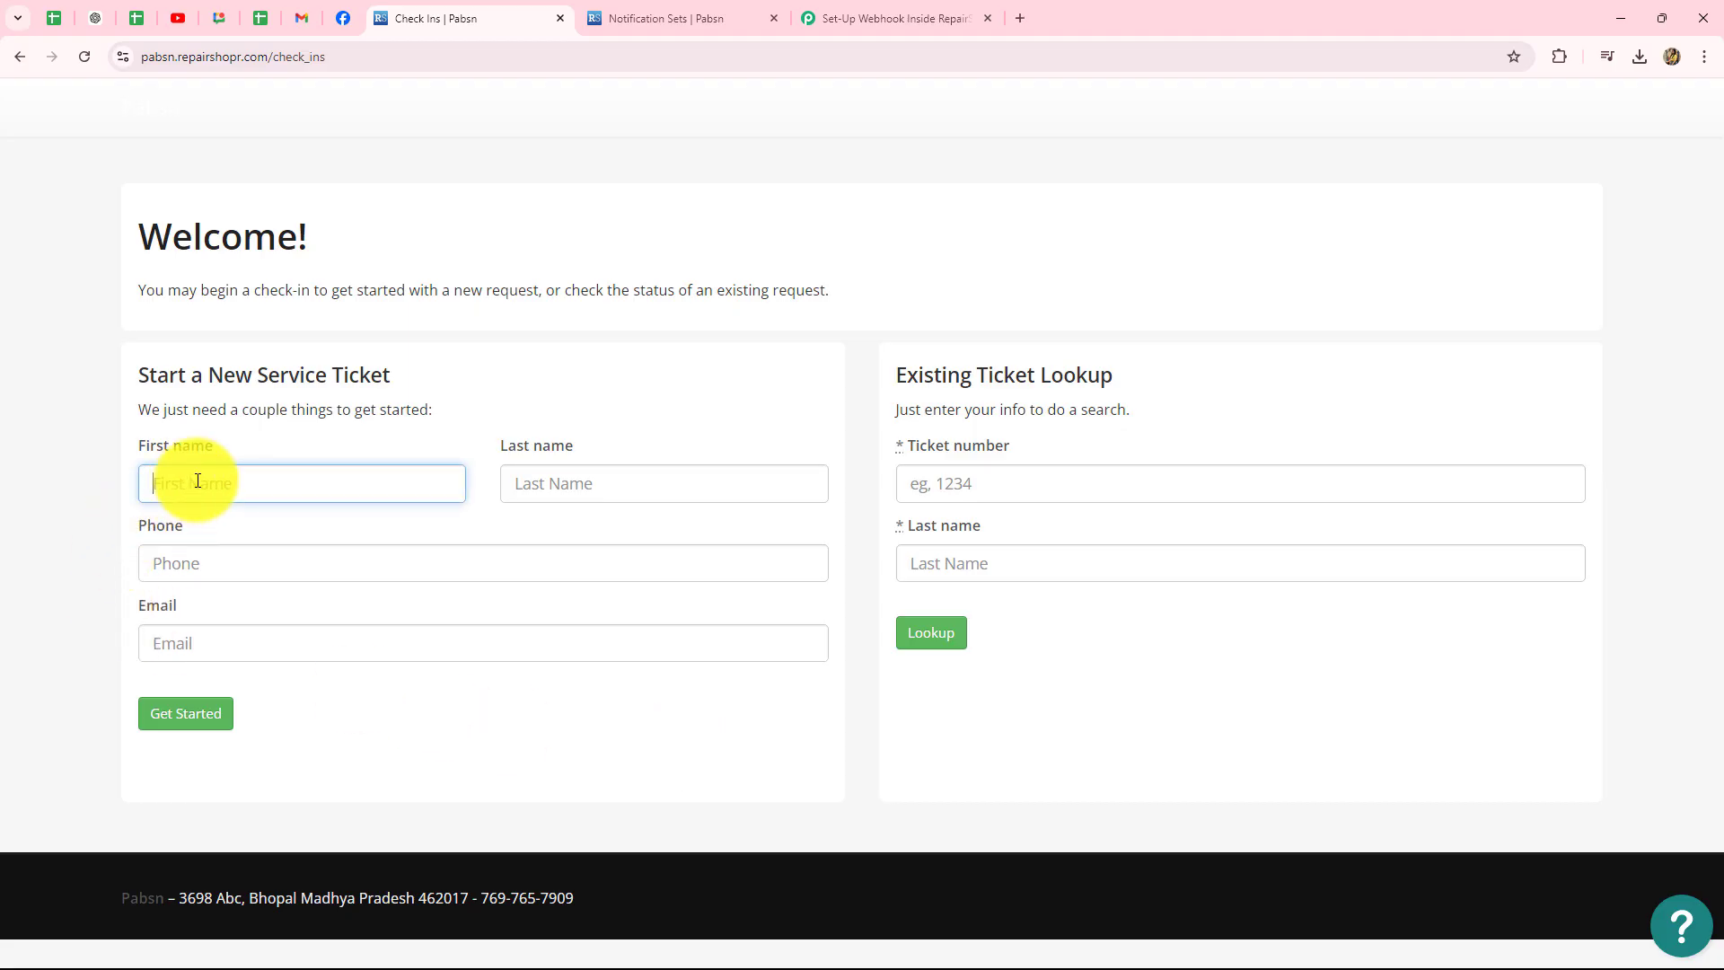
pyautogui.press('capslock')
pyautogui.write('Smart')
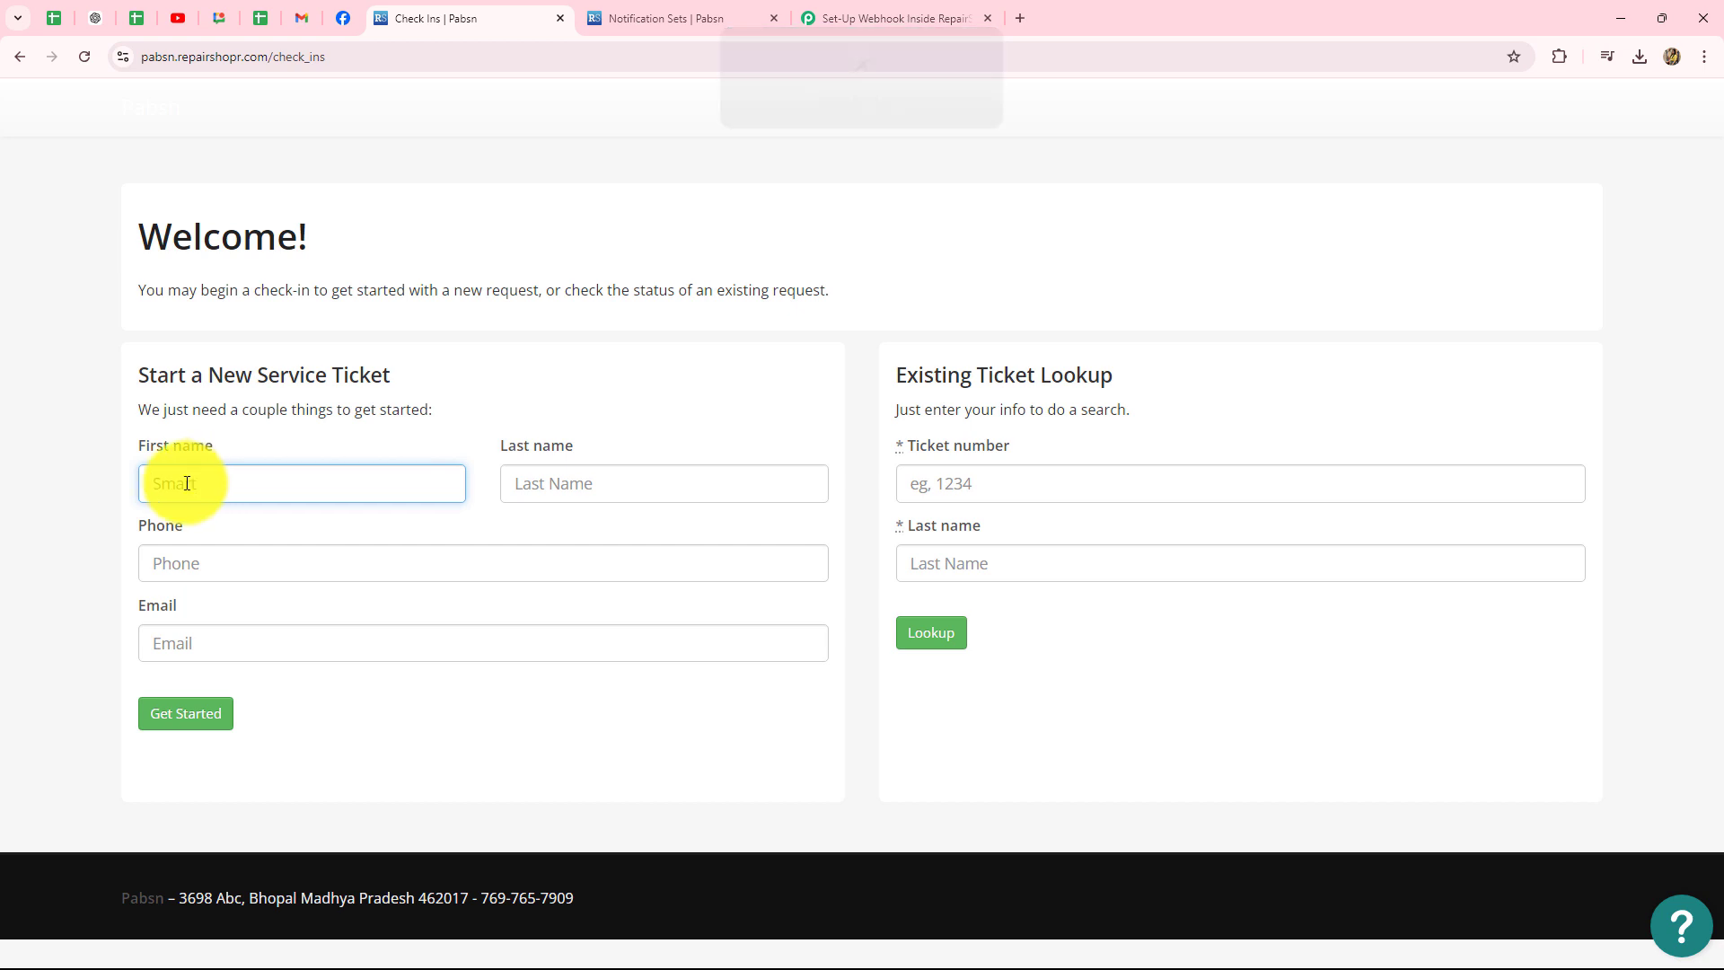
pyautogui.click(538, 490)
pyautogui.press('capslock')
pyautogui.write('L')
pyautogui.press('capslock')
pyautogui.write('ead')
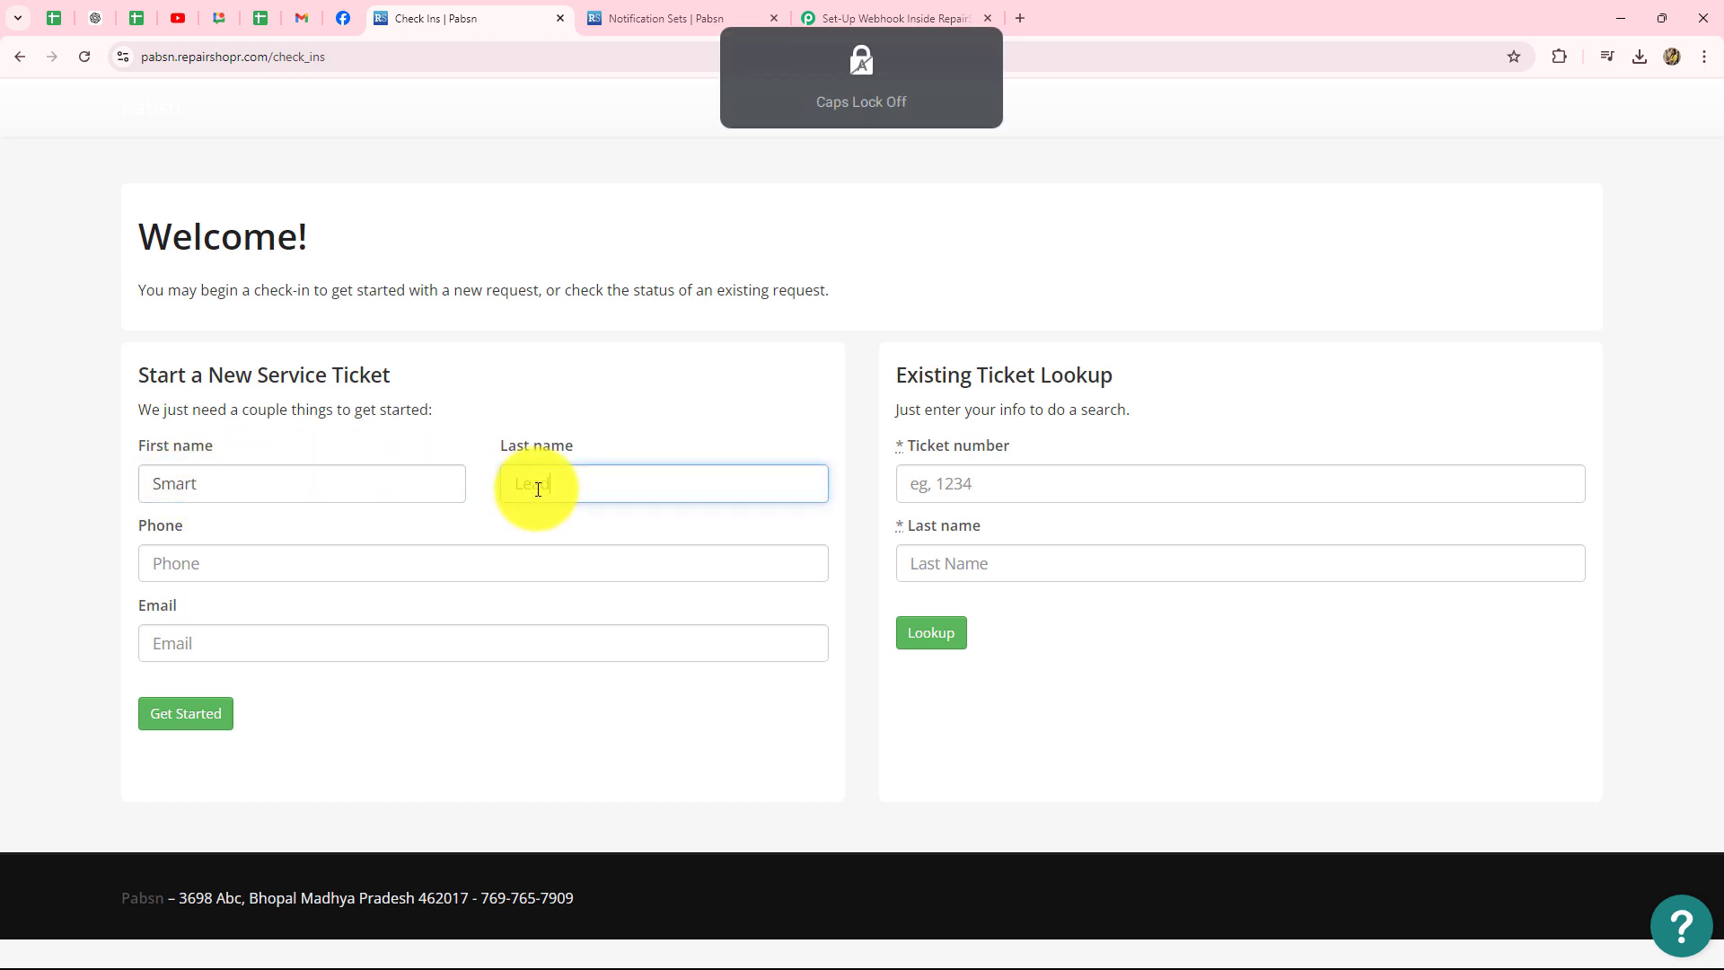
# - Fill in the lead's phone number and e-mail address, then submit with Get Started
pyautogui.click(363, 567)
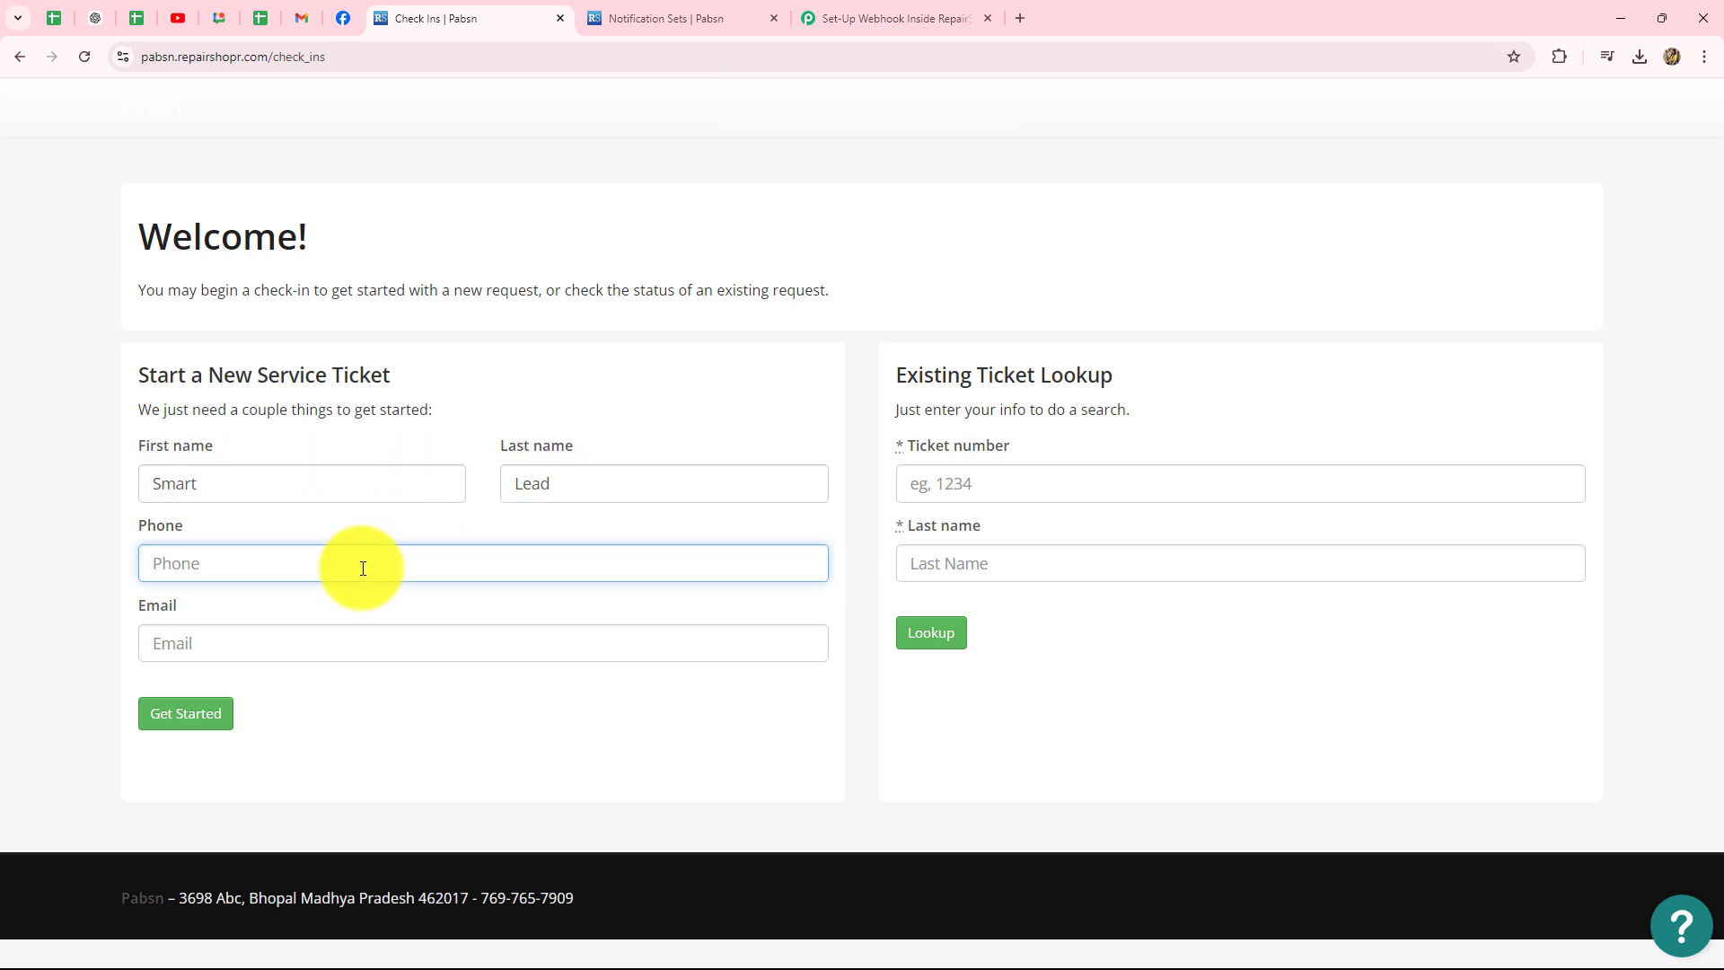
pyautogui.write('9090909090')
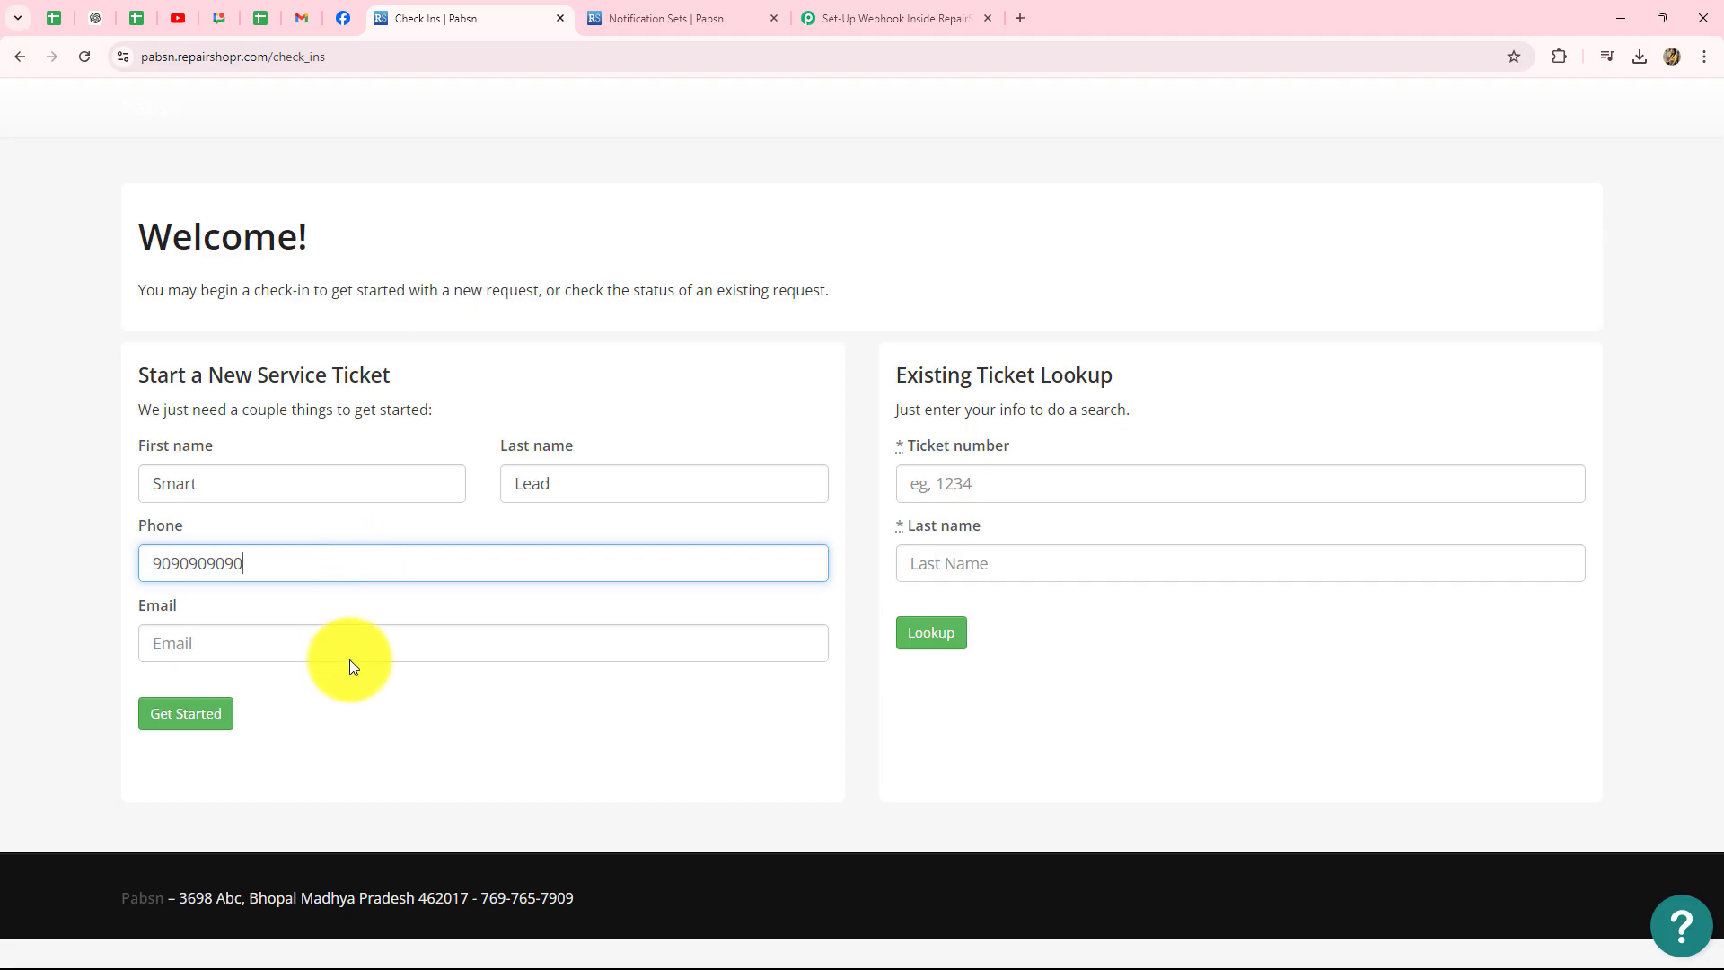
pyautogui.click(351, 645)
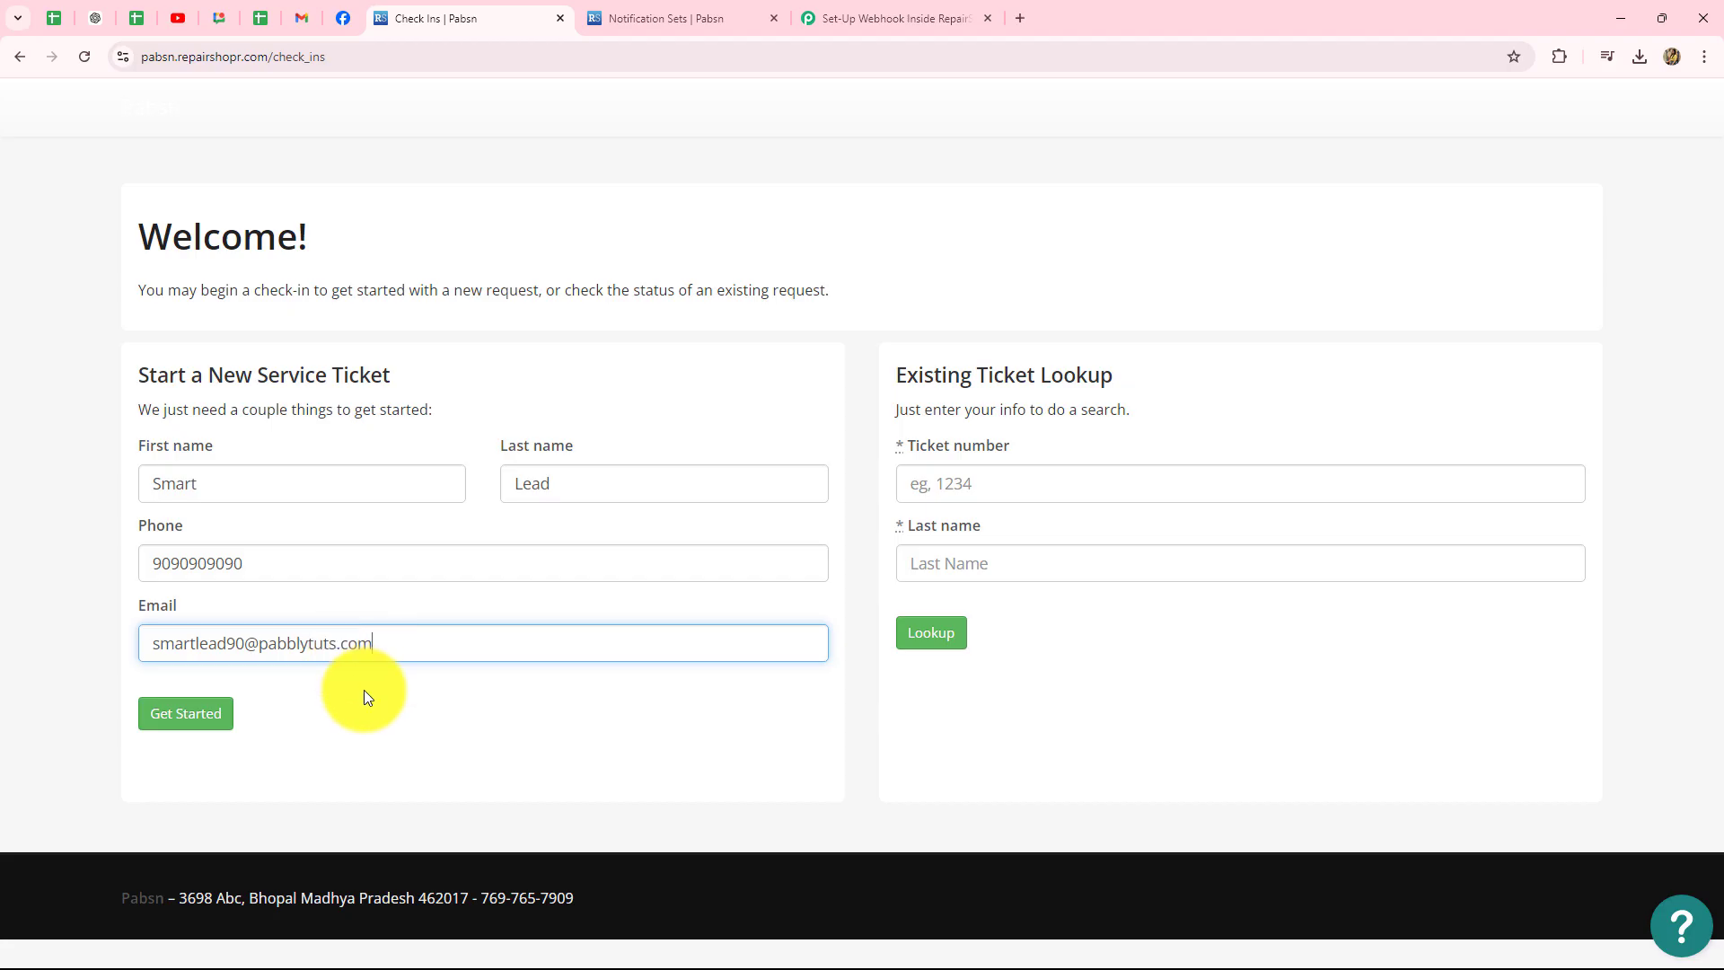
pyautogui.click(195, 715)
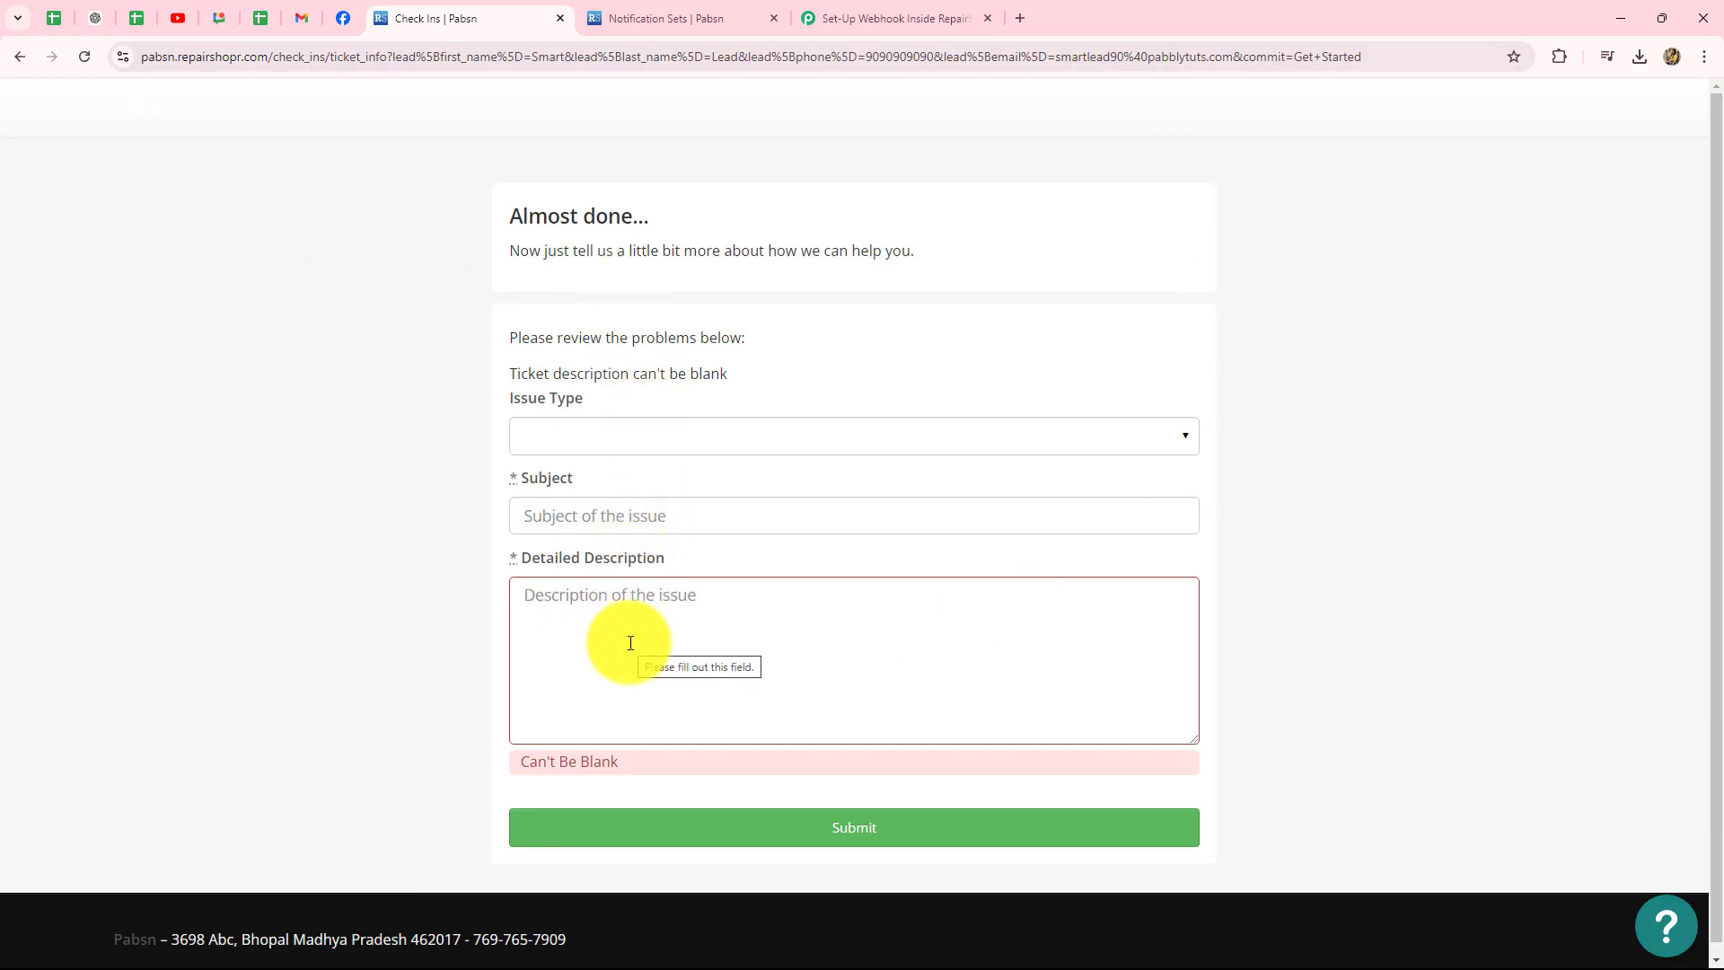
# - Set the issue type to Software and the subject to 'Samsung Galaxy S21-Battery issue'
pyautogui.click(569, 437)
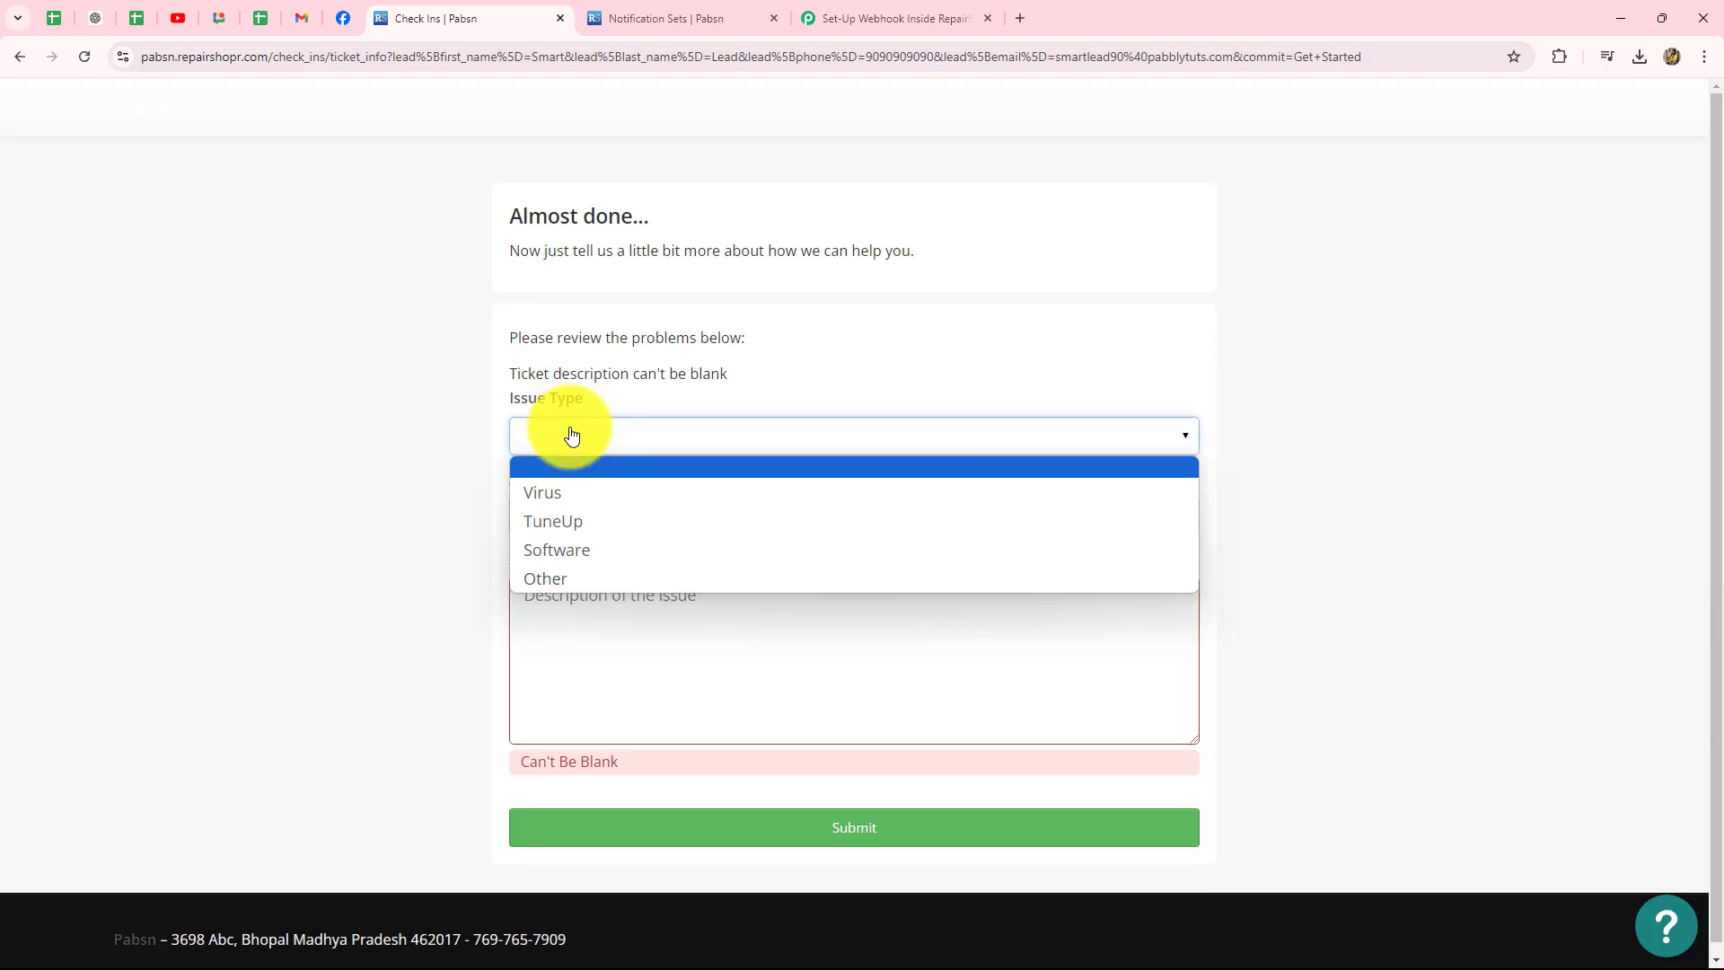
pyautogui.click(553, 550)
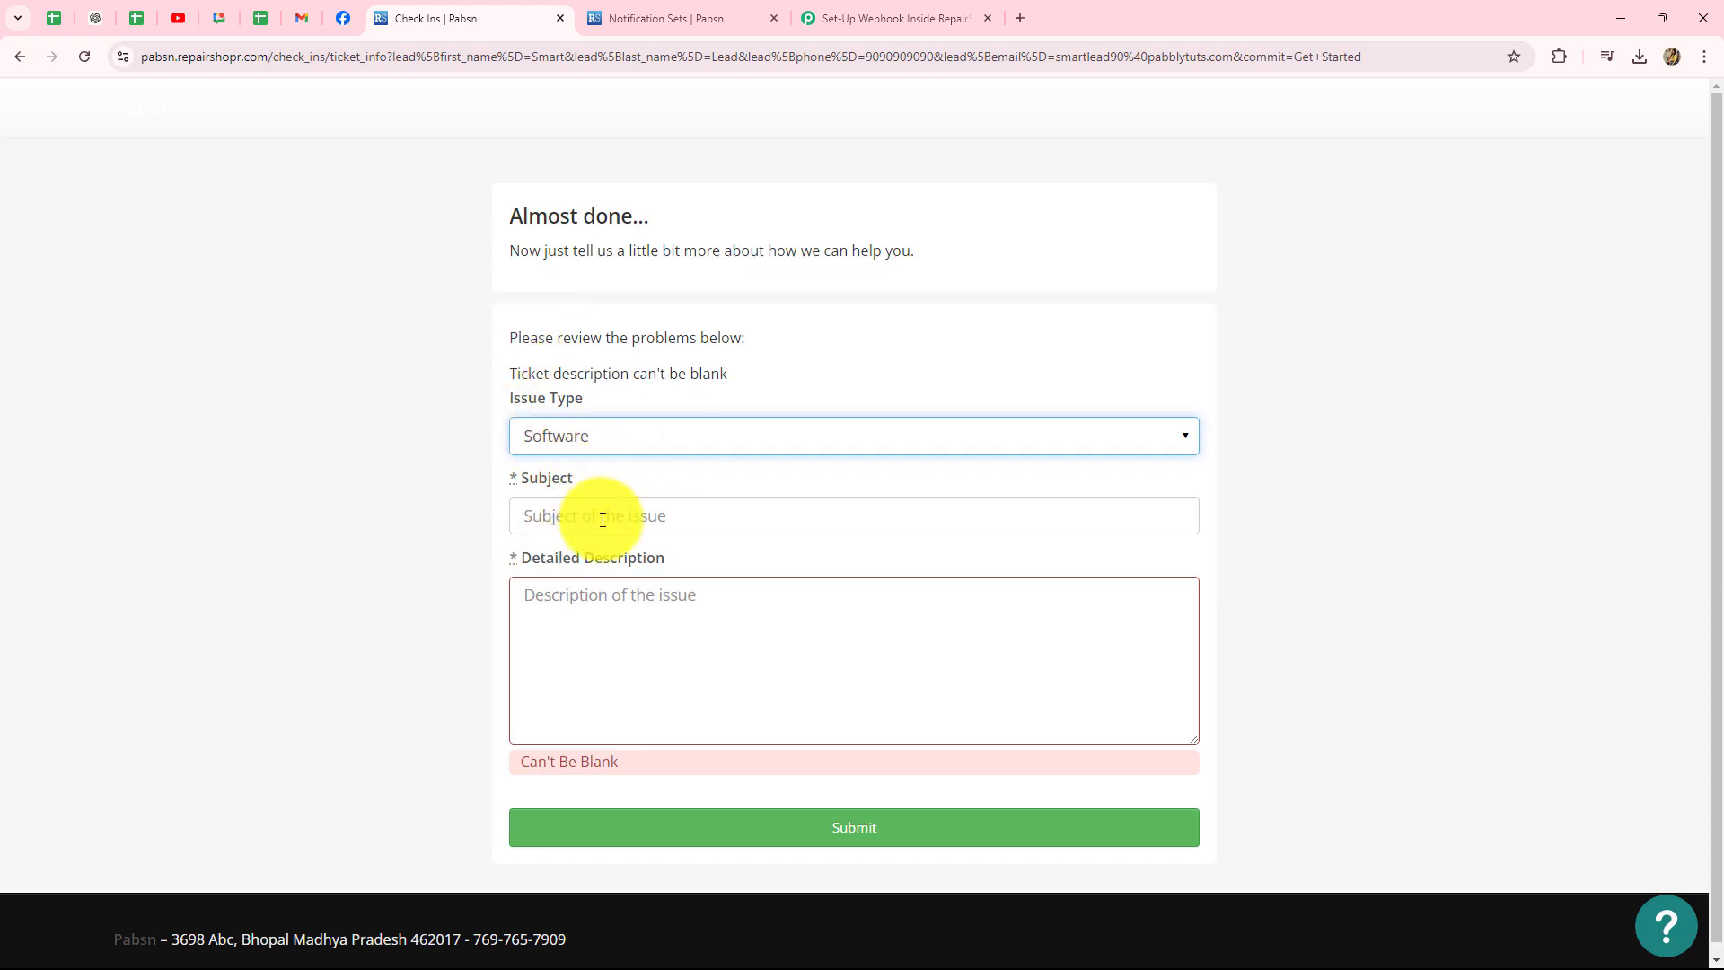
pyautogui.click(580, 504)
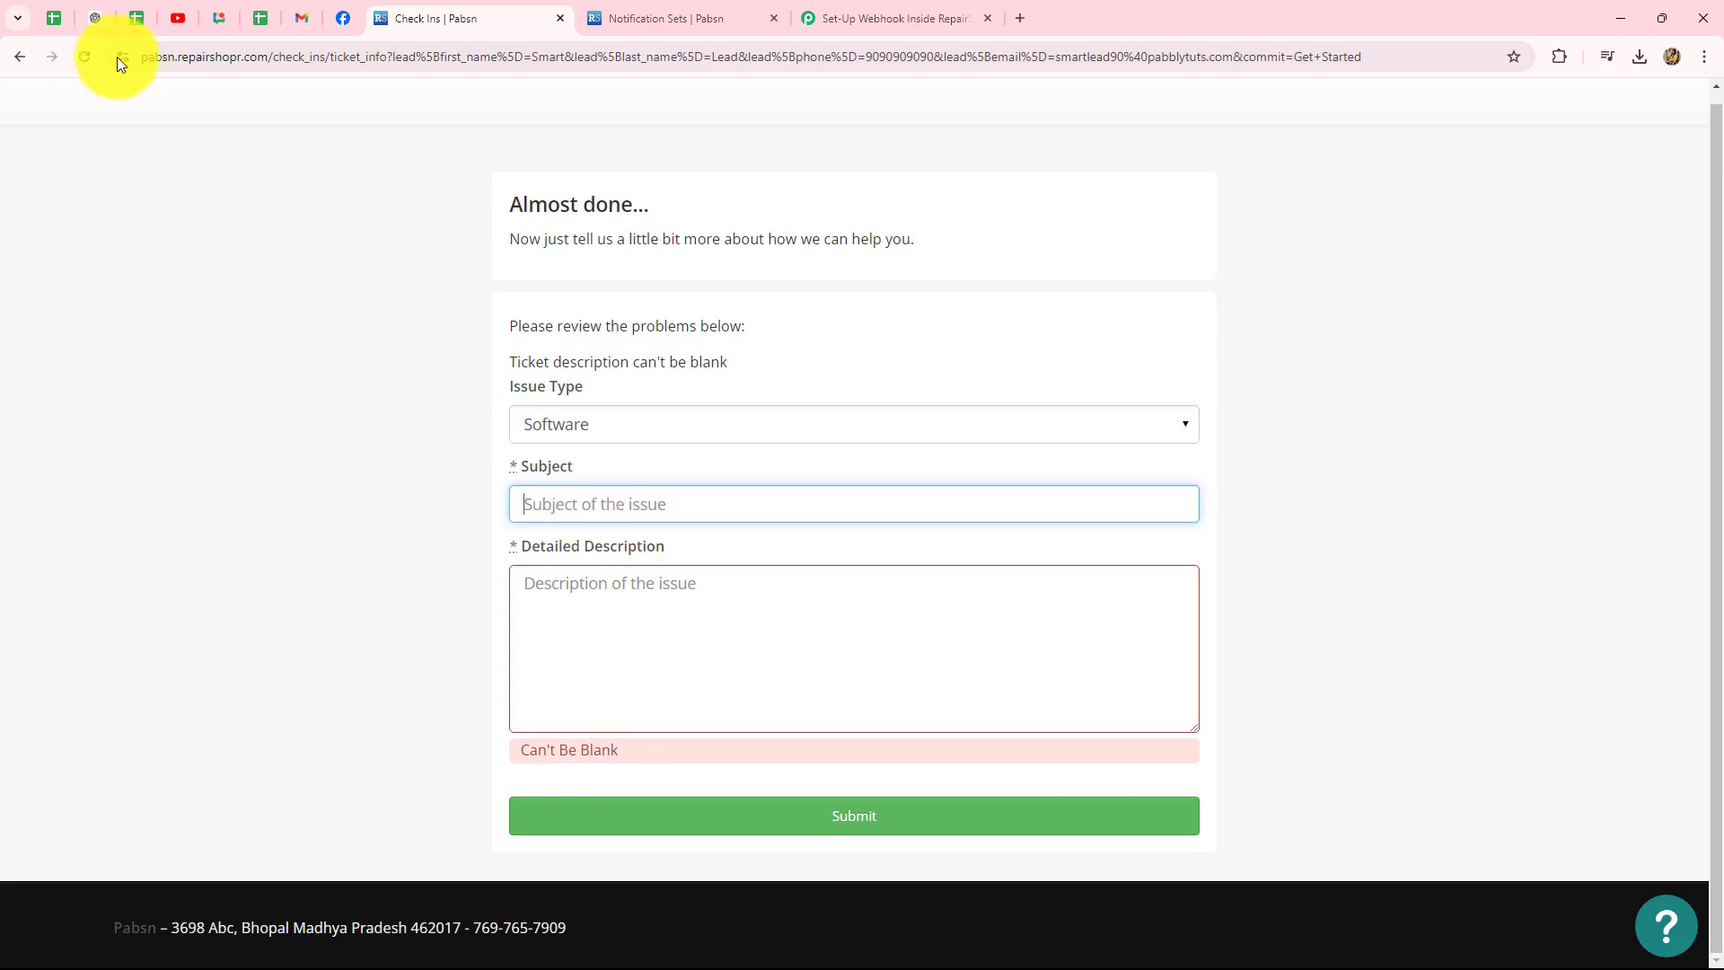
pyautogui.write('Samsung Galaxy S21-Battery issue')
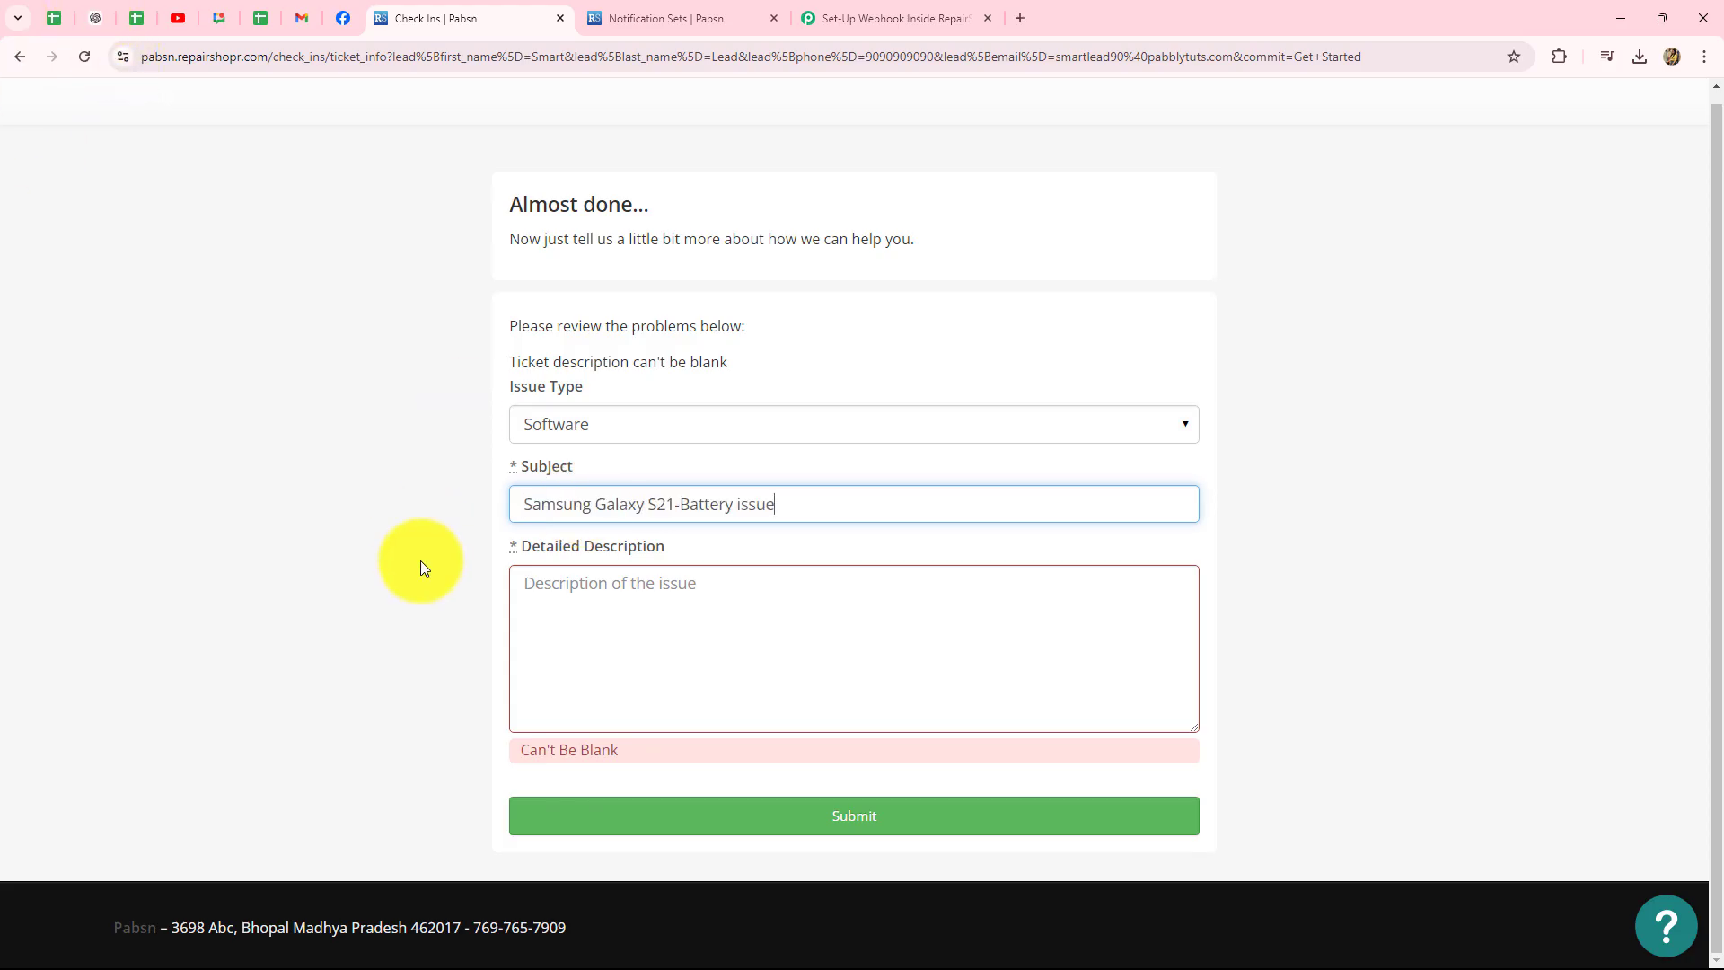
# - Paste the battery-drain description, end it with a period, and submit the check-in
pyautogui.click(560, 603)
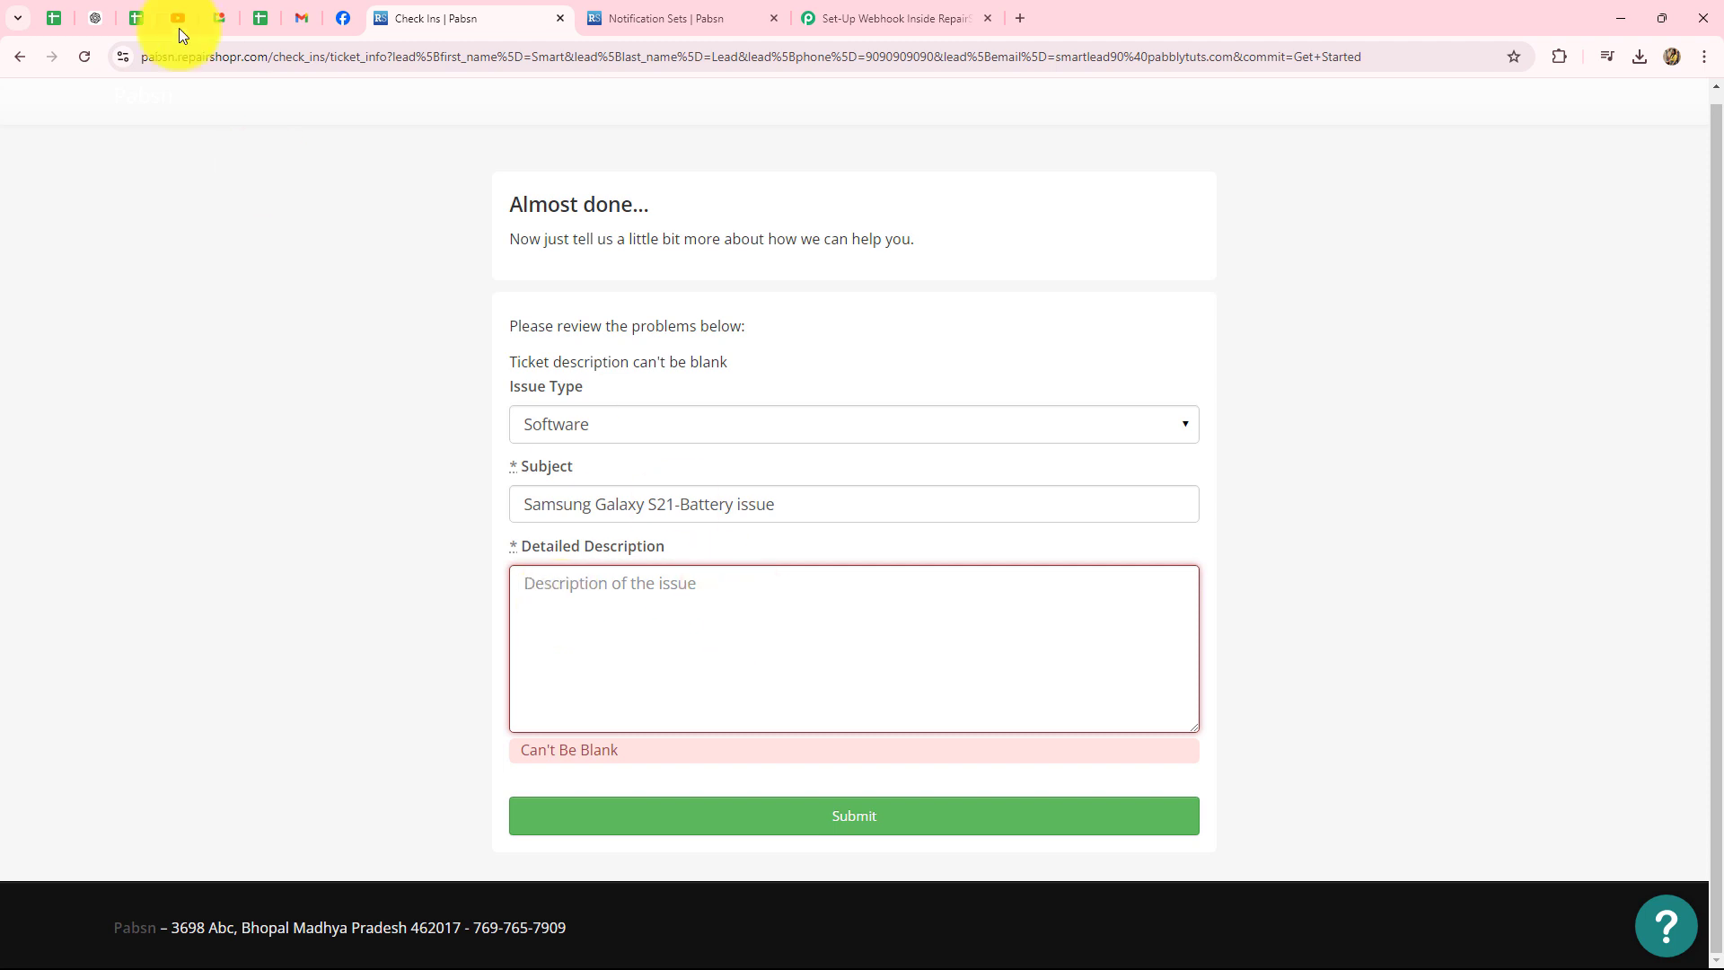
pyautogui.write('Battery drains quickly; need a replacement')
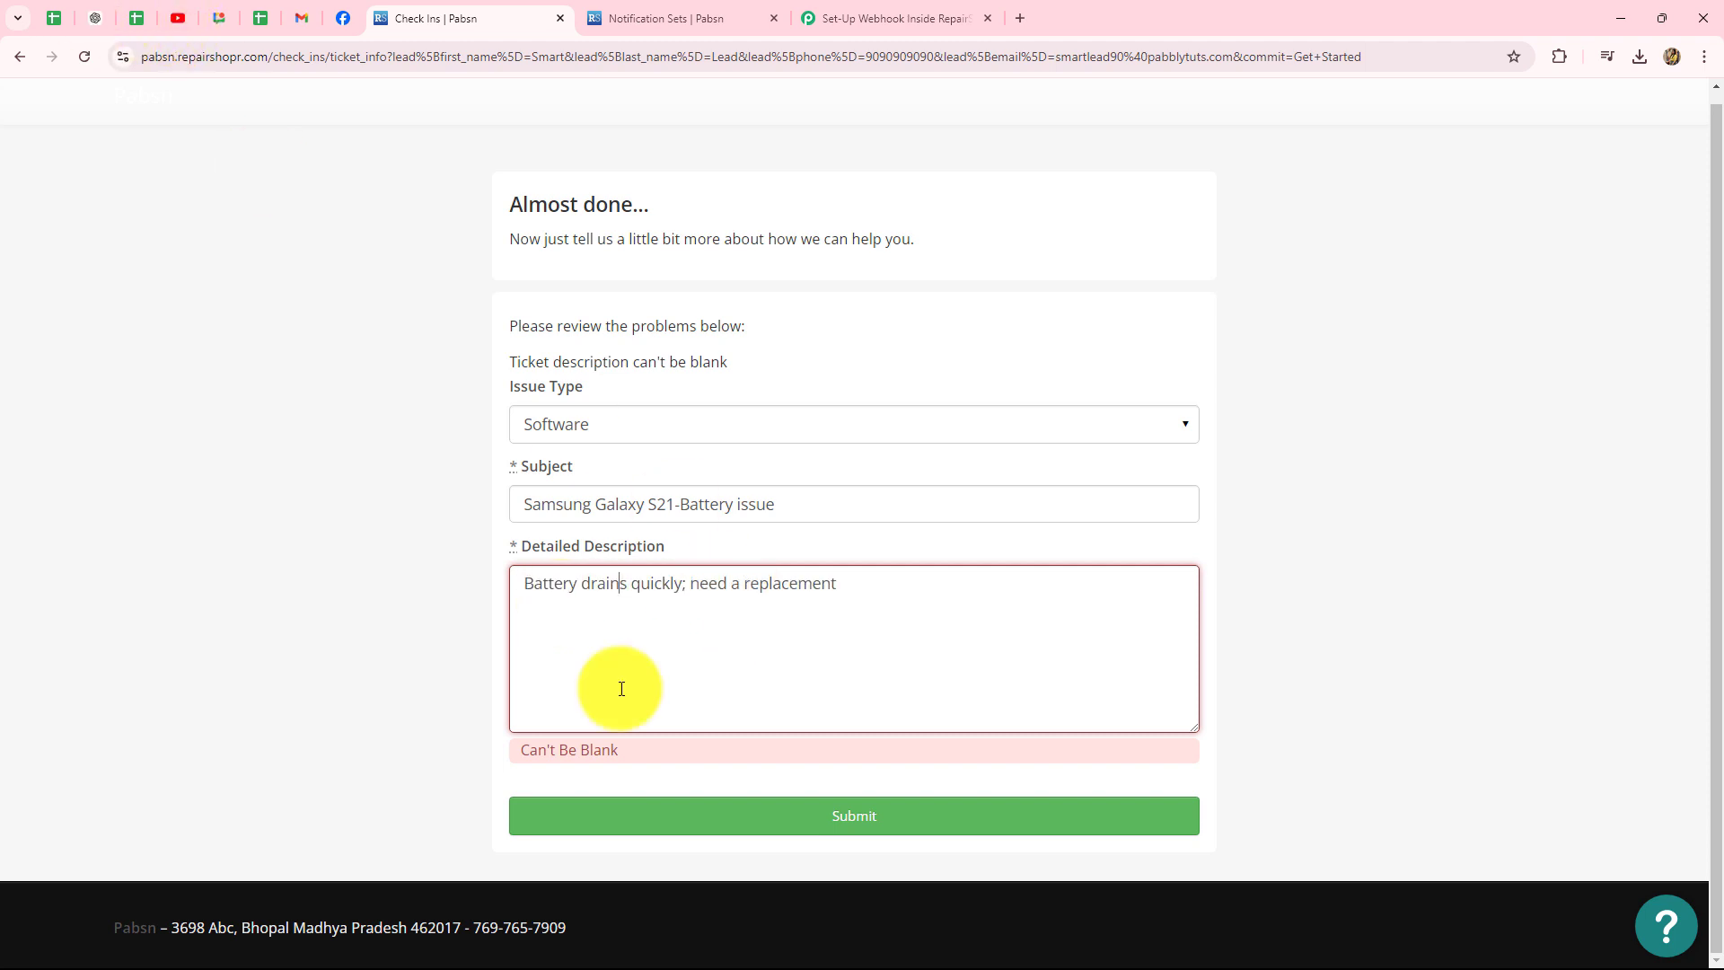
pyautogui.click(849, 584)
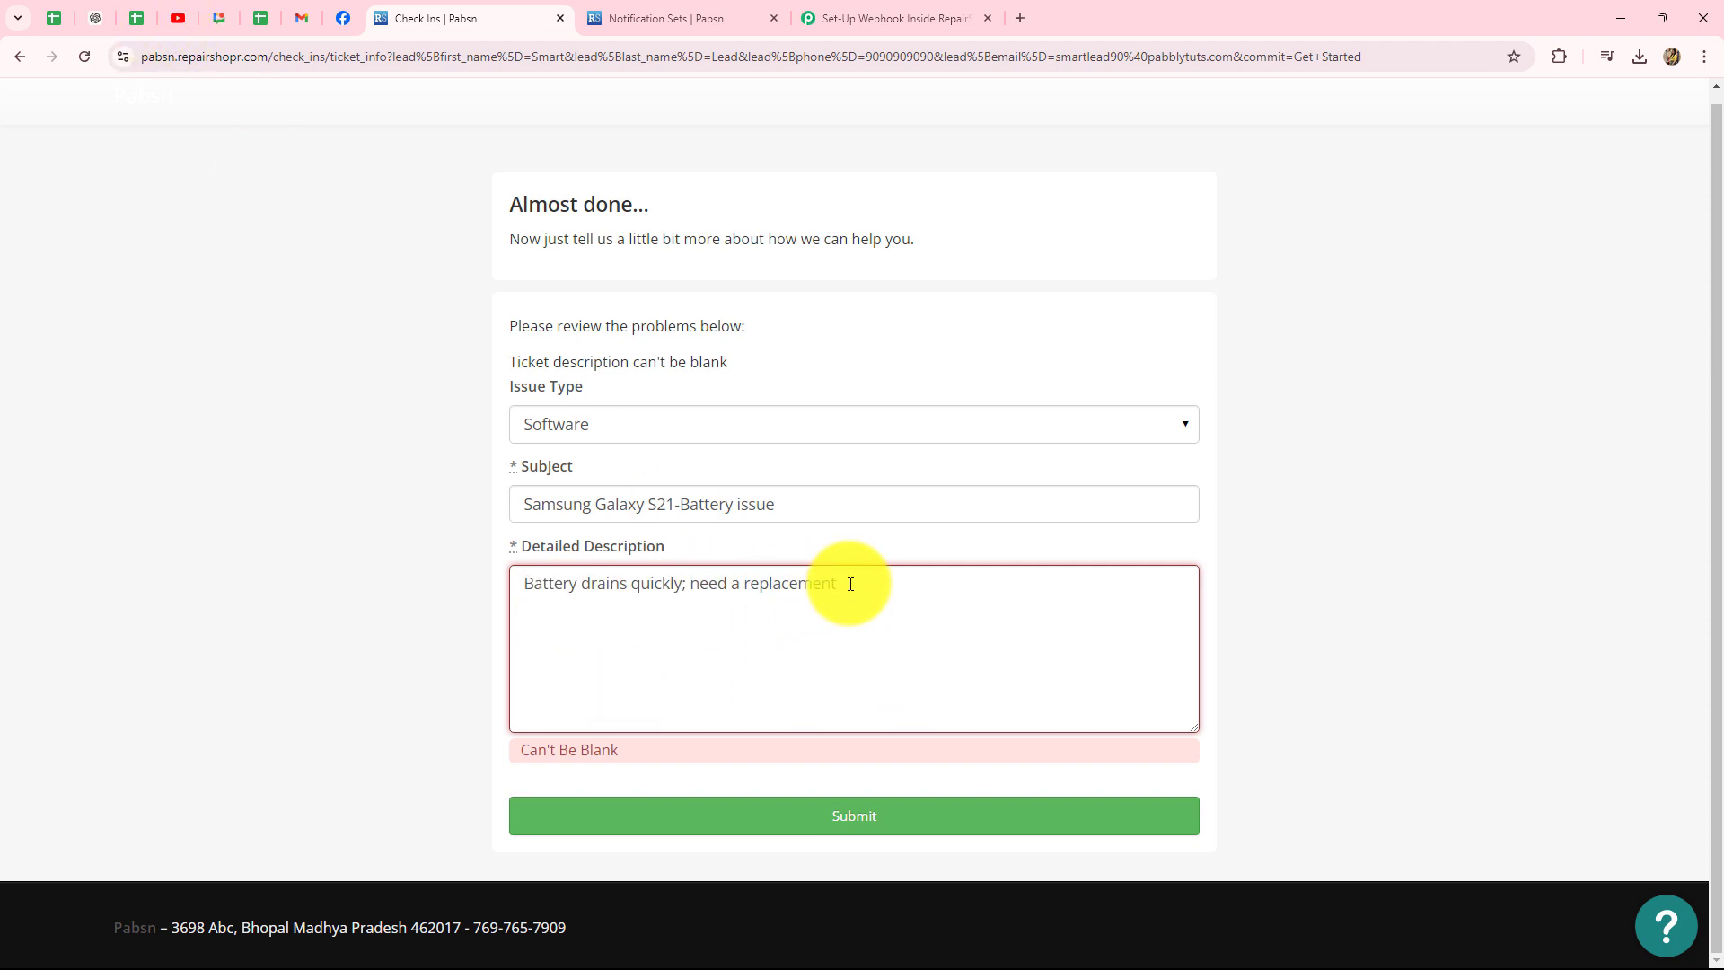
pyautogui.write('.')
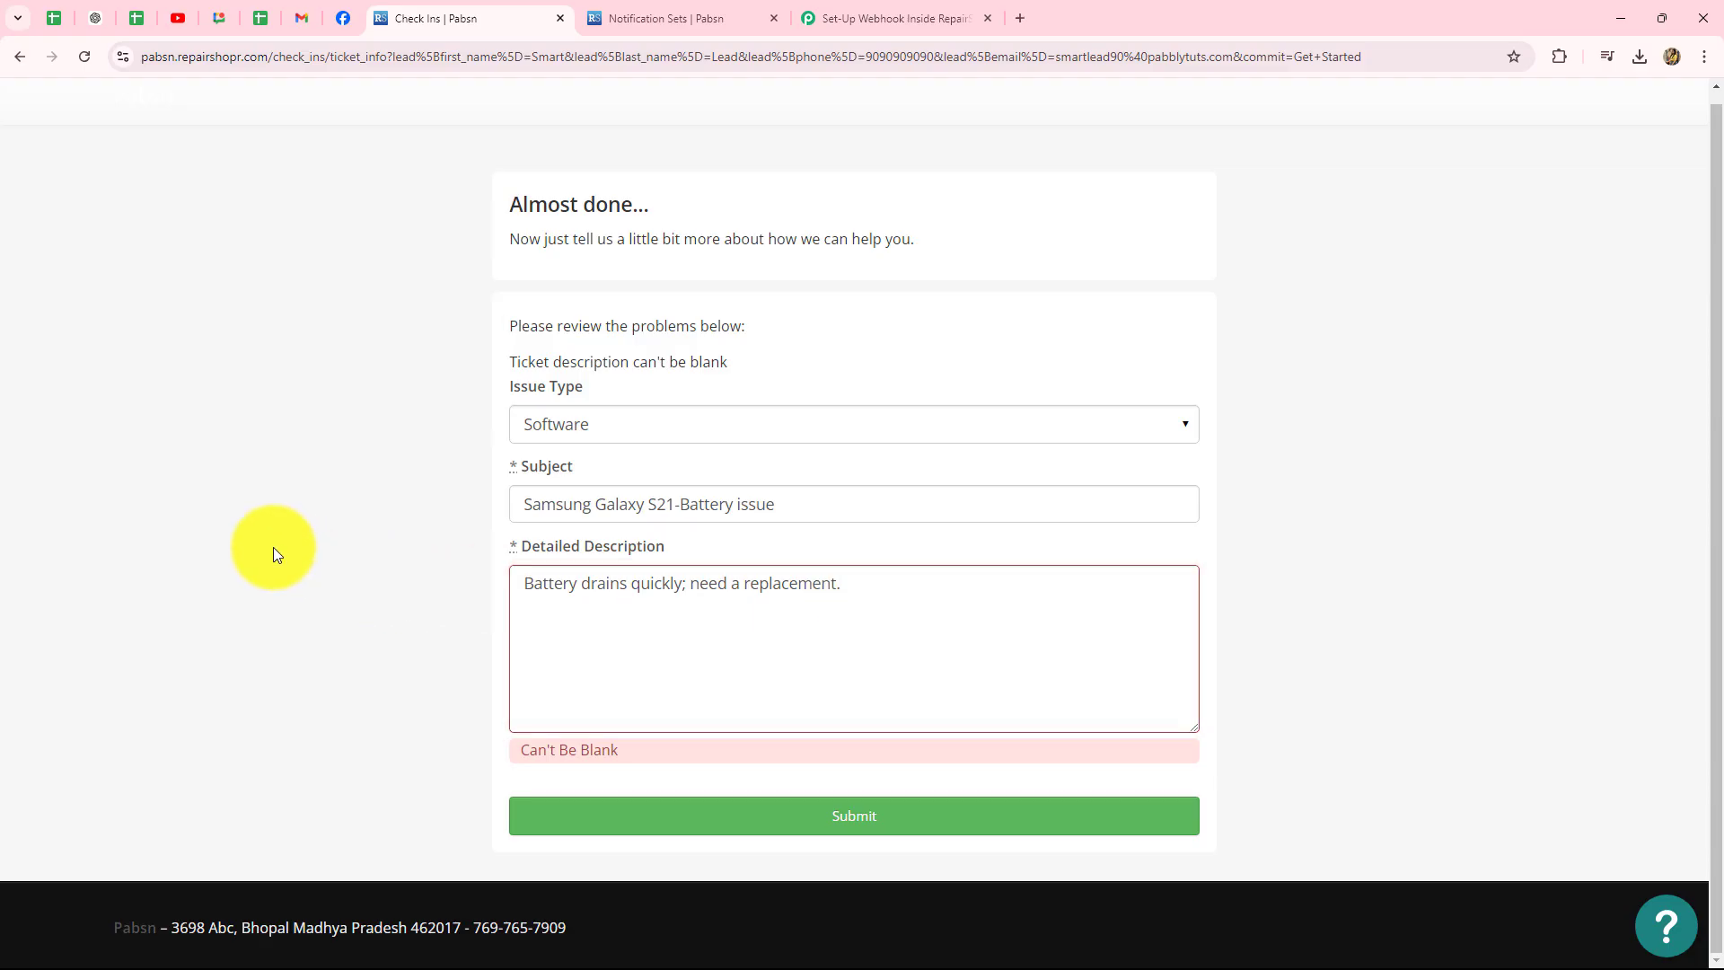
pyautogui.click(705, 817)
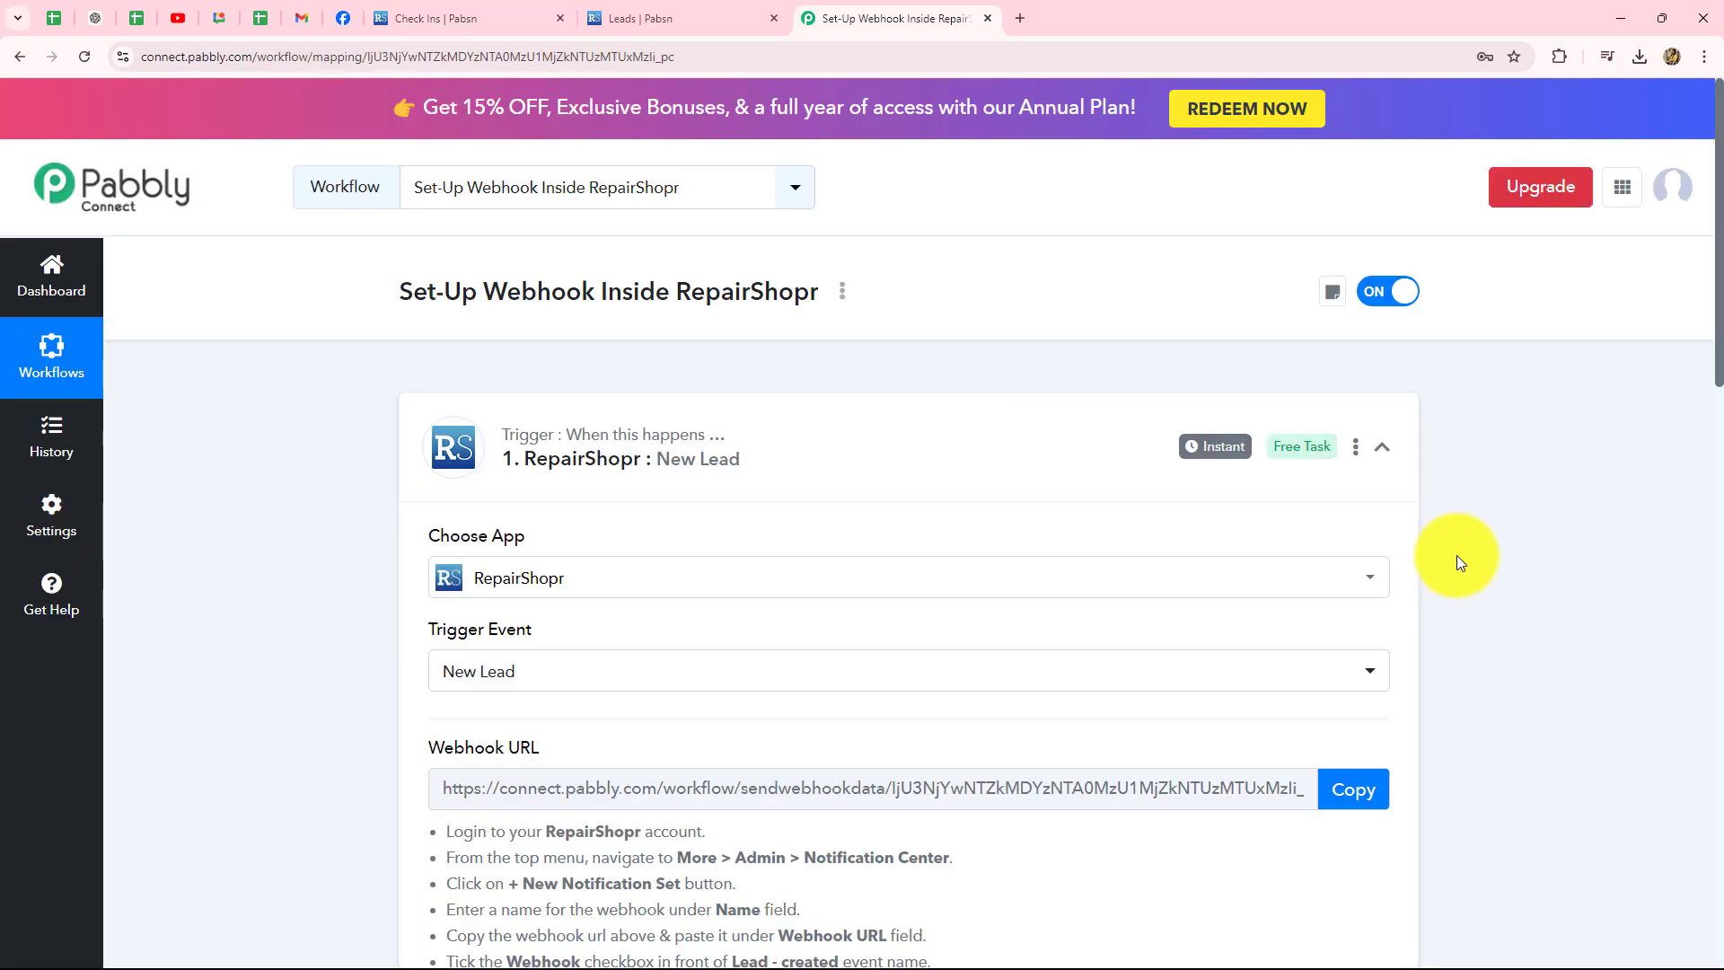
pyautogui.scroll(-11, 1456, 555)
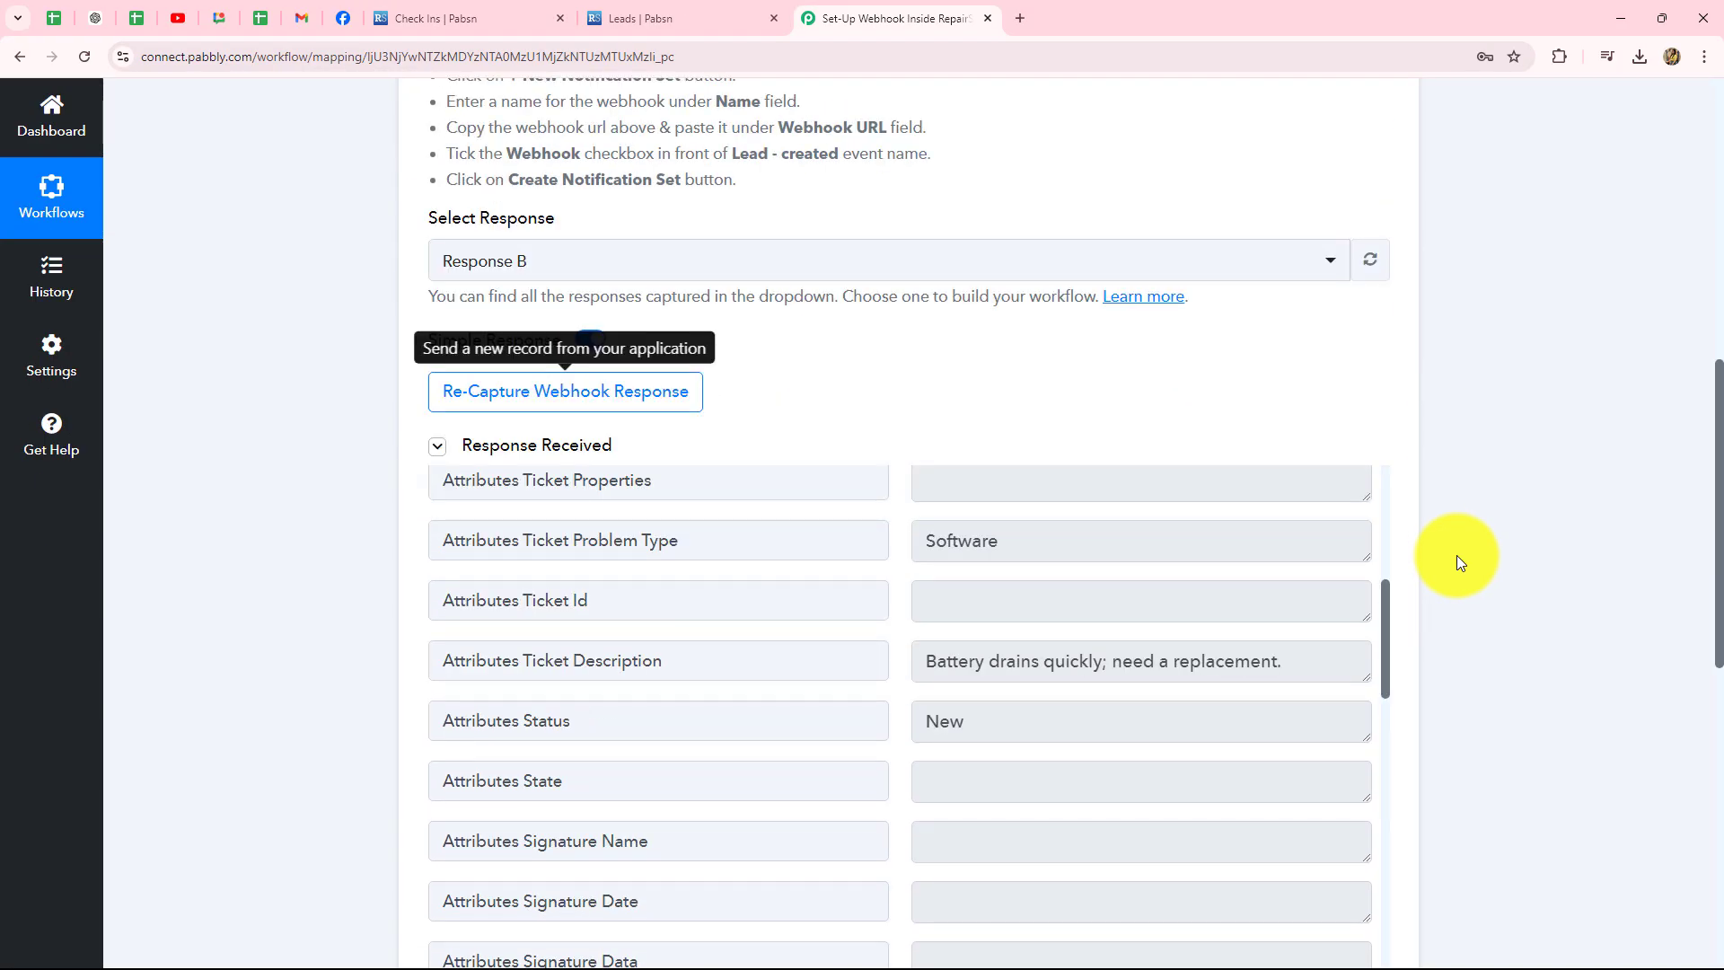
pyautogui.scroll(6, 986, 682)
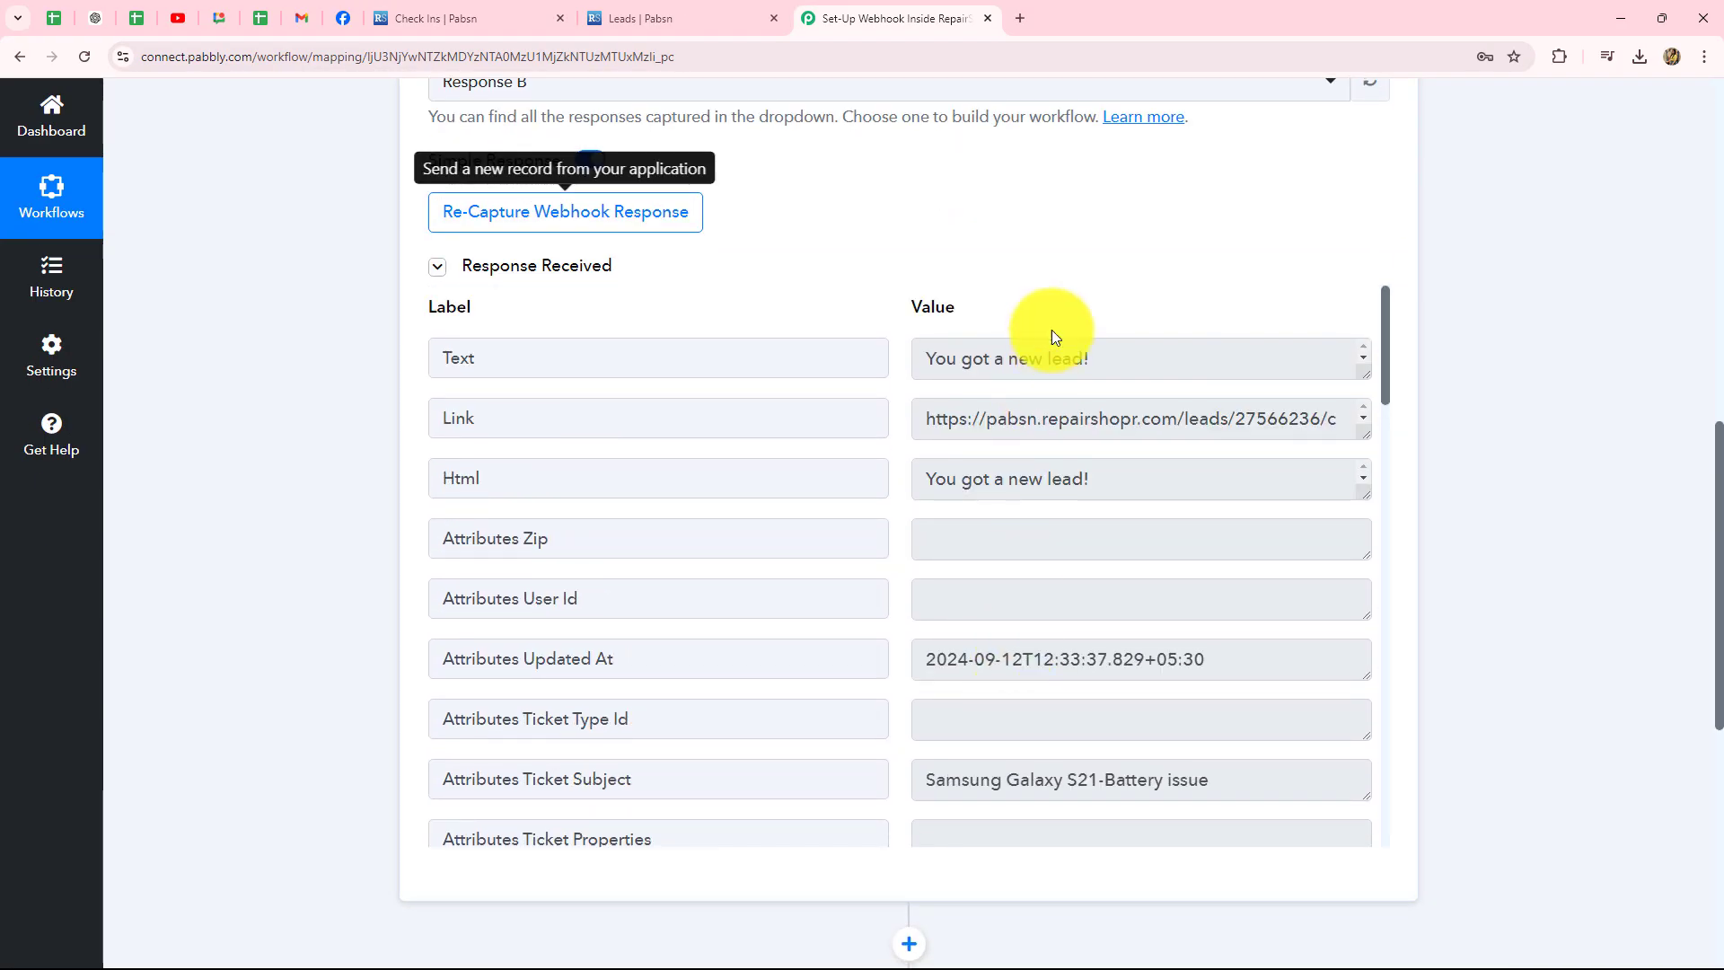
pyautogui.click(1111, 362)
pyautogui.moveTo(931, 359); pyautogui.dragTo(1089, 359)
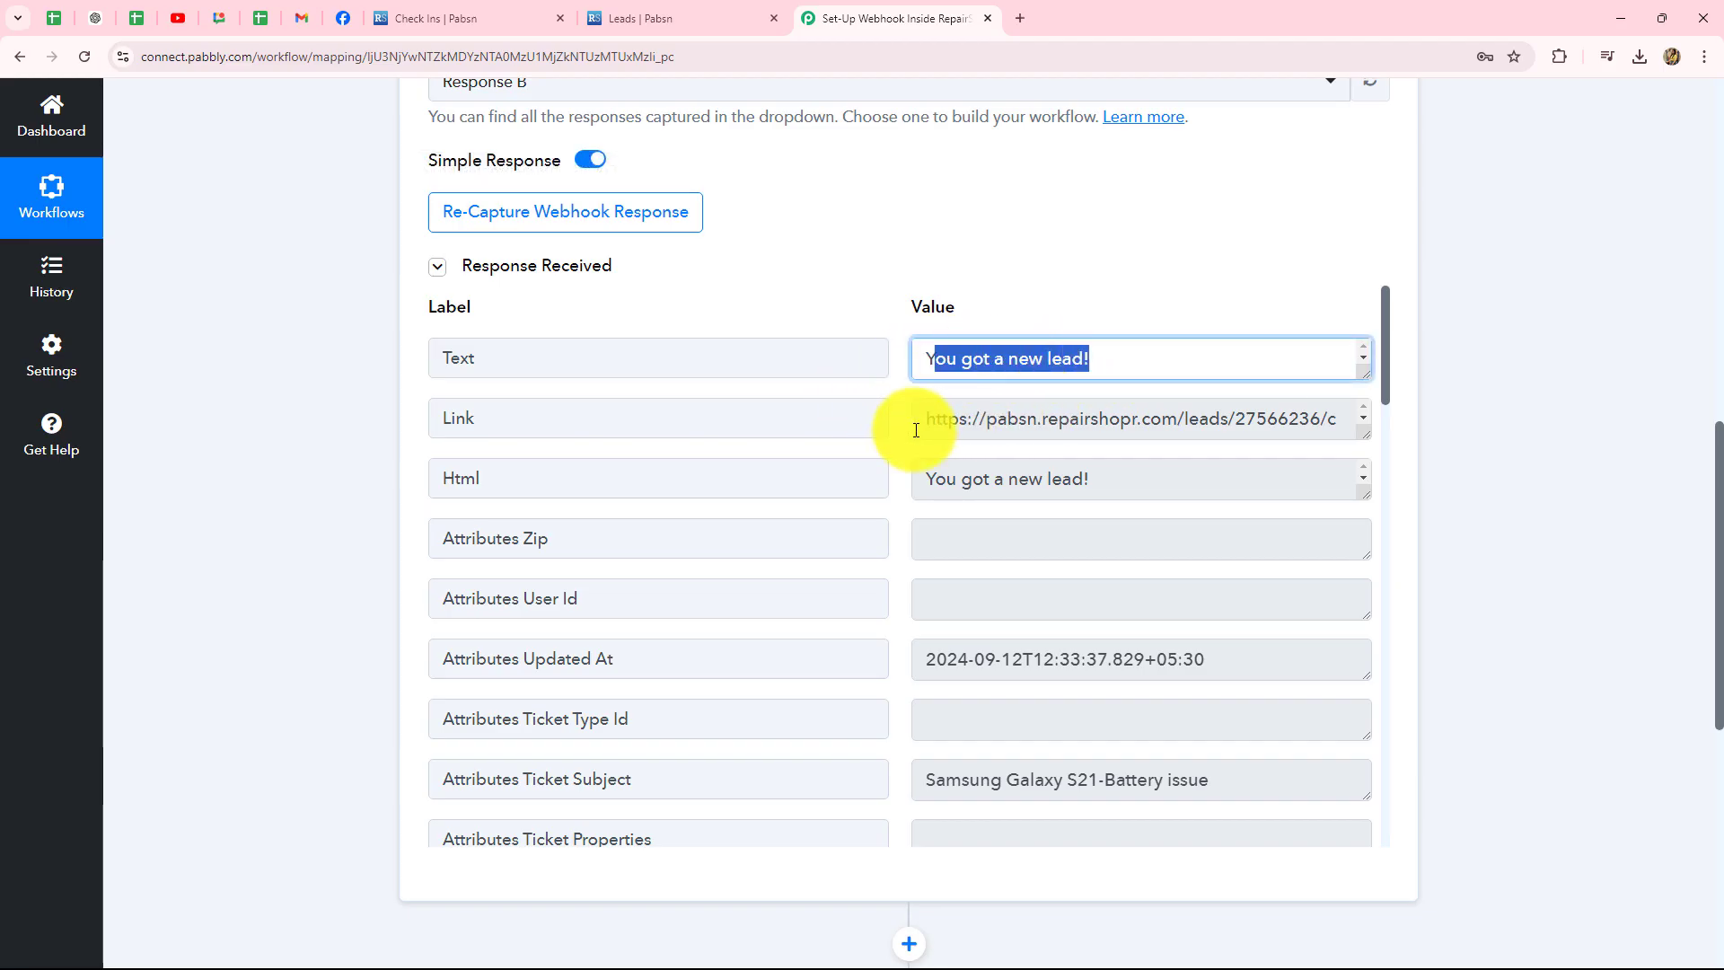
pyautogui.click(1108, 418)
pyautogui.scroll(-1, 1077, 416)
pyautogui.scroll(1, 1043, 422)
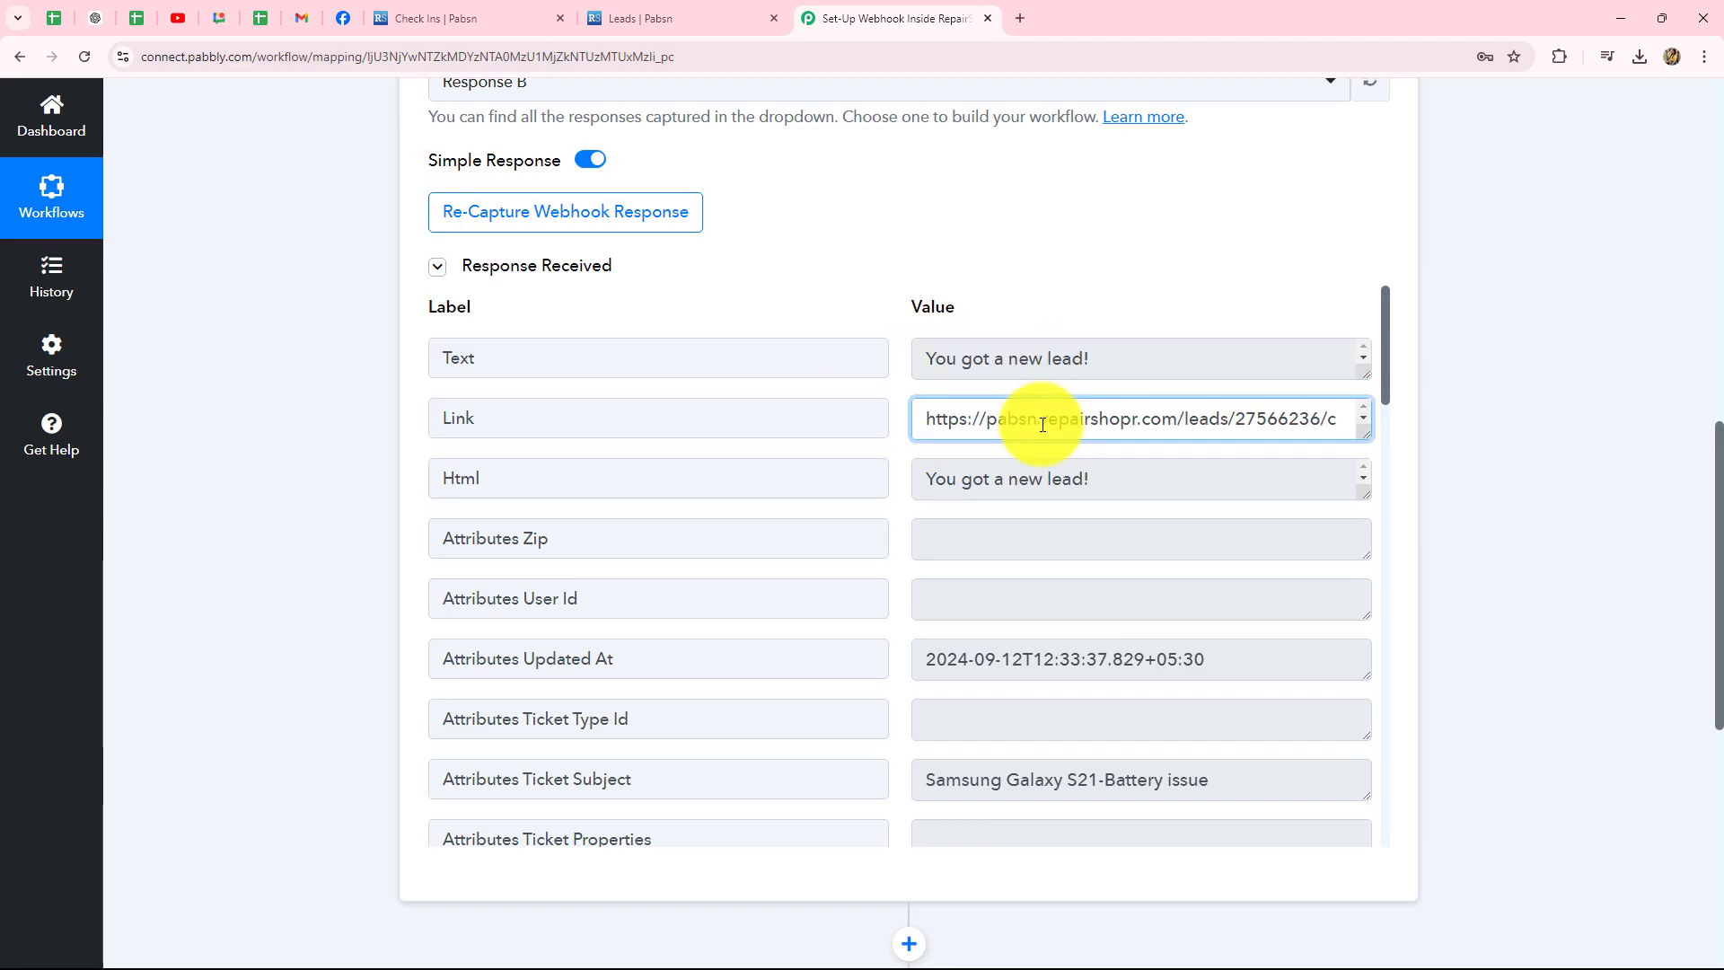
pyautogui.scroll(-2, 1160, 574)
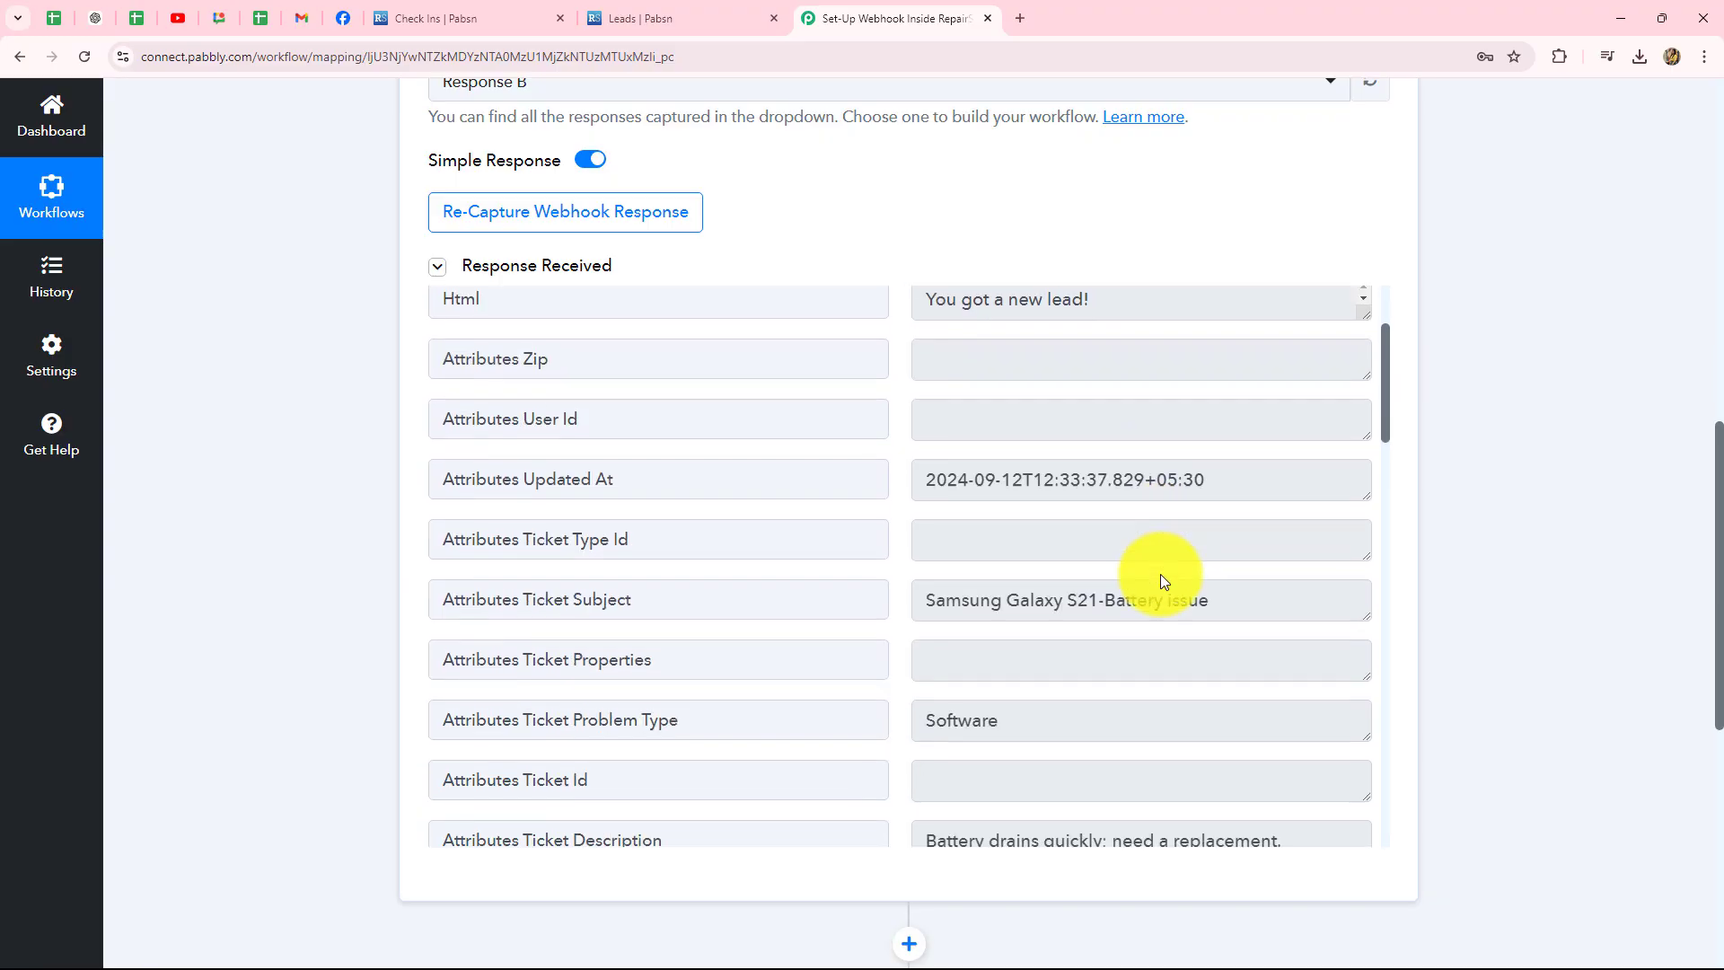
pyautogui.click(929, 479)
pyautogui.moveTo(928, 478); pyautogui.dragTo(1204, 480)
pyautogui.scroll(-3, 1192, 607)
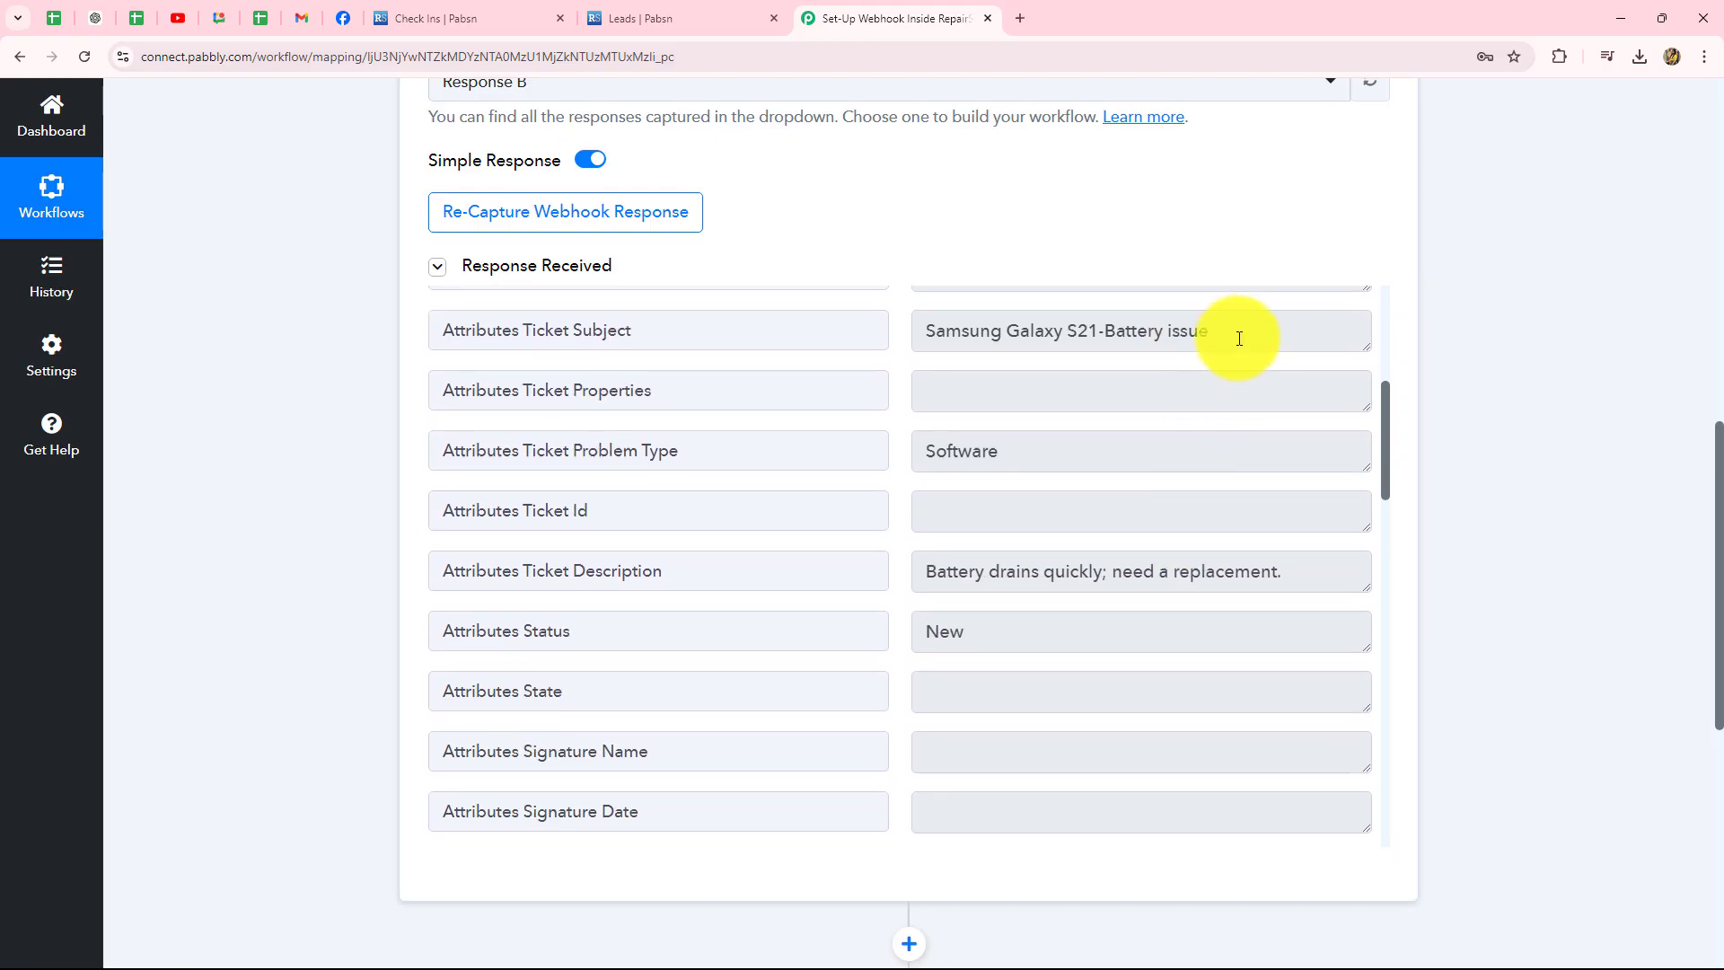
pyautogui.moveTo(1239, 335); pyautogui.dragTo(868, 346)
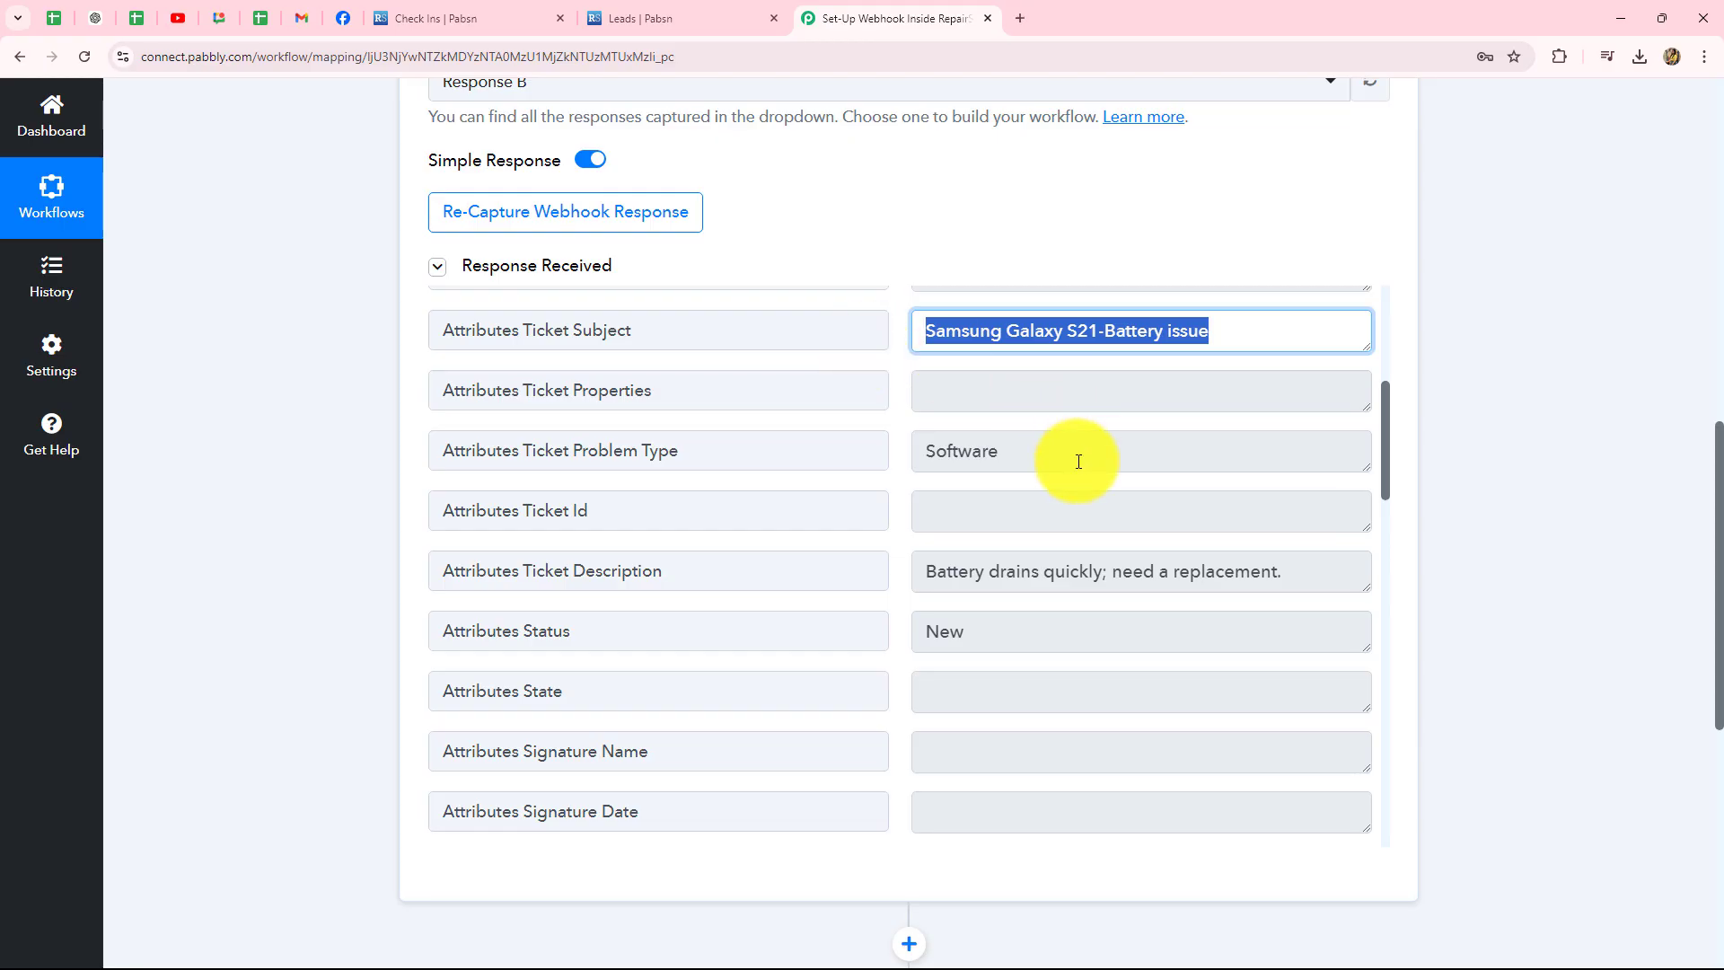
pyautogui.scroll(-1, 1078, 462)
pyautogui.moveTo(1031, 366); pyautogui.dragTo(913, 373)
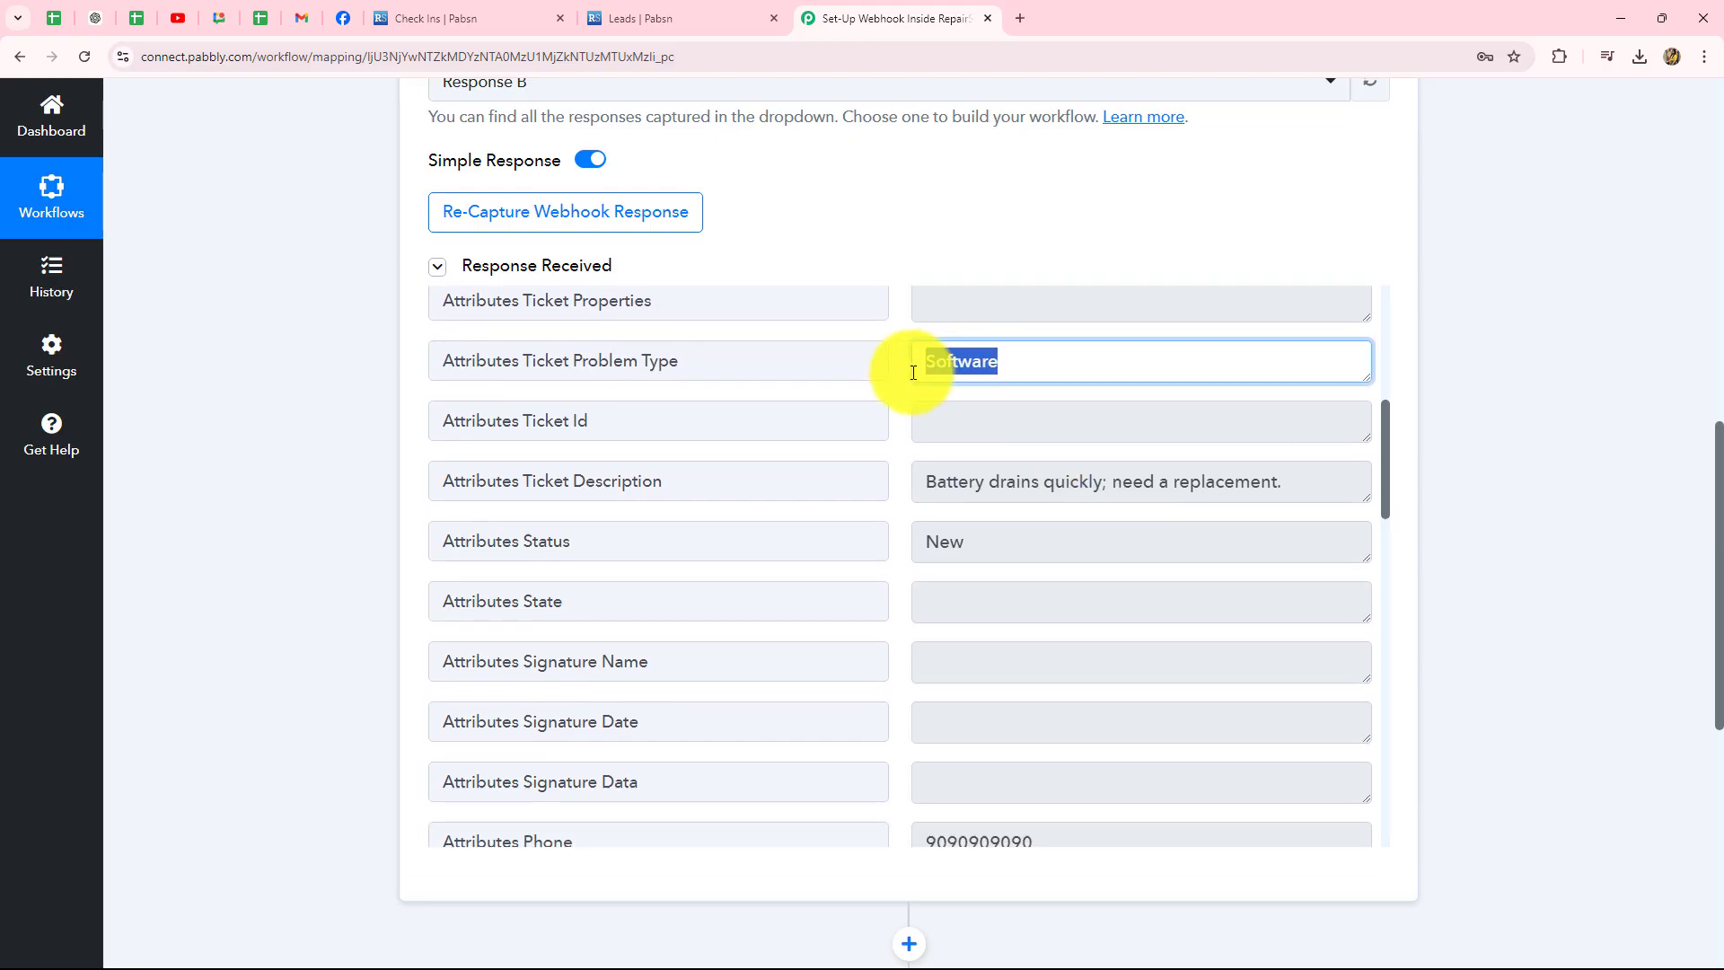
pyautogui.moveTo(928, 488); pyautogui.dragTo(1289, 607)
pyautogui.scroll(-2, 1194, 654)
pyautogui.scroll(-4, 993, 455)
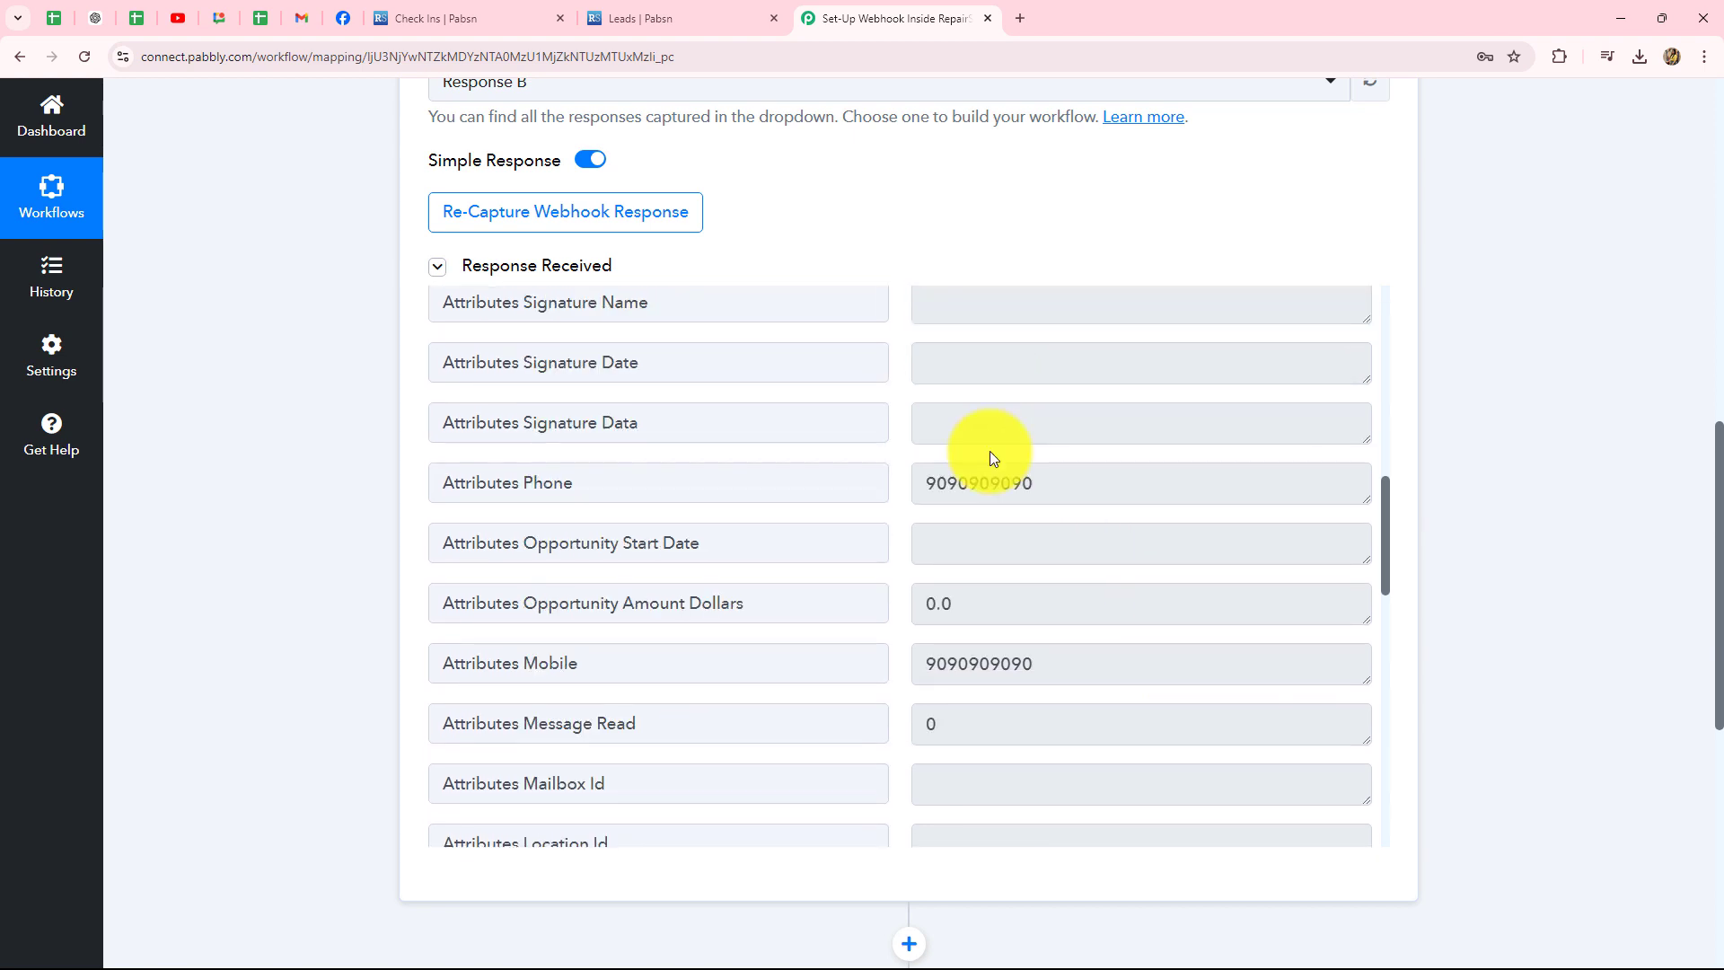
pyautogui.moveTo(1069, 308); pyautogui.dragTo(904, 308)
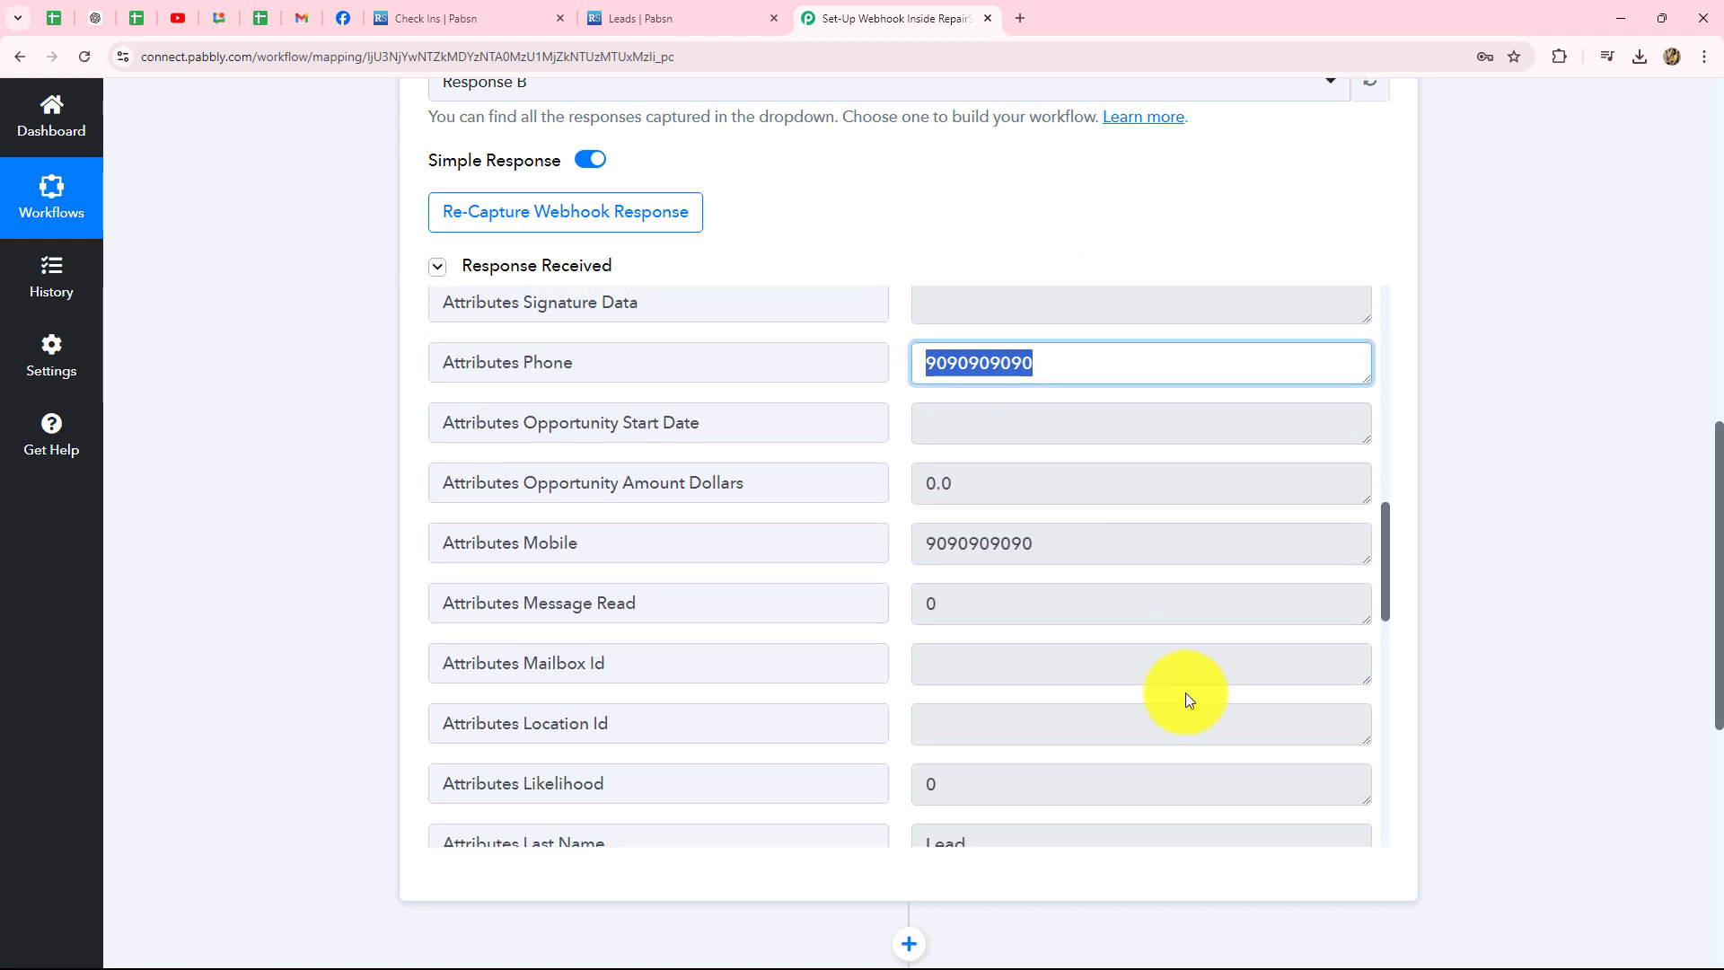
pyautogui.scroll(-4, 1193, 692)
pyautogui.click(997, 744)
pyautogui.moveTo(997, 746); pyautogui.dragTo(920, 744)
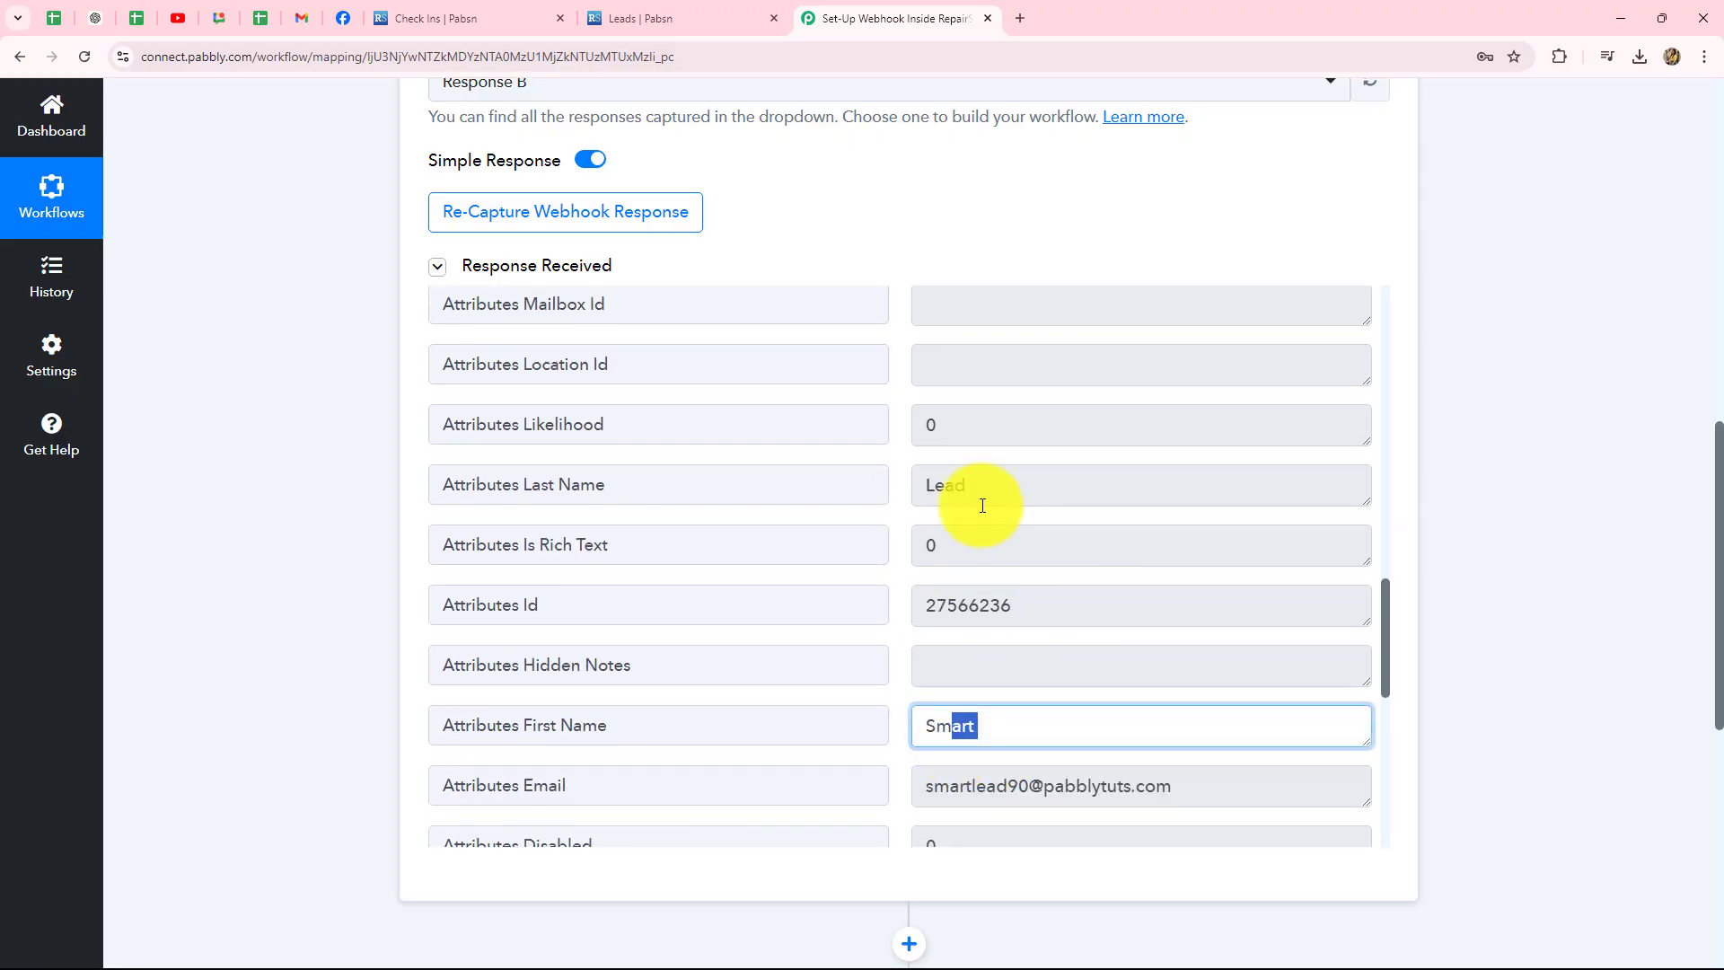
pyautogui.moveTo(981, 500); pyautogui.dragTo(916, 562)
pyautogui.scroll(-3, 1000, 628)
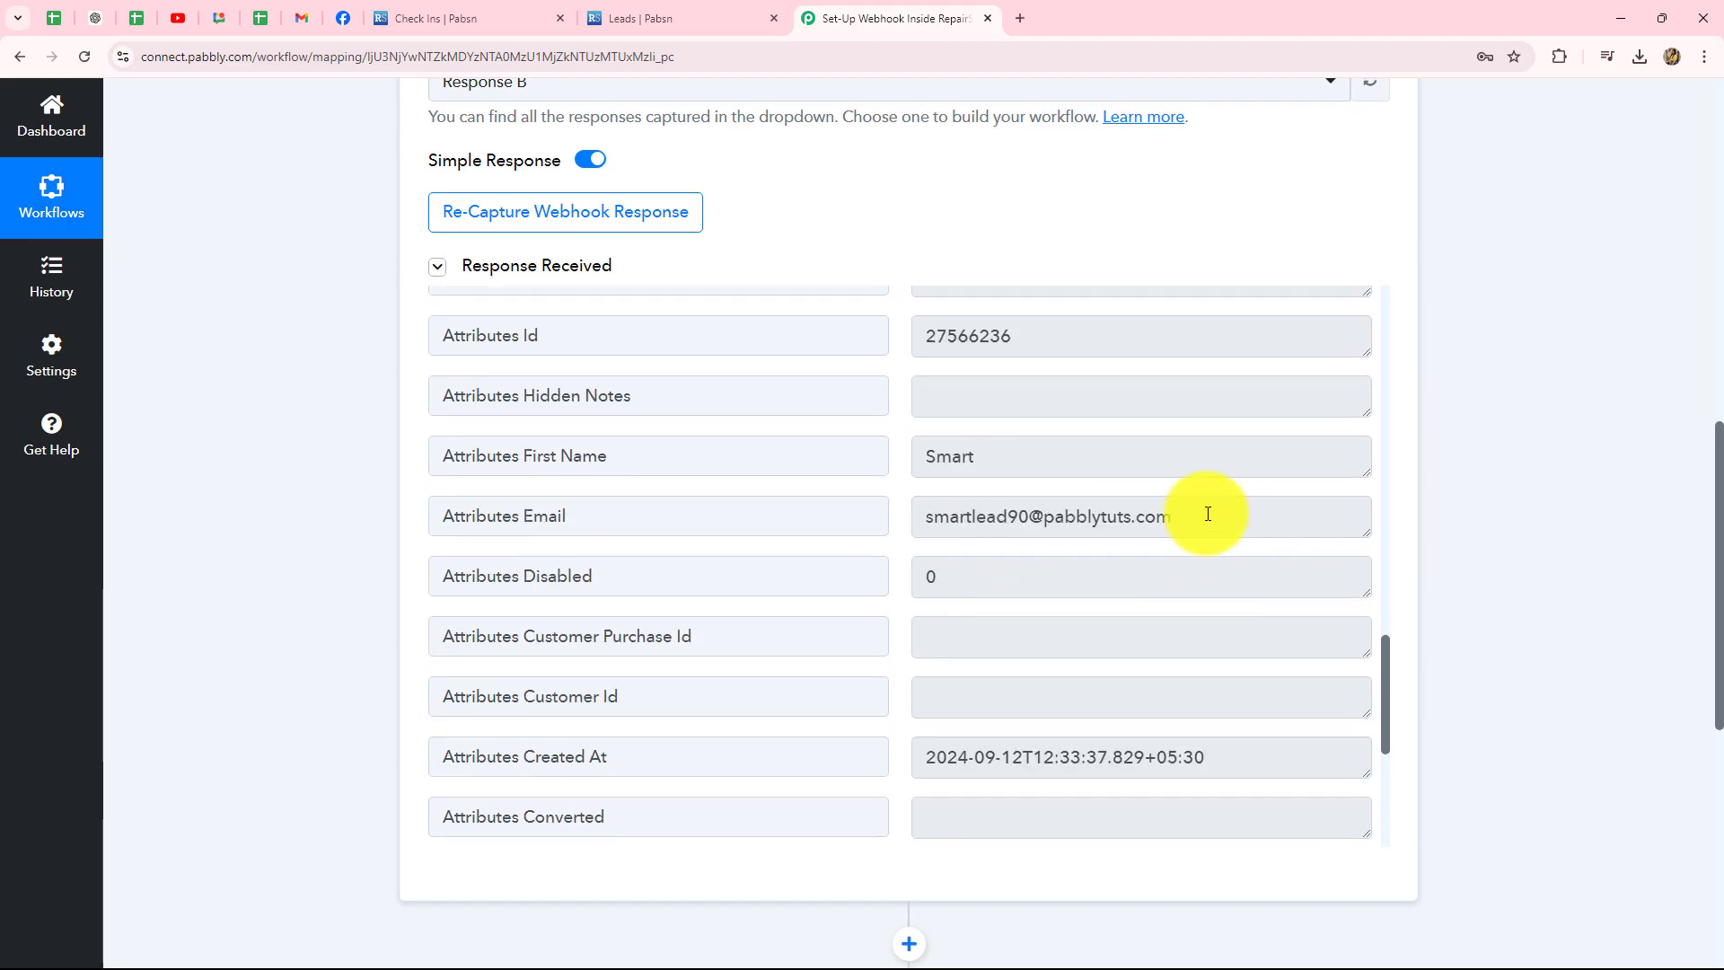
pyautogui.moveTo(1204, 514); pyautogui.dragTo(934, 530)
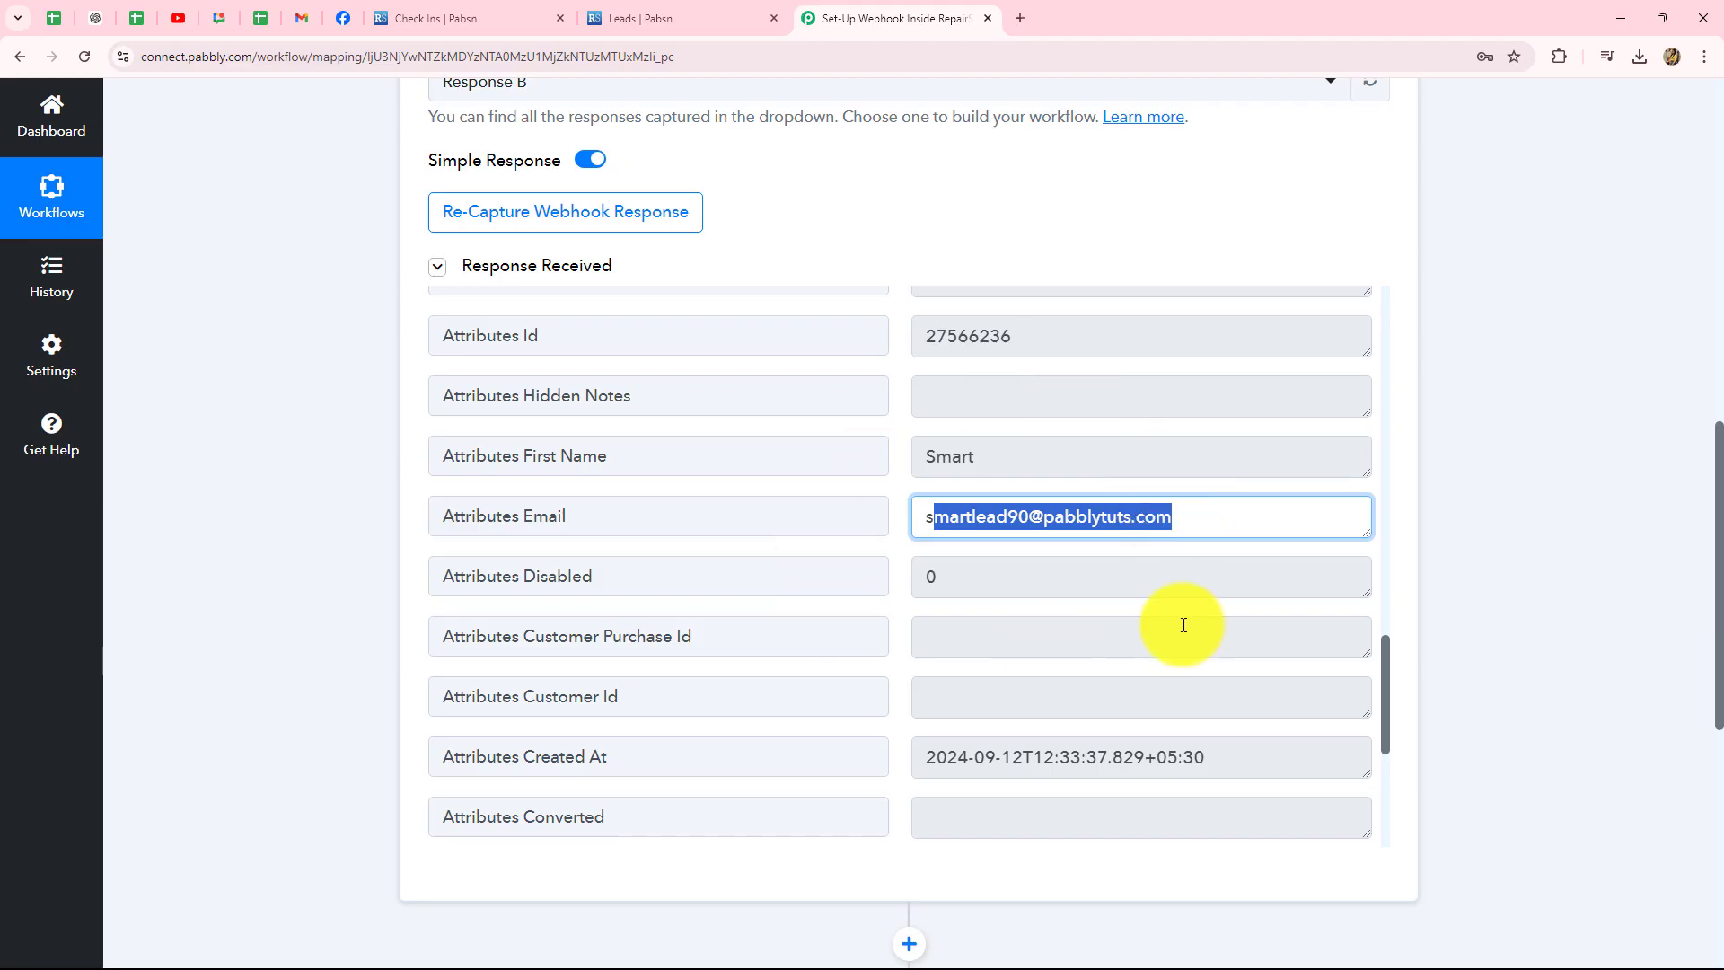
pyautogui.scroll(-2, 1172, 624)
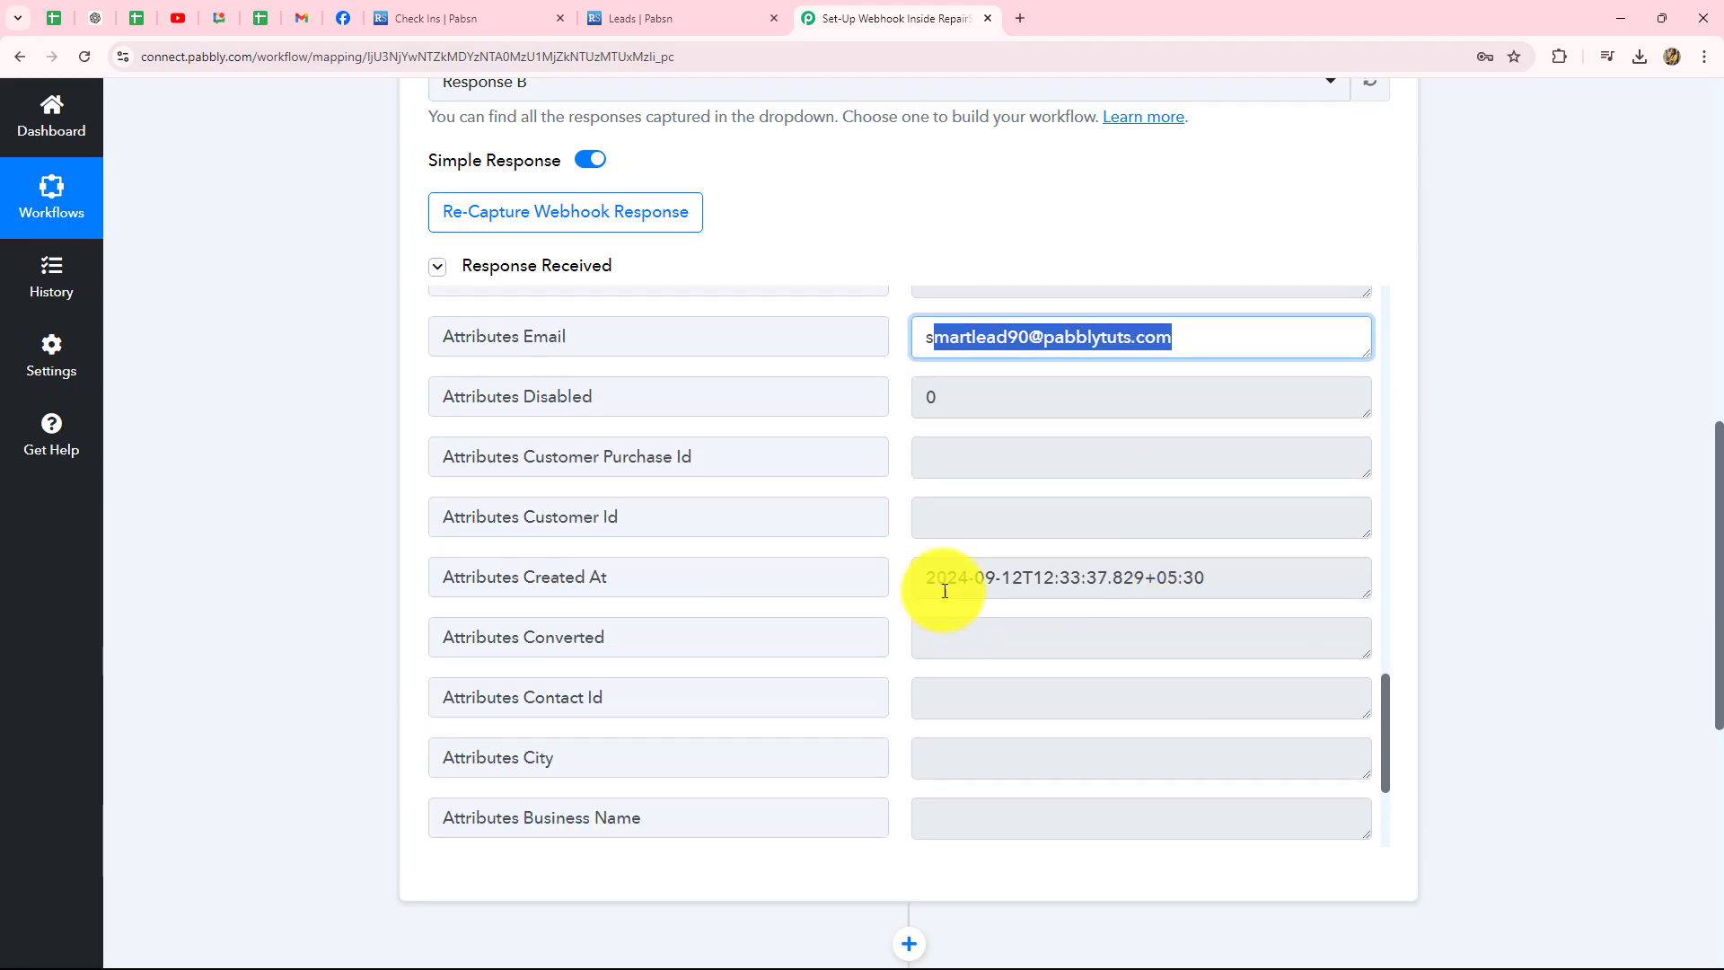
pyautogui.moveTo(934, 582); pyautogui.dragTo(1337, 613)
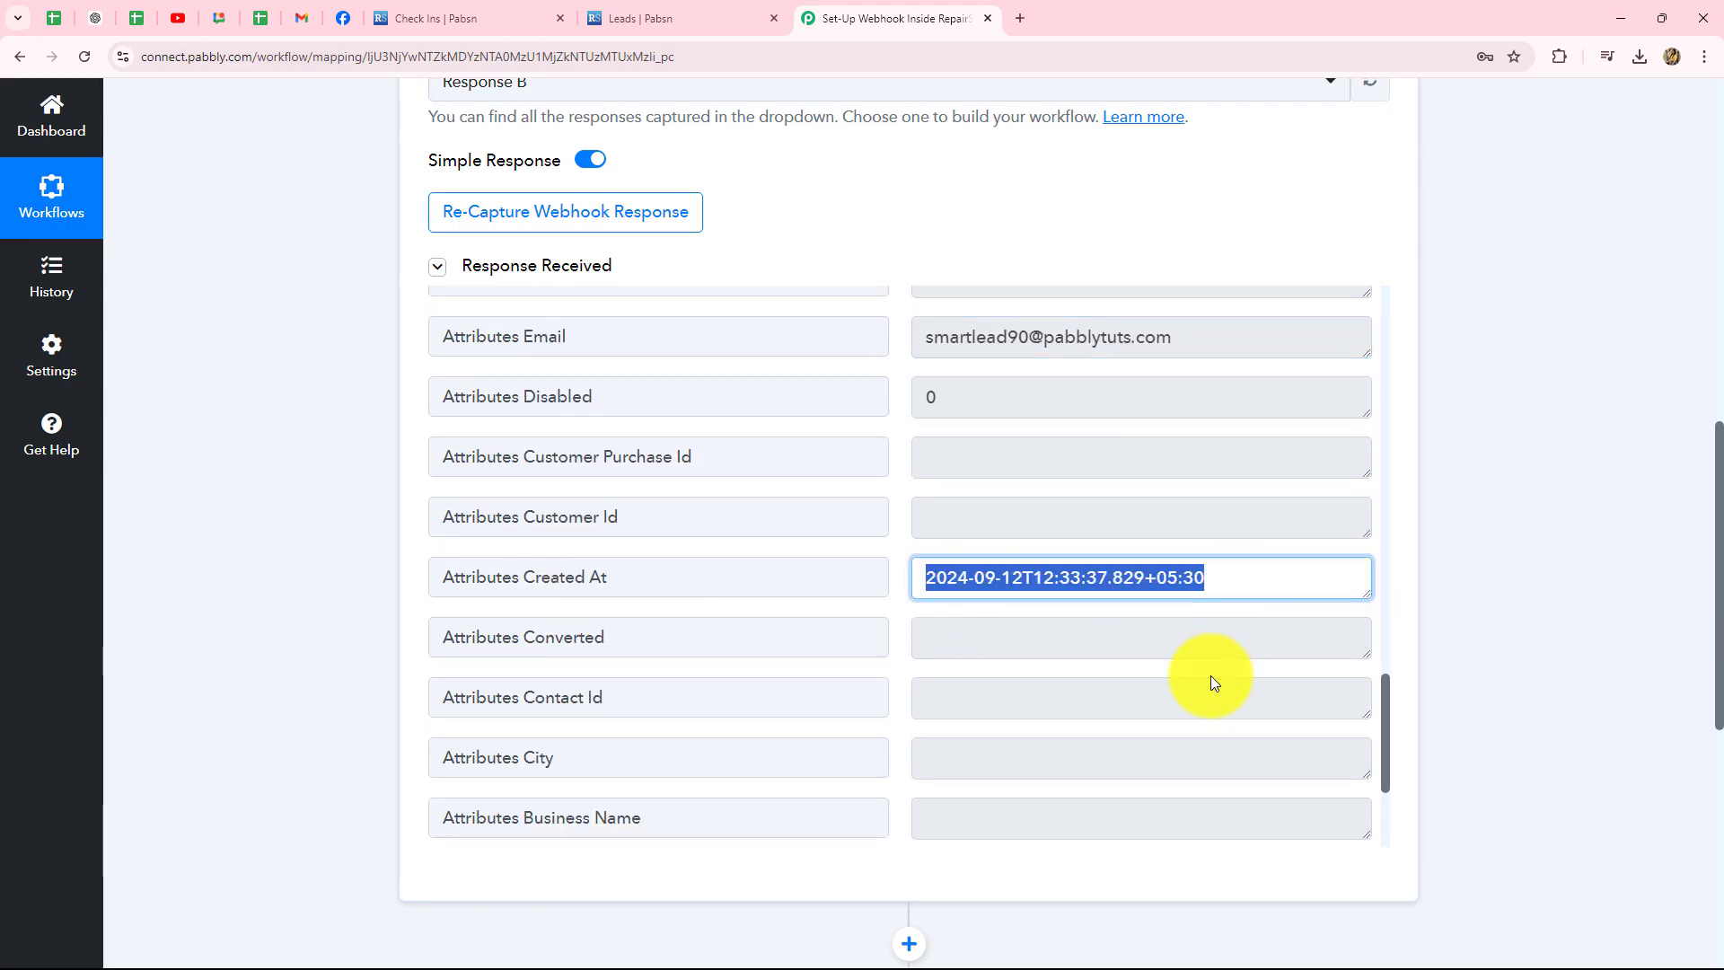
pyautogui.scroll(-7, 1212, 680)
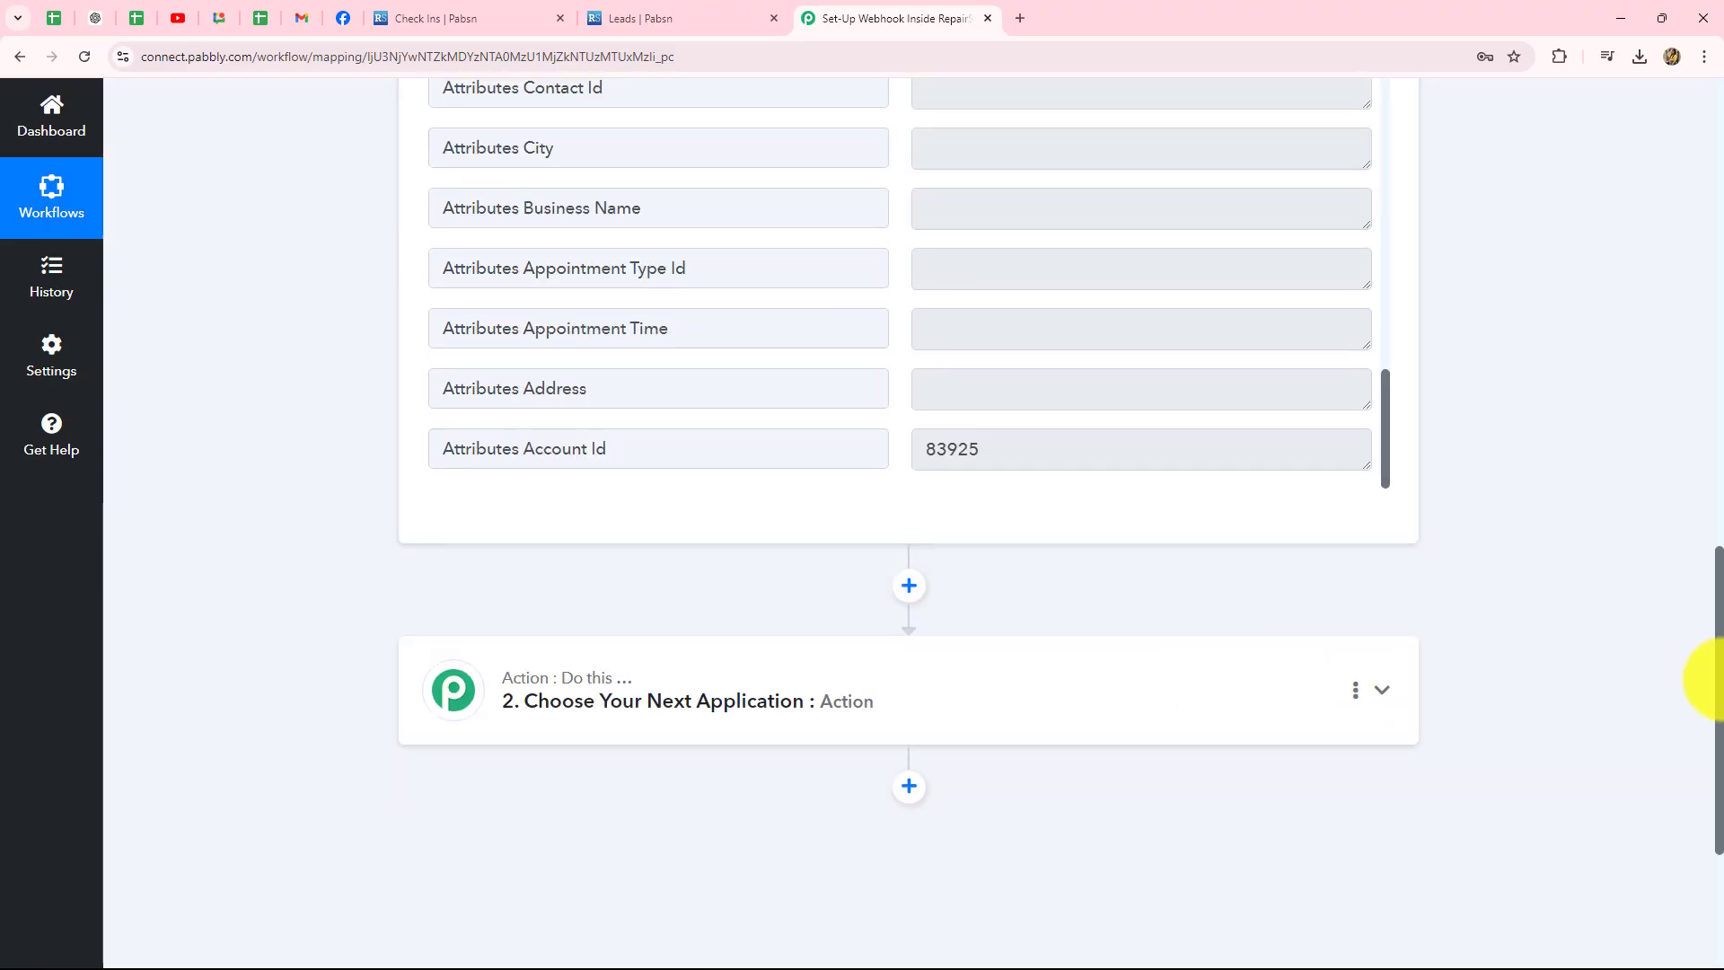
pyautogui.scroll(15, 1706, 684)
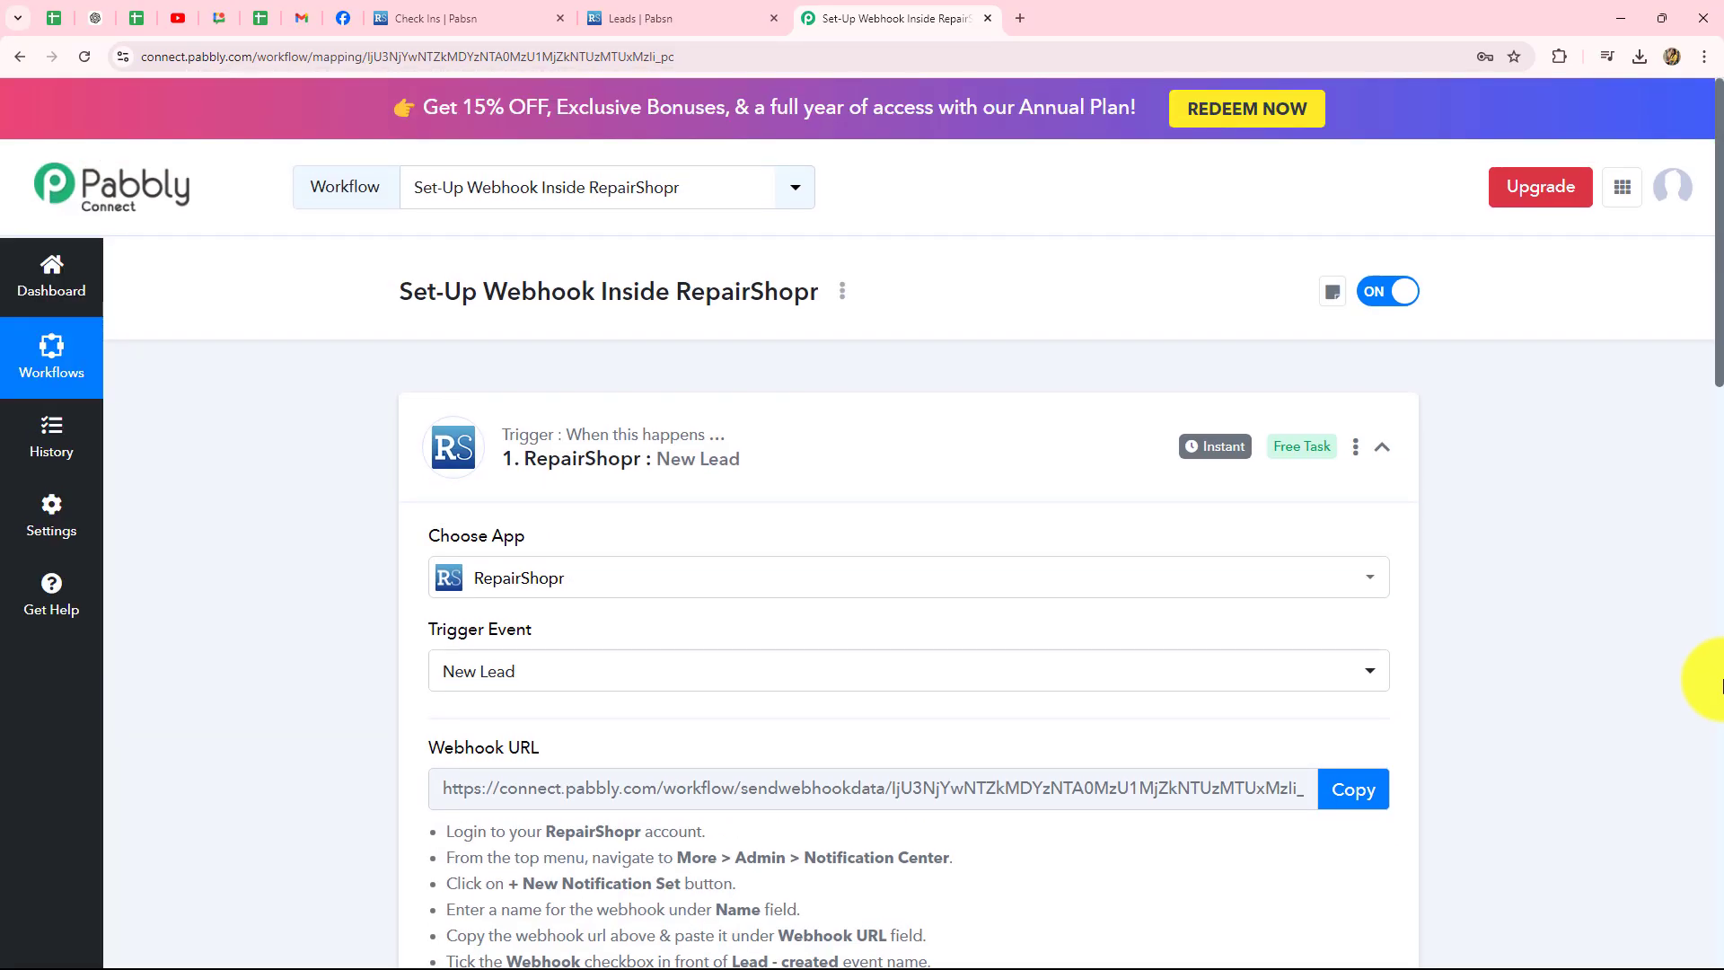
# - Reload RepairShopr's Leads list to confirm the new Samsung Galaxy test lead, making four open leads
pyautogui.click(633, 18)
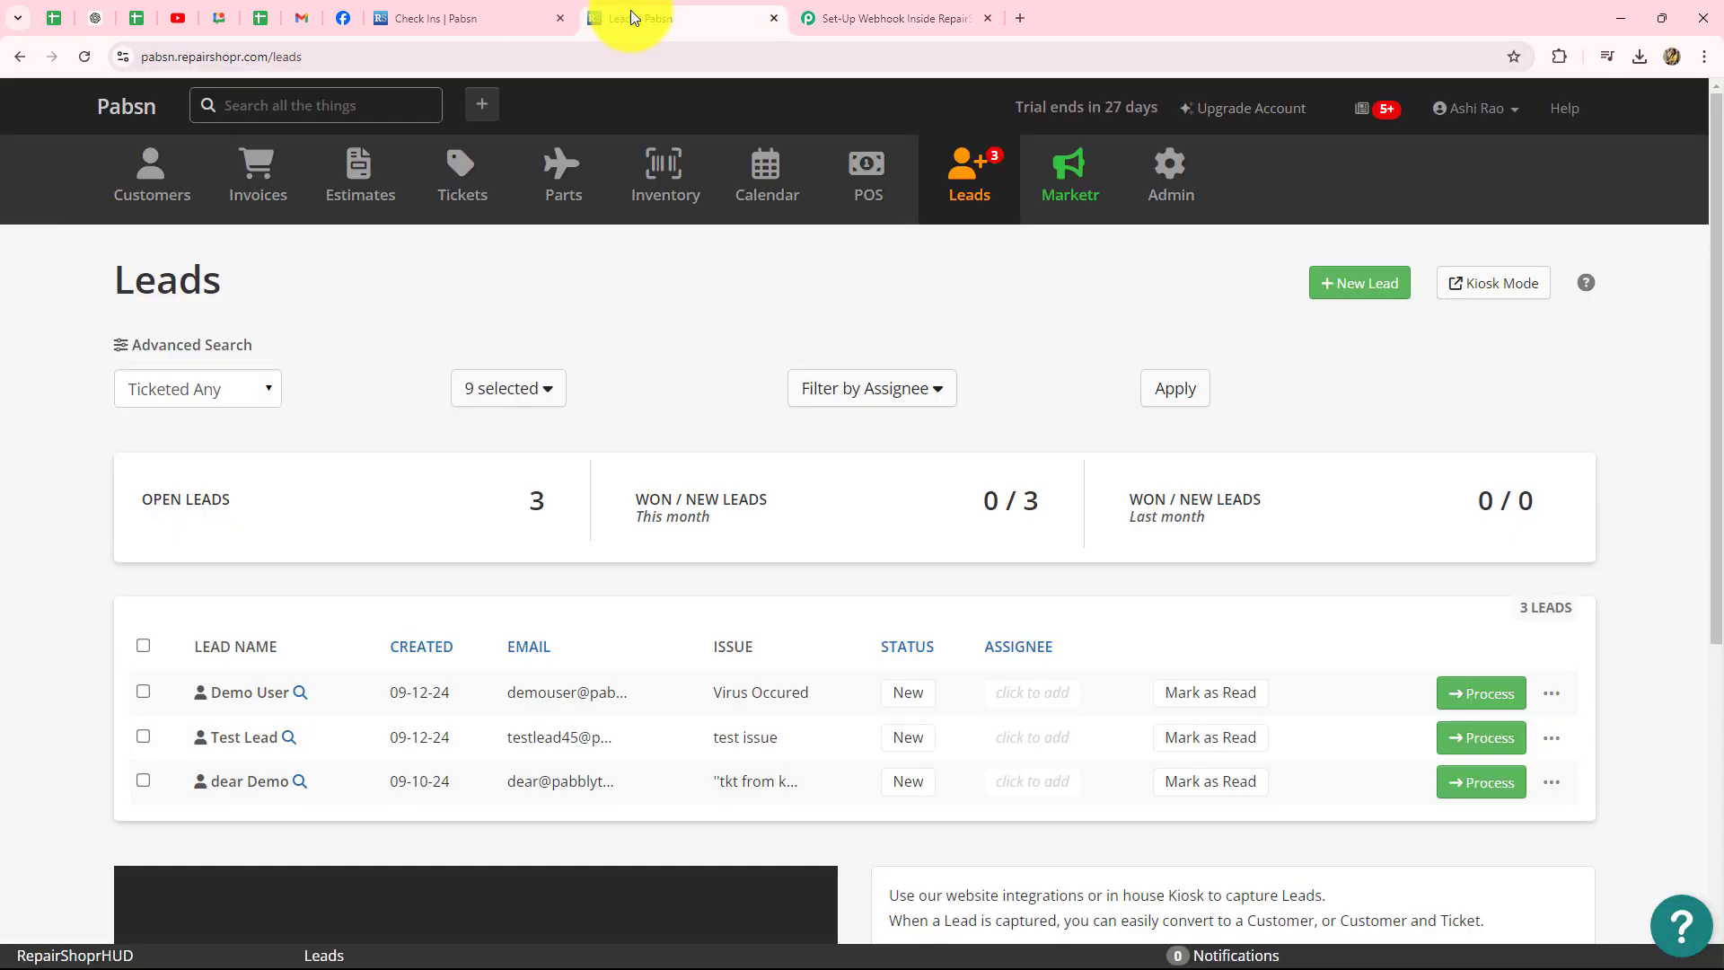
pyautogui.click(86, 61)
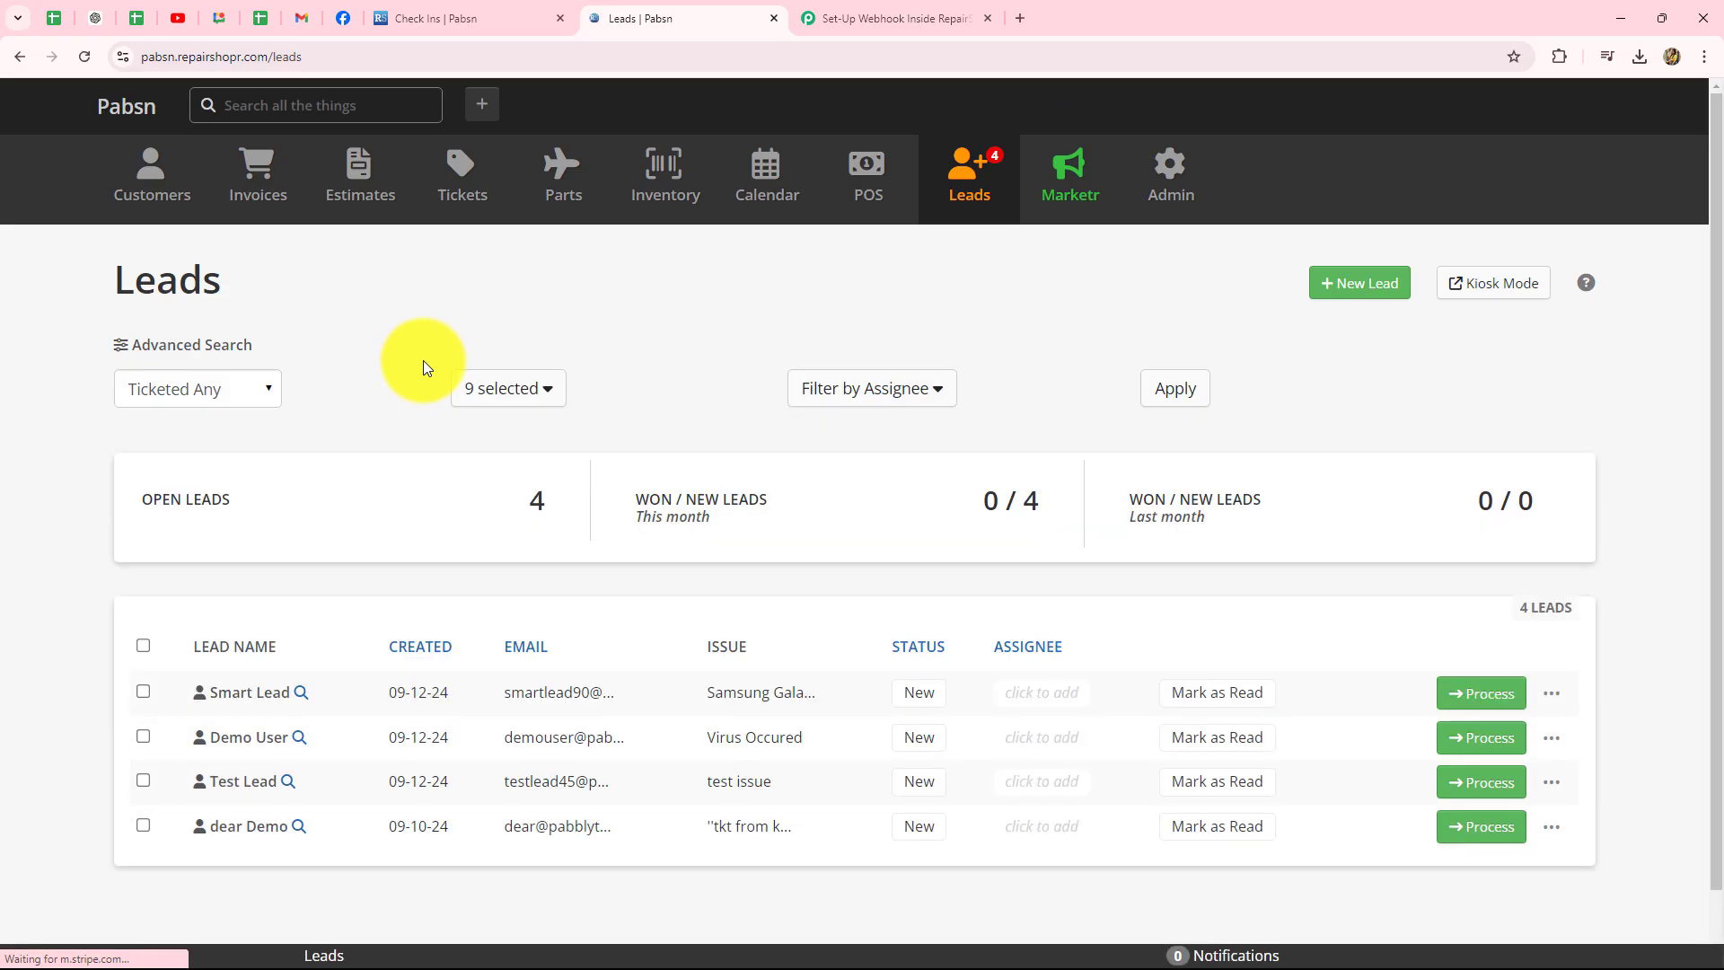
pyautogui.scroll(-1, 630, 641)
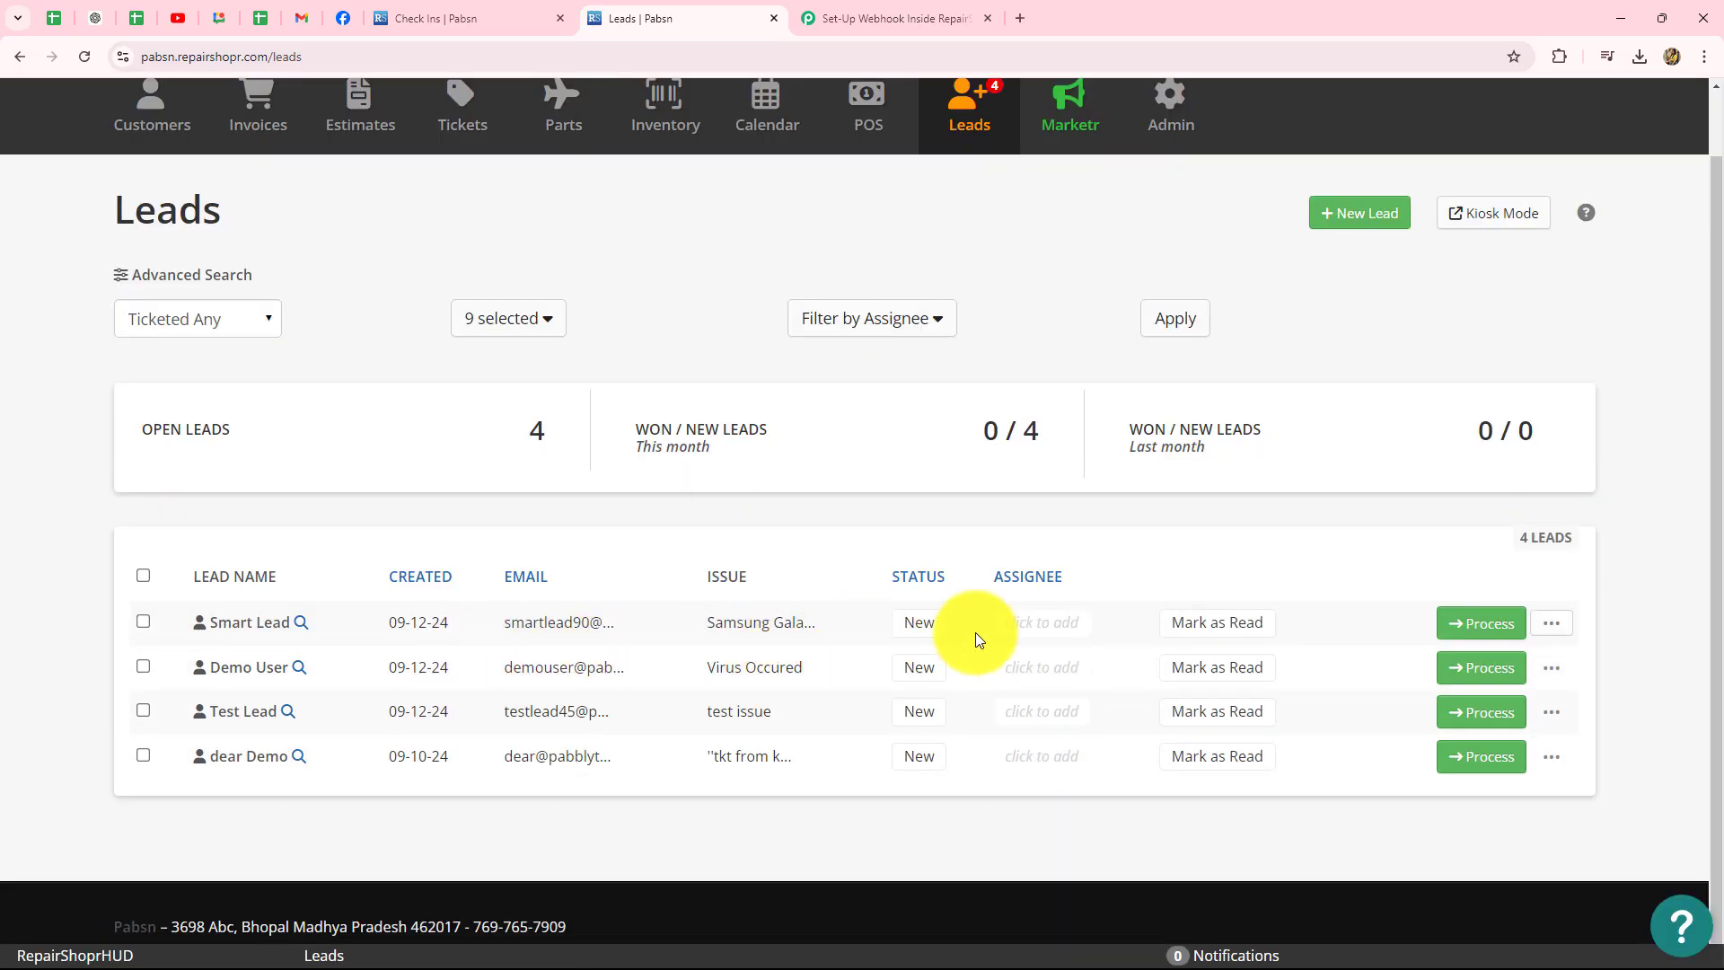
pyautogui.click(862, 18)
pyautogui.scroll(-3, 1580, 423)
# - Collapse the RepairShopr New Lead trigger card in the Pabbly workflow
pyautogui.scroll(2, 1580, 424)
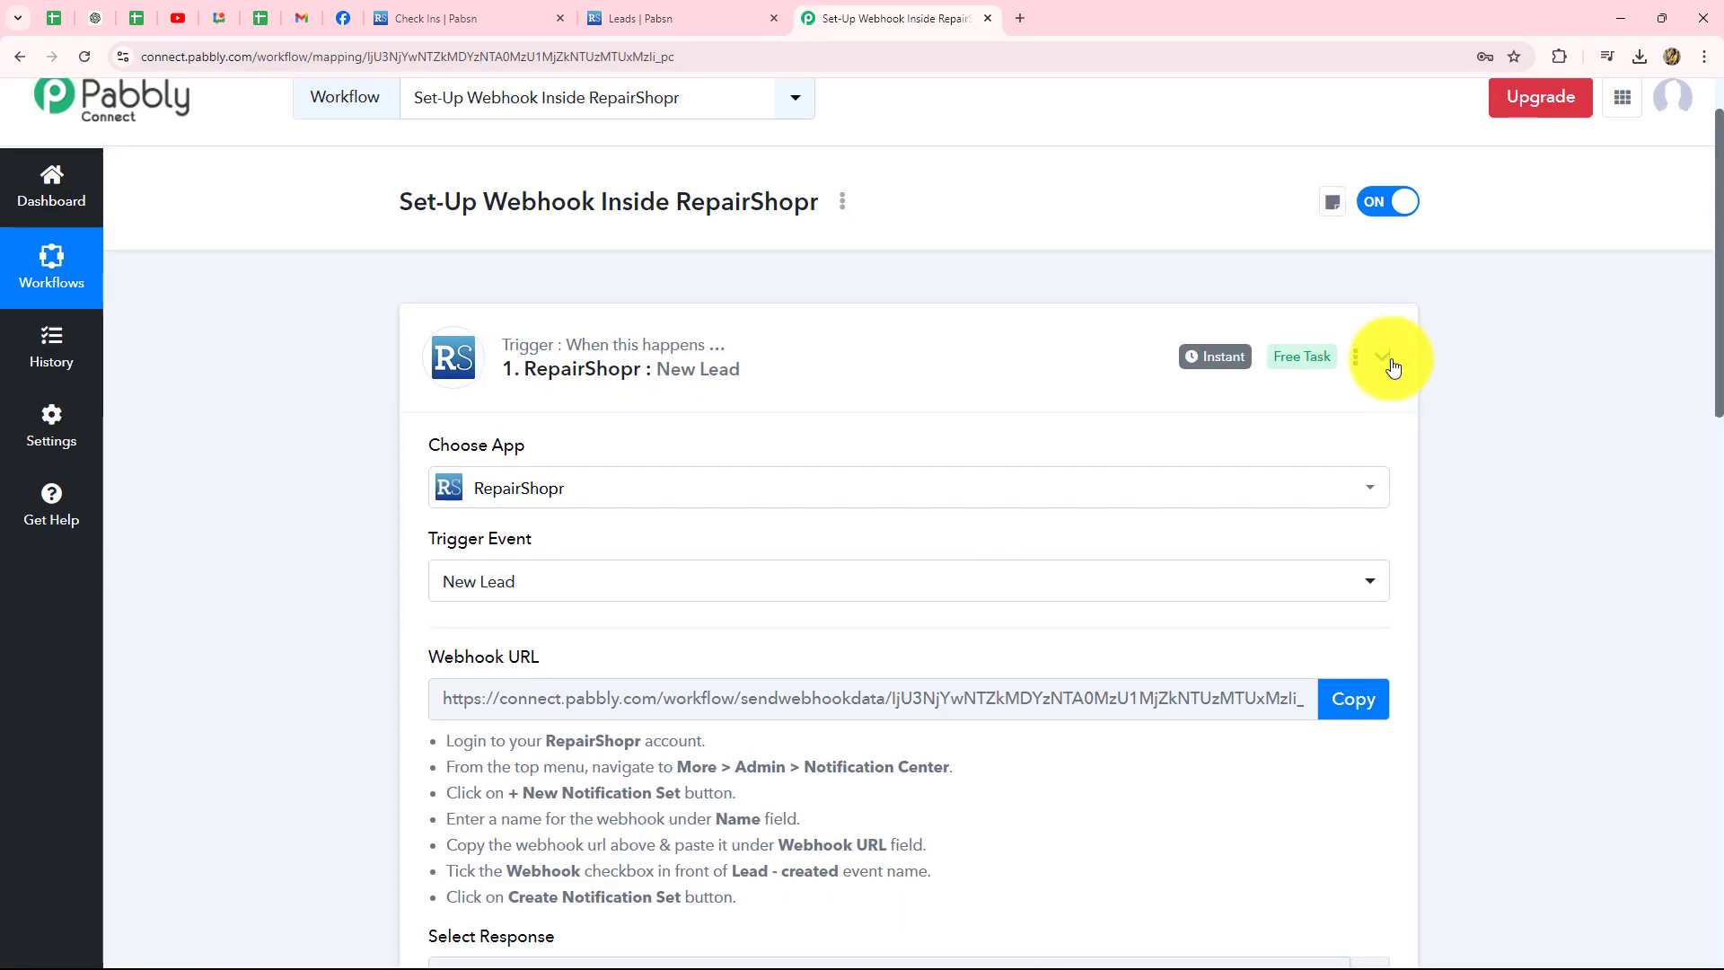
pyautogui.click(1384, 357)
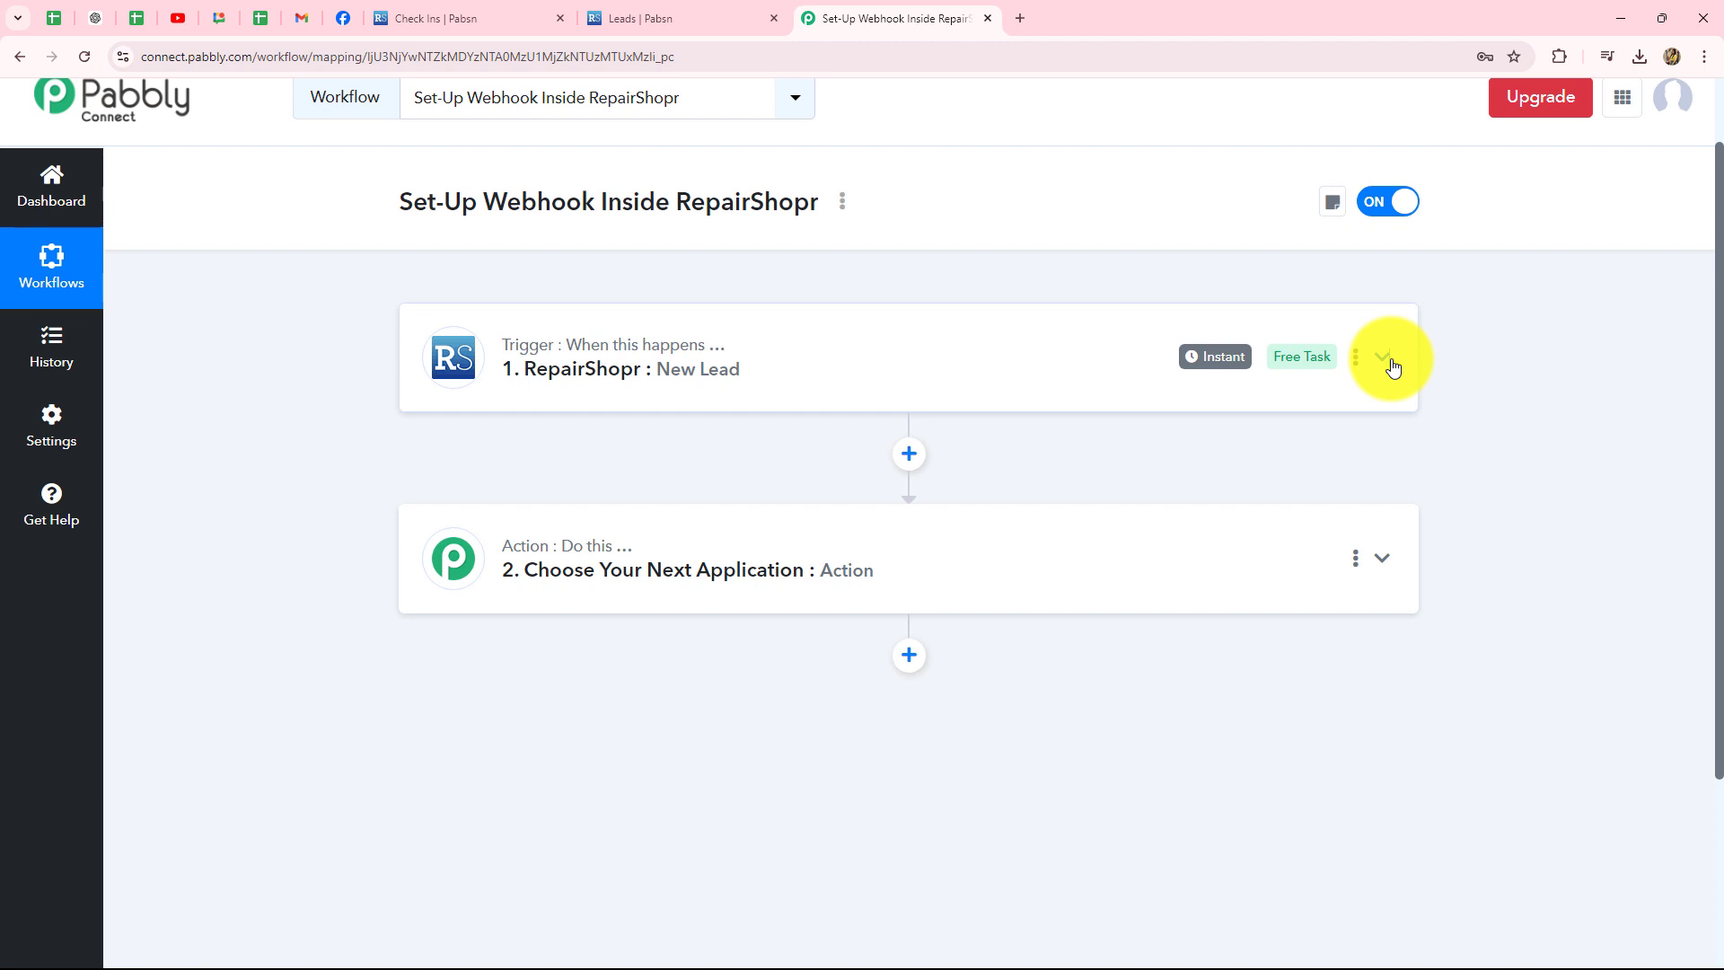